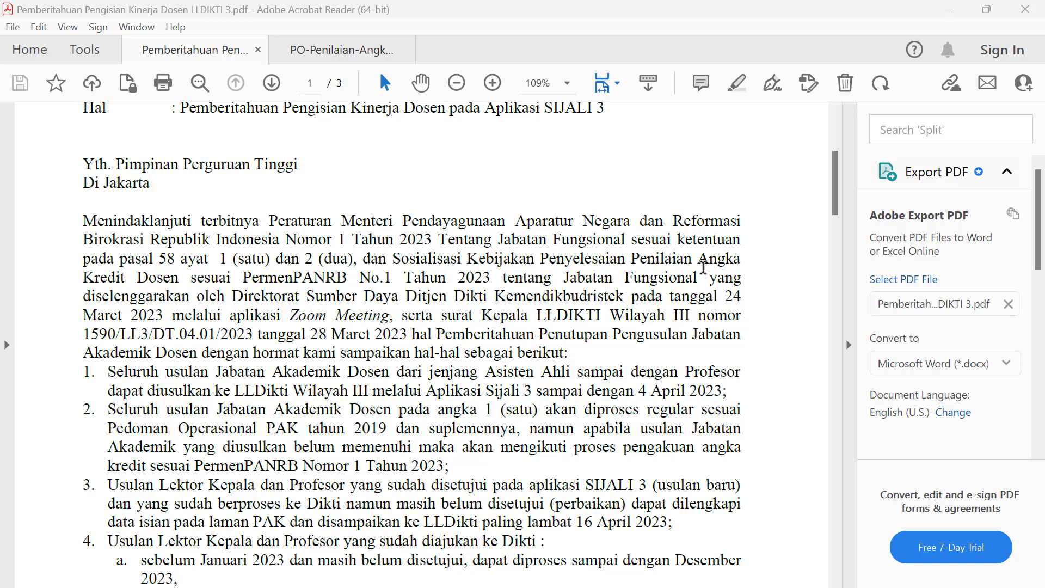
Read the numbered points of the letter about filling in lecturer performance on the SIJALI 3 application.
scroll(703, 267, "down", 5)
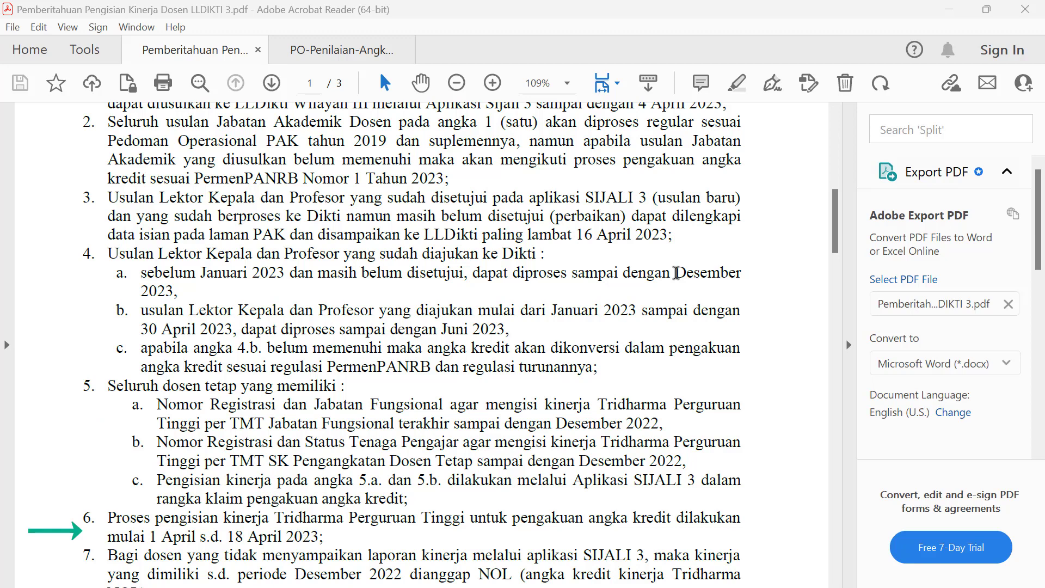
scroll(676, 273, "down", 2)
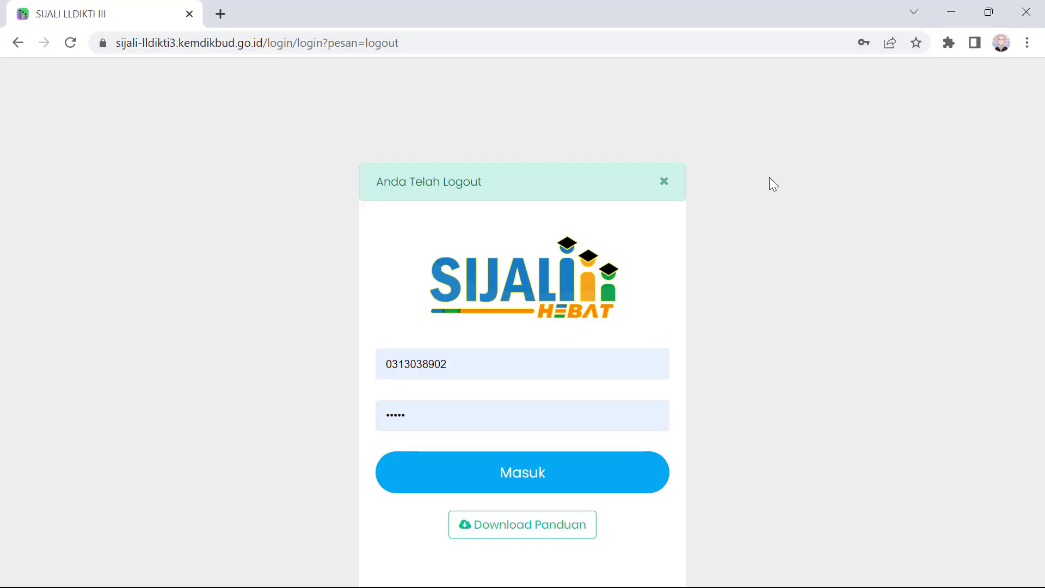
Switch to the browser, log in to SIJALI with the prefilled credentials and open the draft PAK record.
left_click(547, 479)
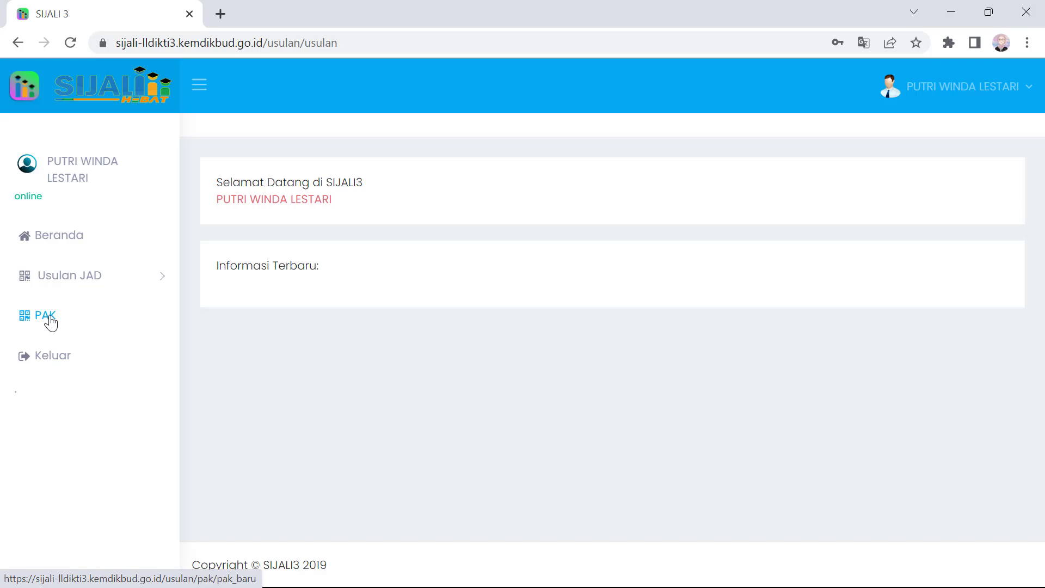
left_click(51, 323)
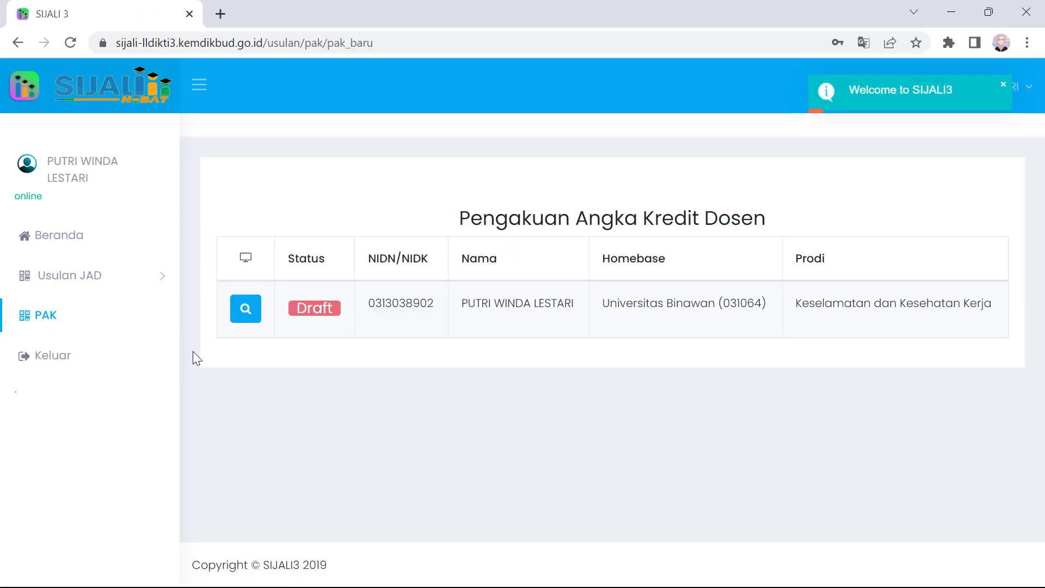
left_click(246, 319)
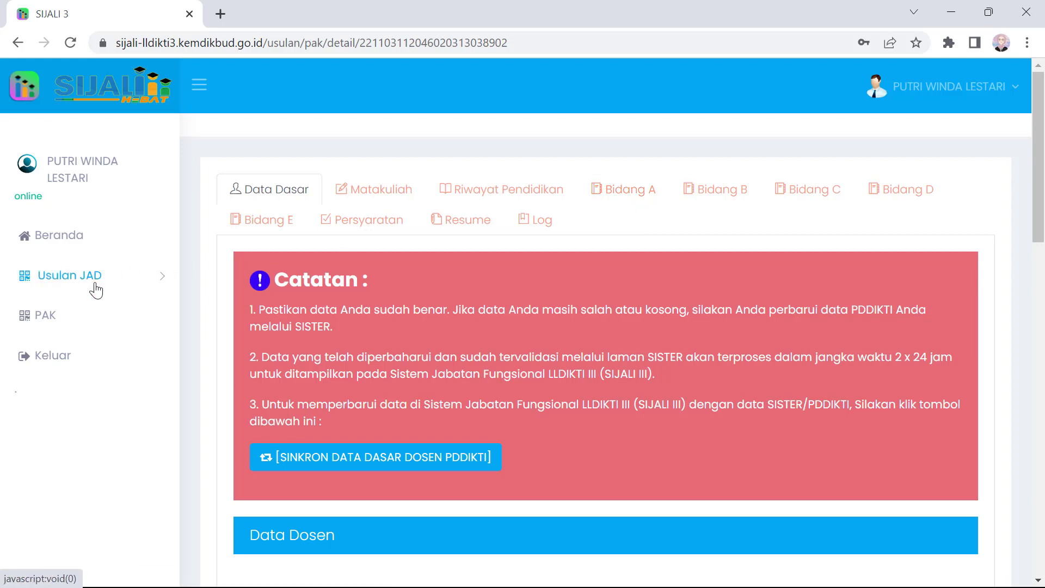
View the Bidang A credit table with its formal education and Prajabatan training rows.
left_click(629, 198)
scroll(727, 364, "down", 5)
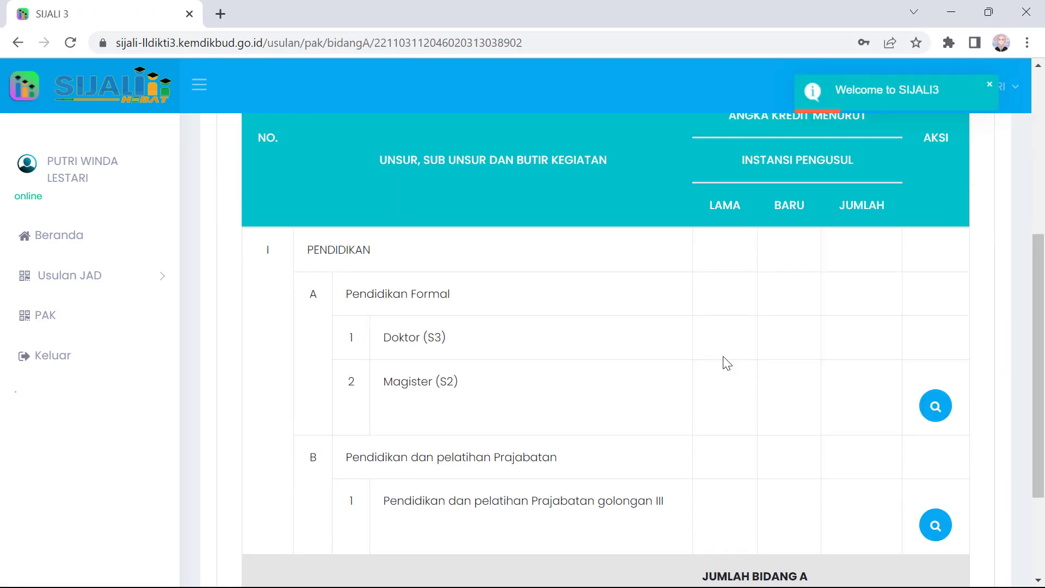
scroll(644, 361, "down", 1)
scroll(644, 361, "up", 7)
View the Bidang B credit table at its first Pelaksanaan Pendidikan entries.
left_click(696, 192)
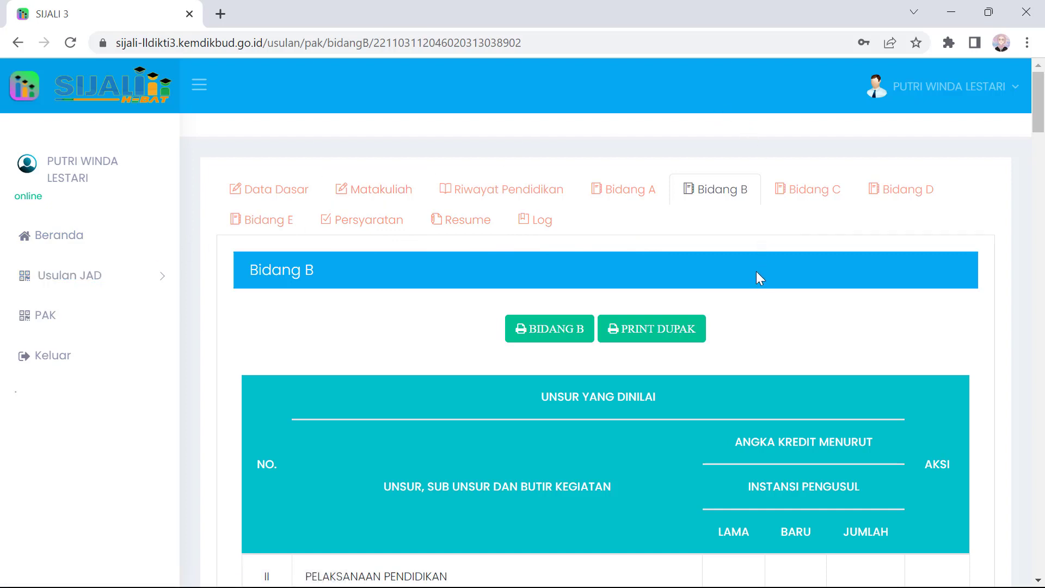
scroll(754, 261, "down", 5)
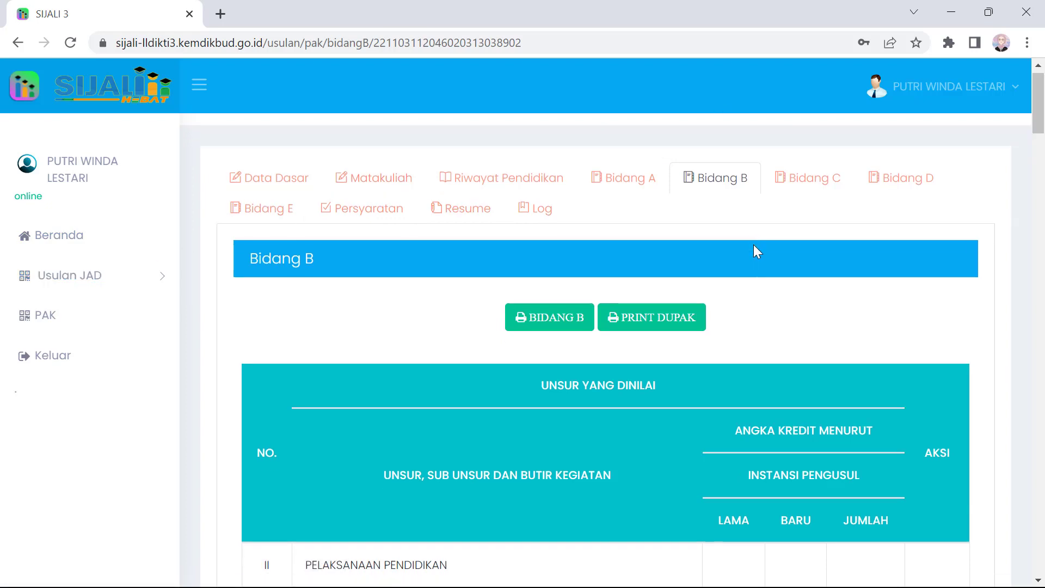
scroll(754, 244, "down", 1)
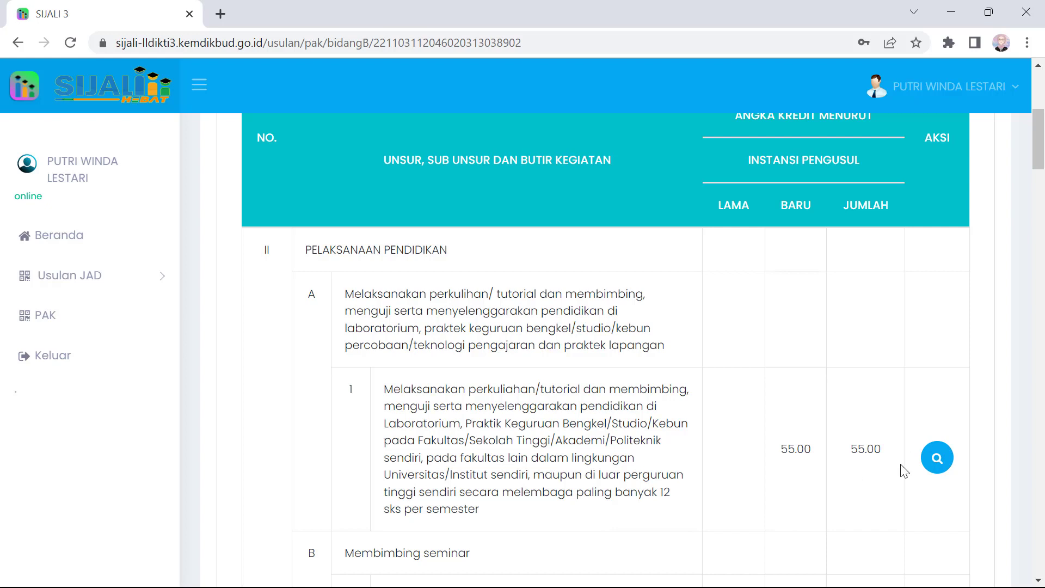
scroll(882, 444, "up", 6)
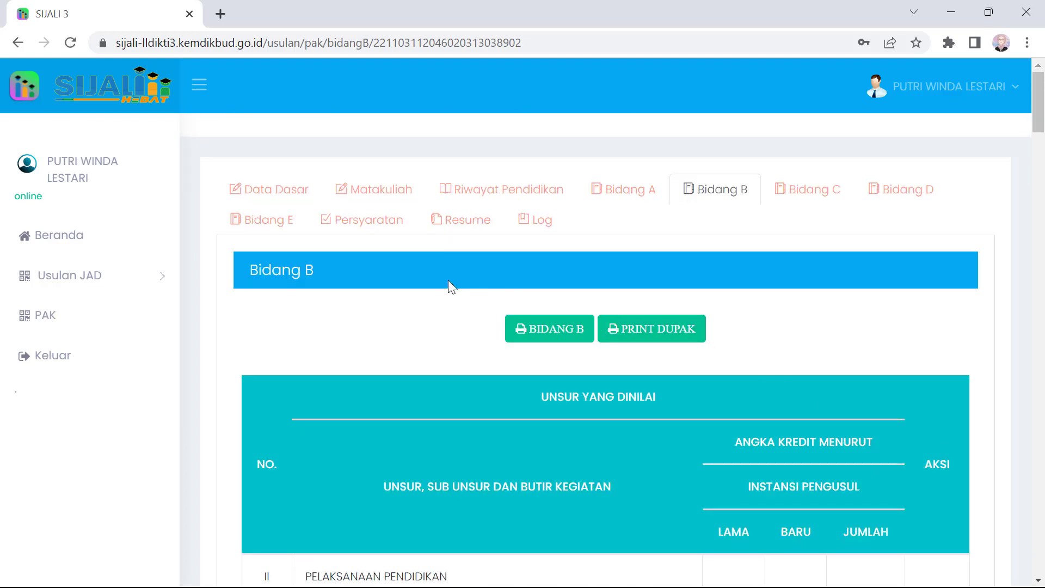
Check the lecturer's basic data in Data Dasar through to the education level, and open the Matakuliah page.
left_click(268, 188)
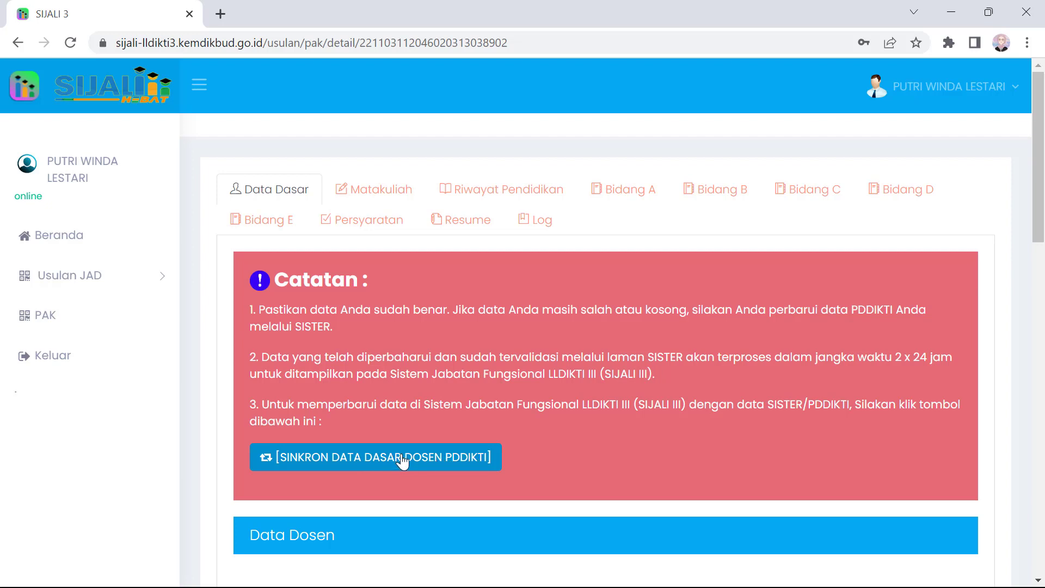
scroll(403, 462, "down", 15)
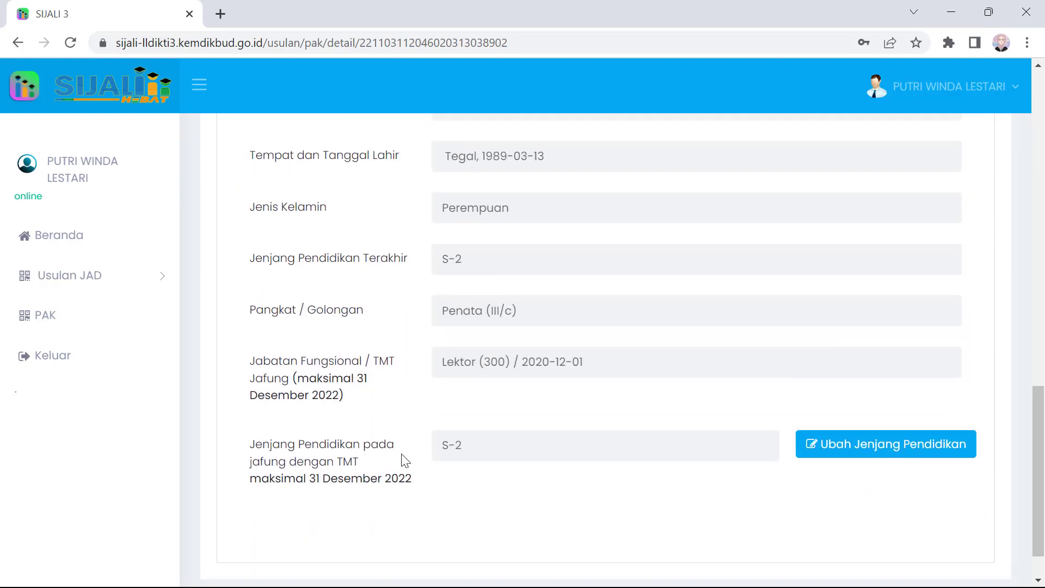
scroll(403, 462, "up", 15)
scroll(404, 460, "up", 2)
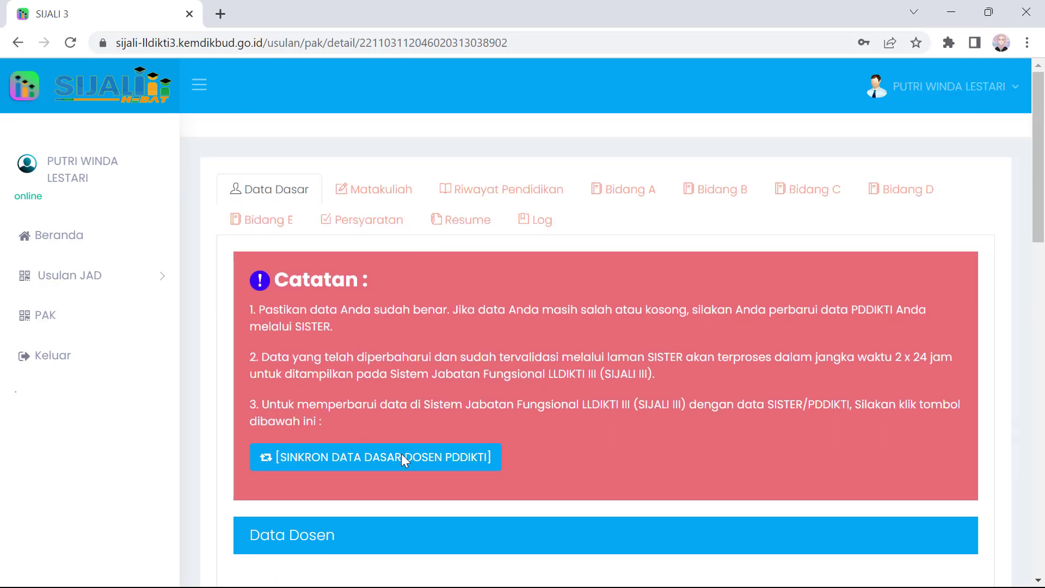
left_click(396, 201)
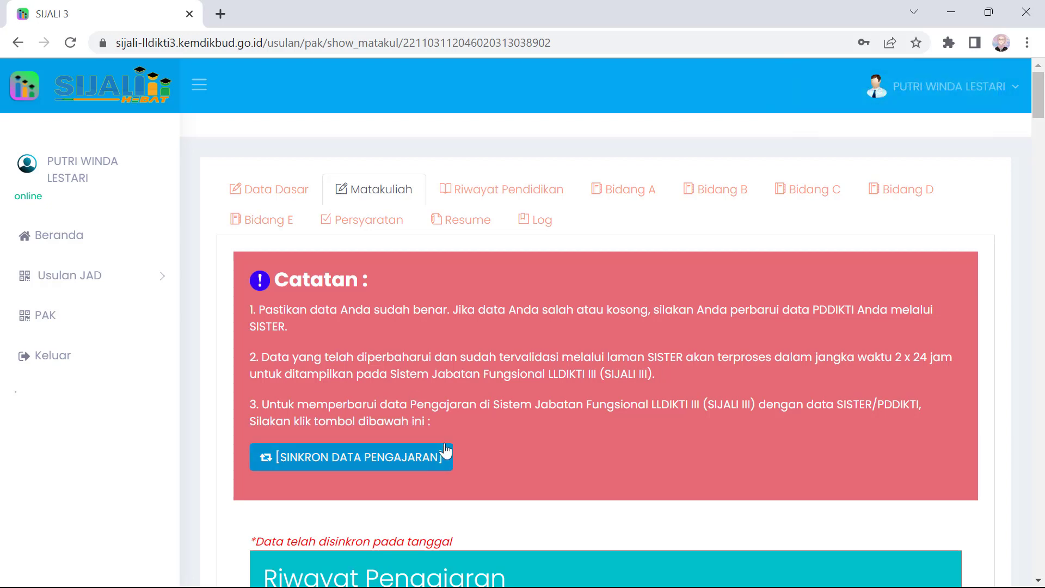
Examine the Riwayat Pendidikan records for the S-1 and S-2 degrees, including diploma dates and upload options.
left_click(515, 203)
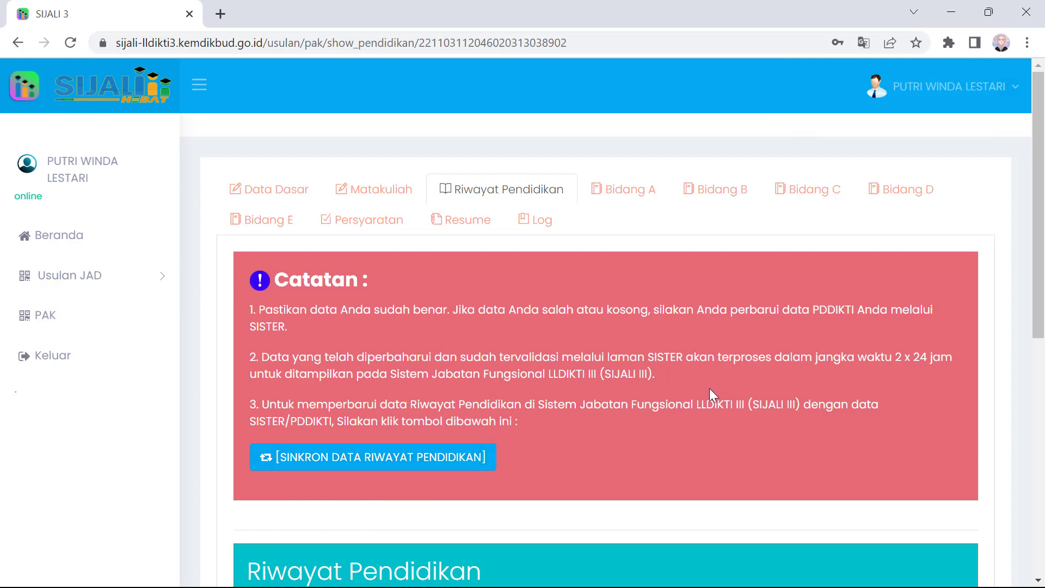
scroll(710, 387, "down", 5)
scroll(712, 389, "down", 1)
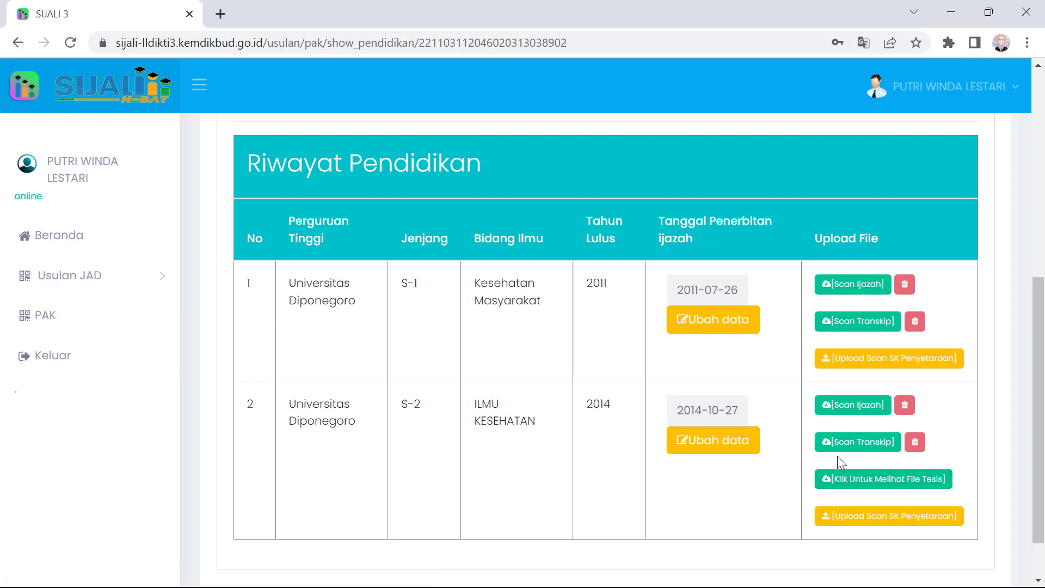
scroll(838, 468, "down", 2)
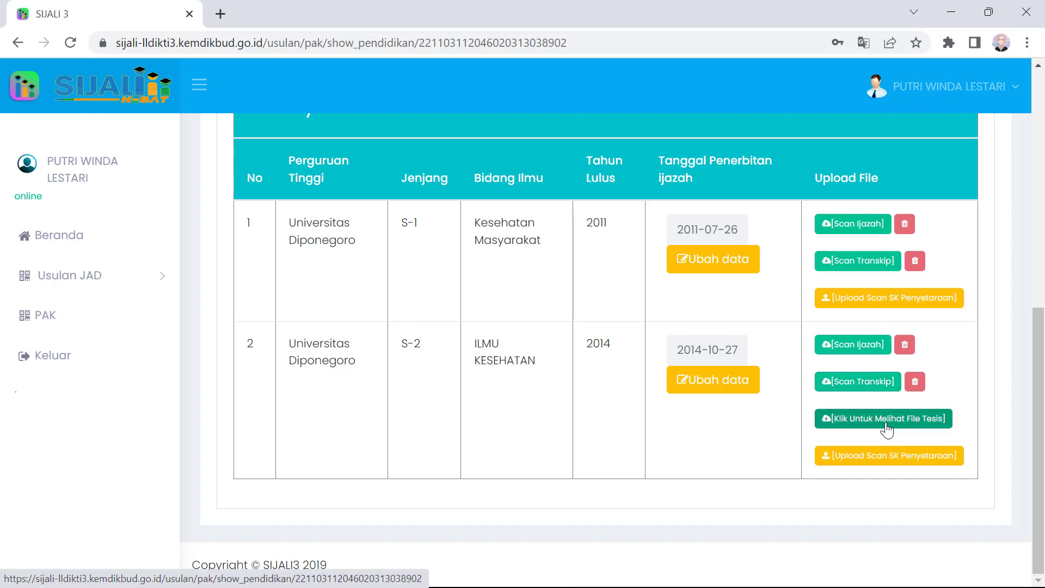
scroll(762, 430, "up", 5)
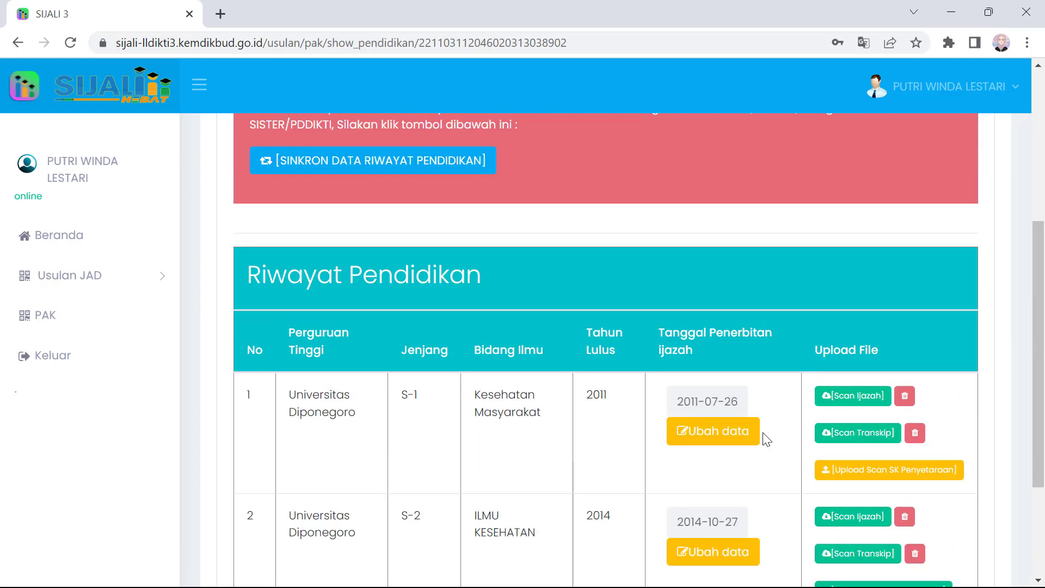
scroll(763, 437, "up", 3)
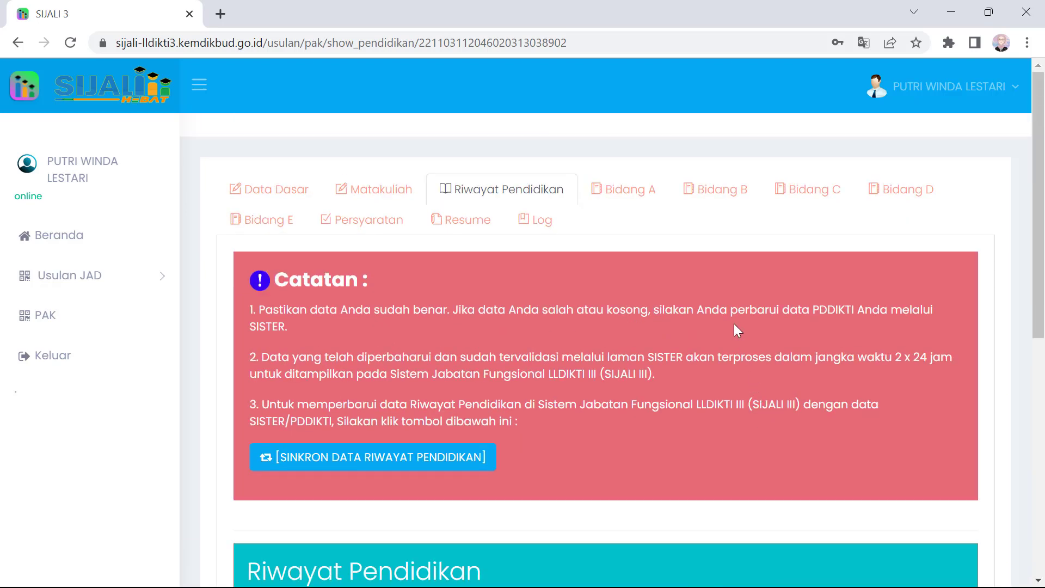
Return to Bidang A and check its formal education rows, including the Magister (S2) entry.
left_click(641, 198)
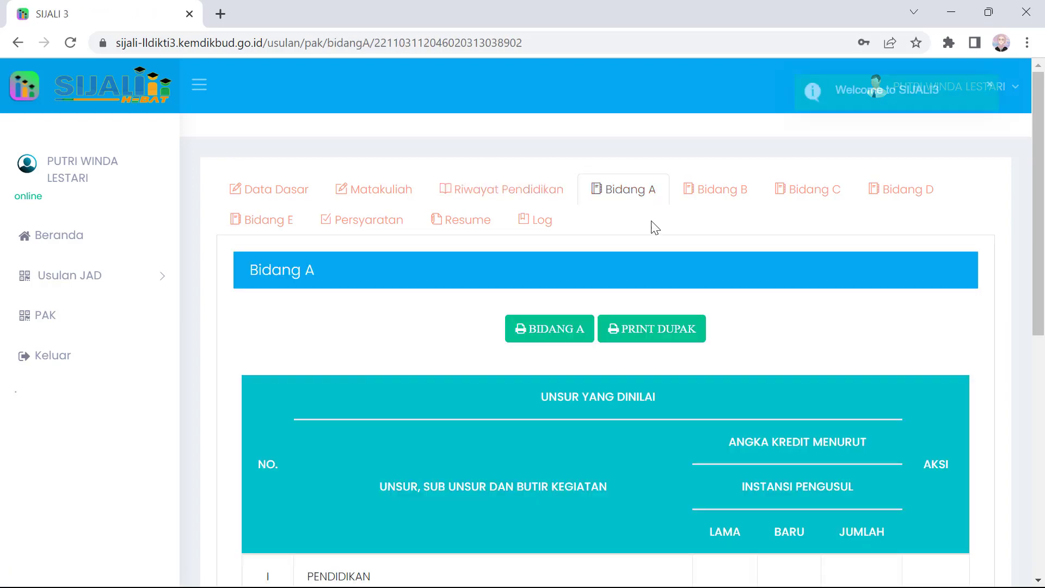
scroll(794, 332, "down", 5)
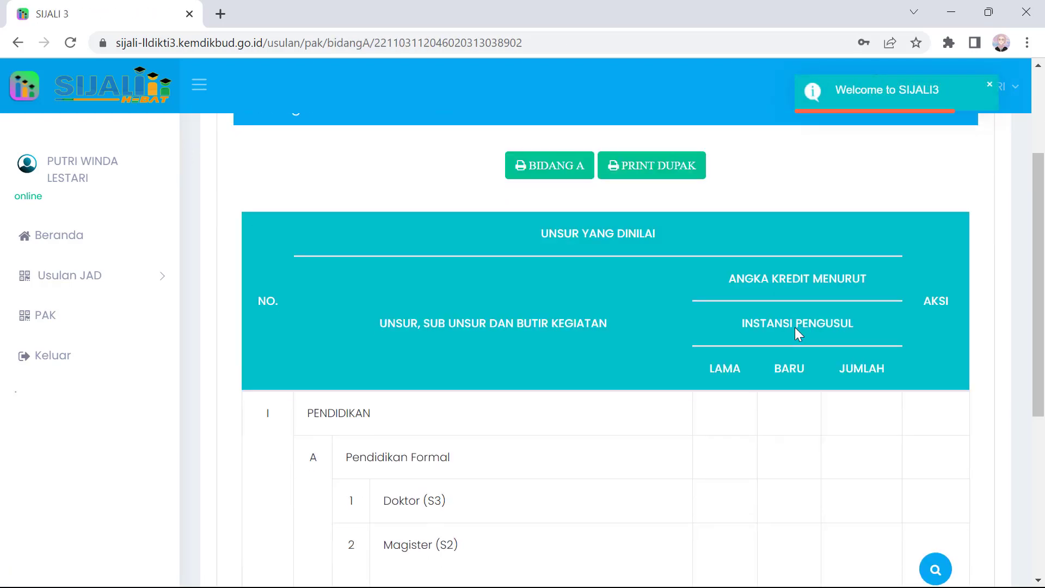
scroll(798, 333, "down", 1)
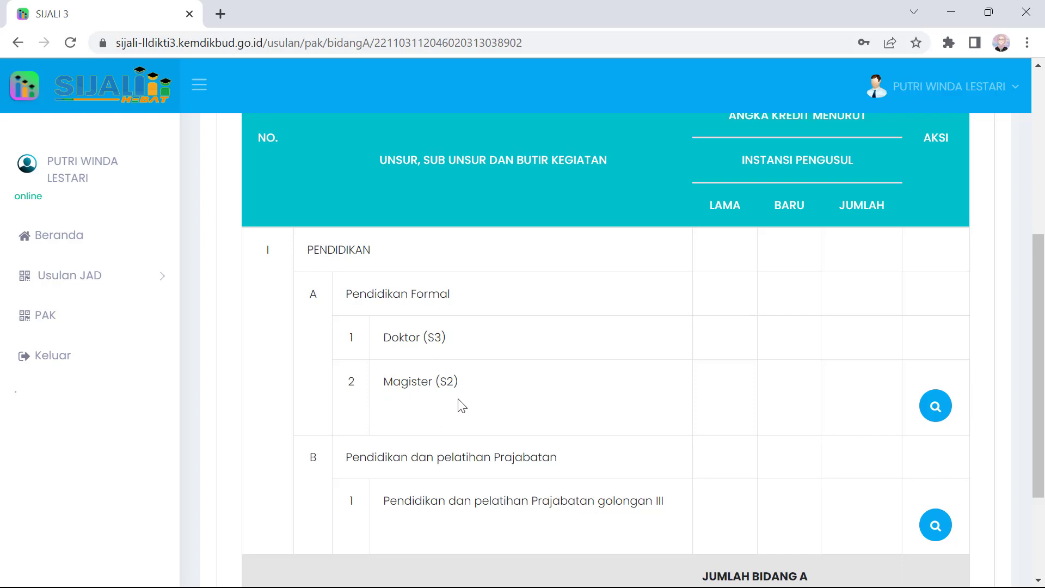
left_click(937, 408)
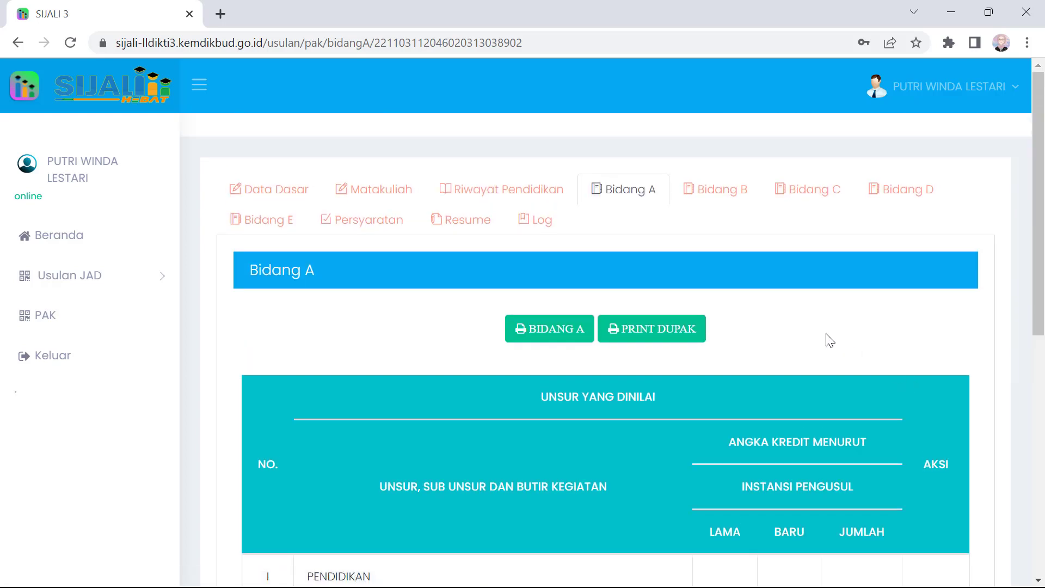
Open the details of the first teaching activity (Melaksanakan perkuliahan/tutorial) in Bidang B.
left_click(714, 195)
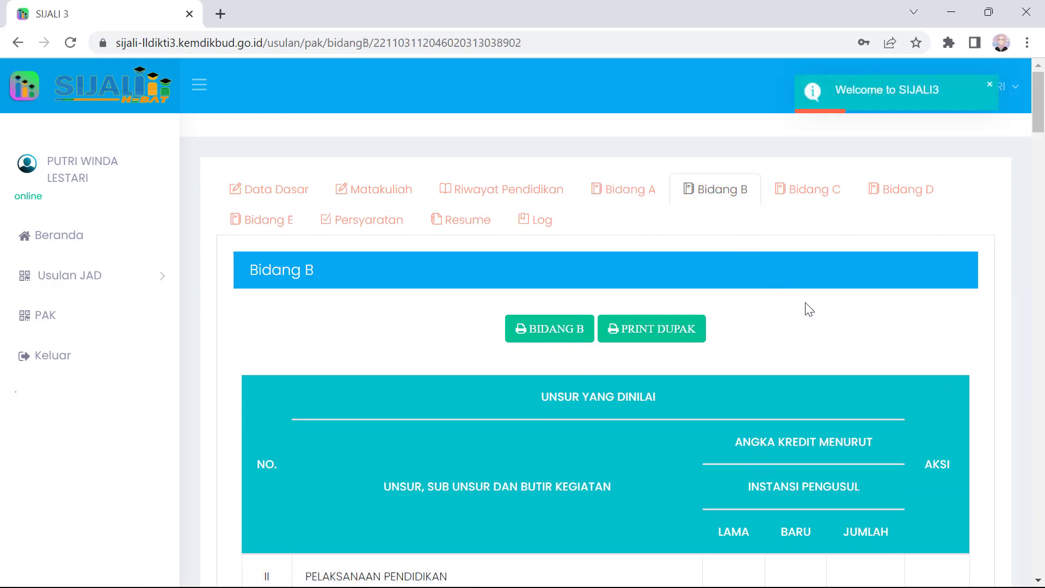
scroll(809, 309, "down", 1)
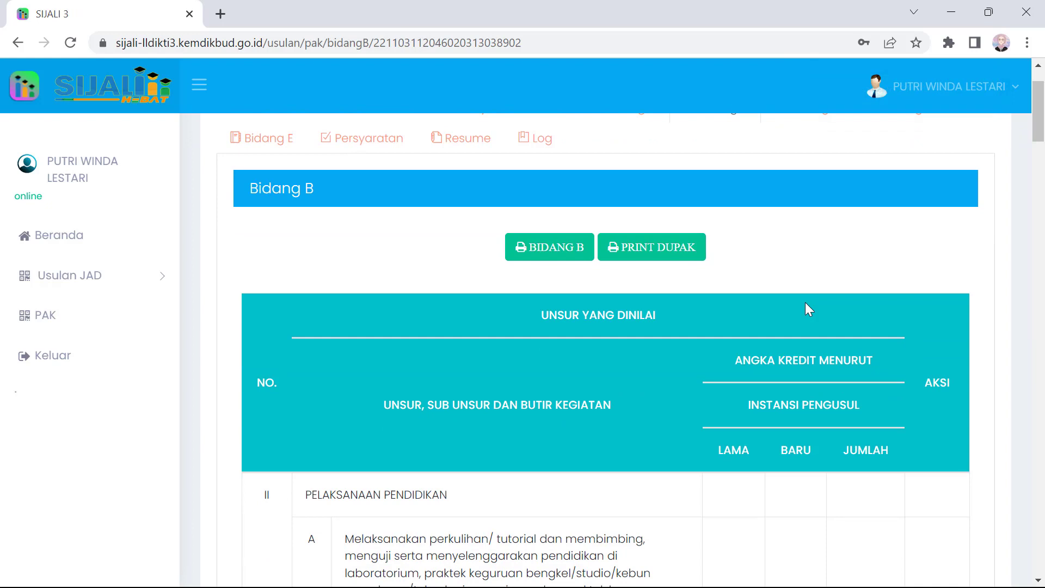
scroll(809, 309, "down", 1)
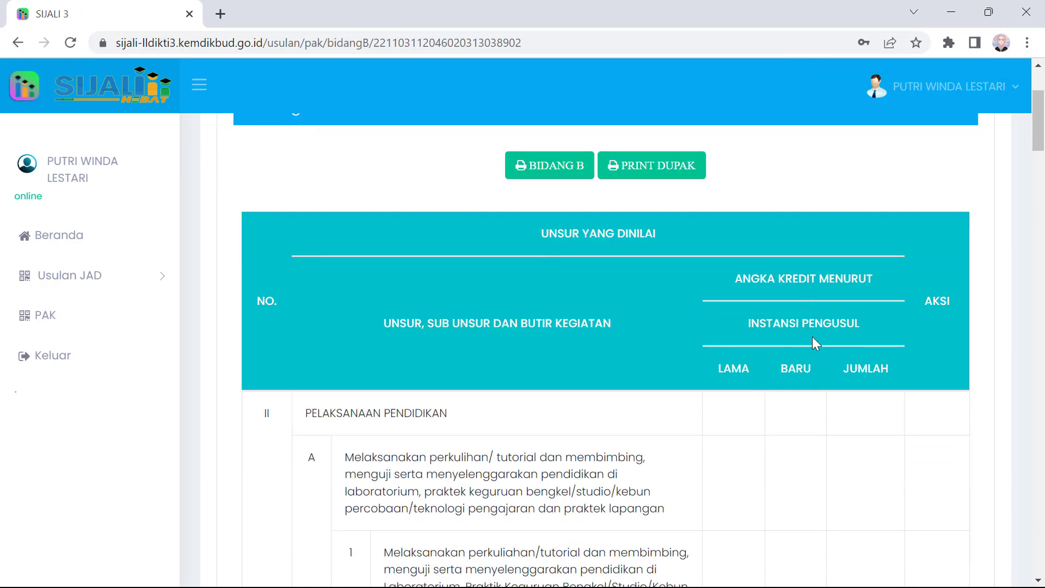
scroll(819, 350, "down", 2)
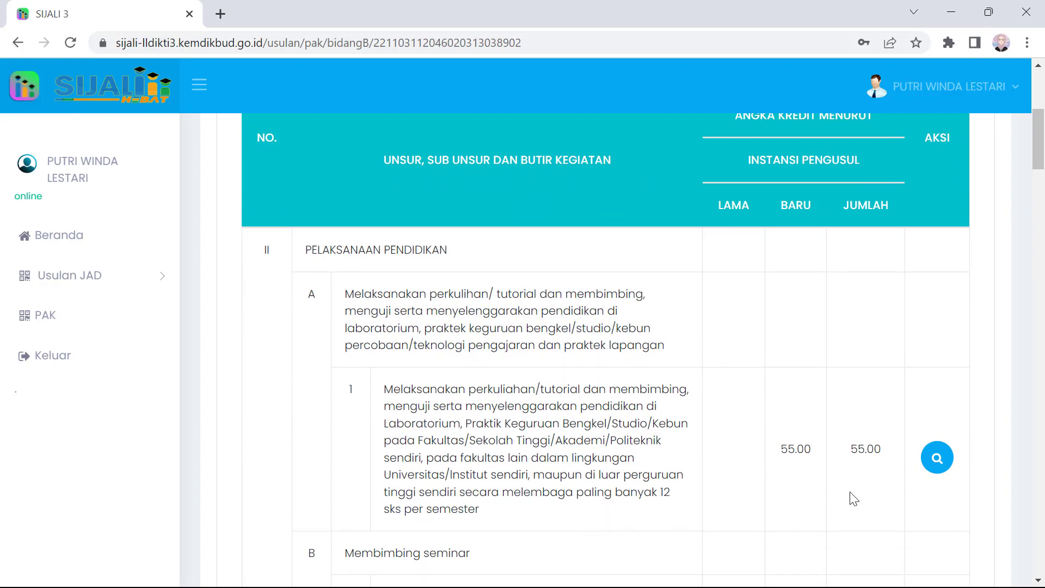
left_click(939, 460)
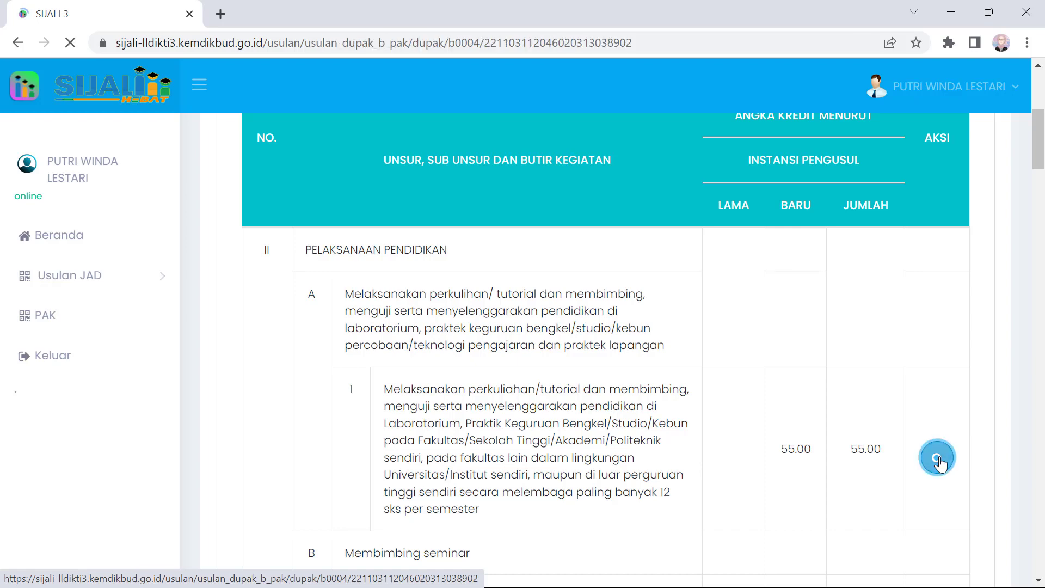
Open the form for adding a teaching proposal, inspect its semester choices and required fields, and close it without saving.
scroll(765, 375, "down", 4)
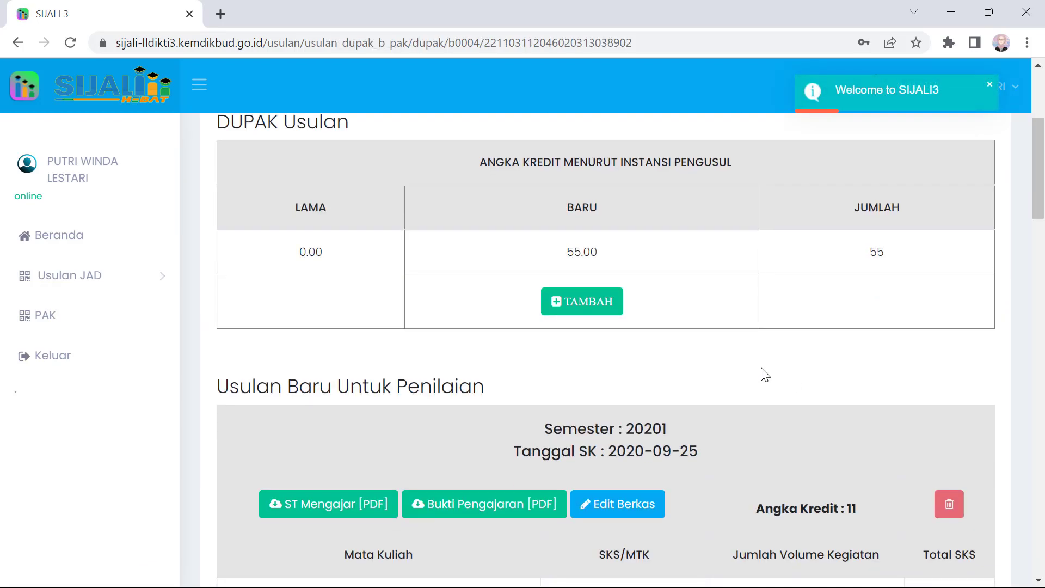
left_click(602, 309)
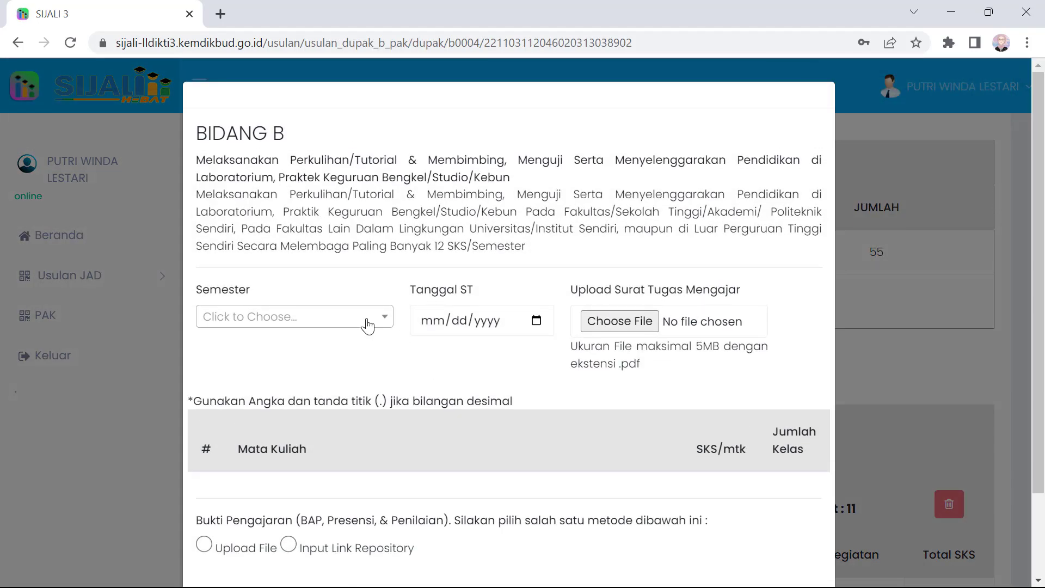
left_click(368, 325)
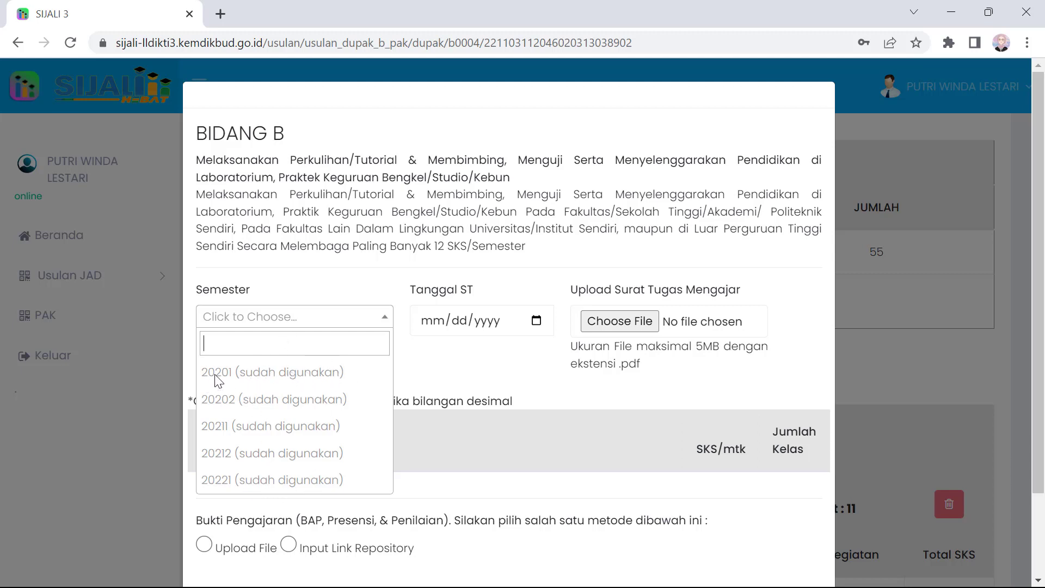
left_click(460, 355)
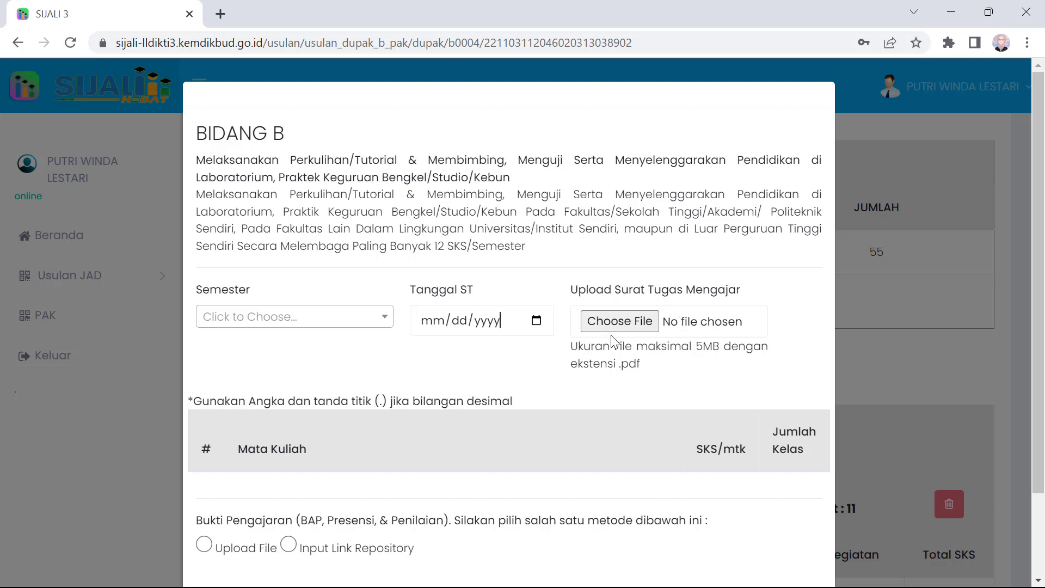
scroll(662, 321, "down", 1)
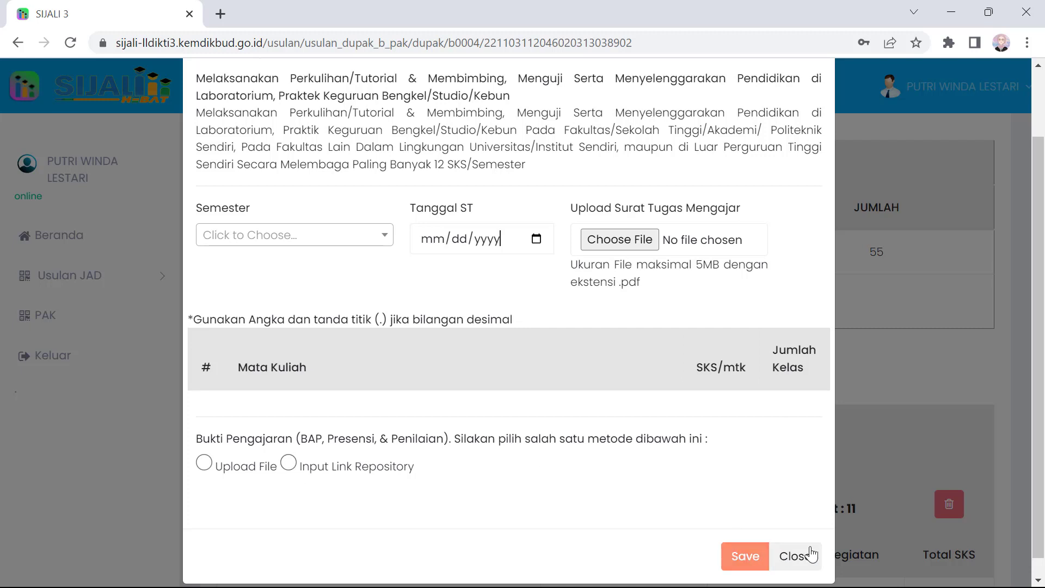
left_click(796, 556)
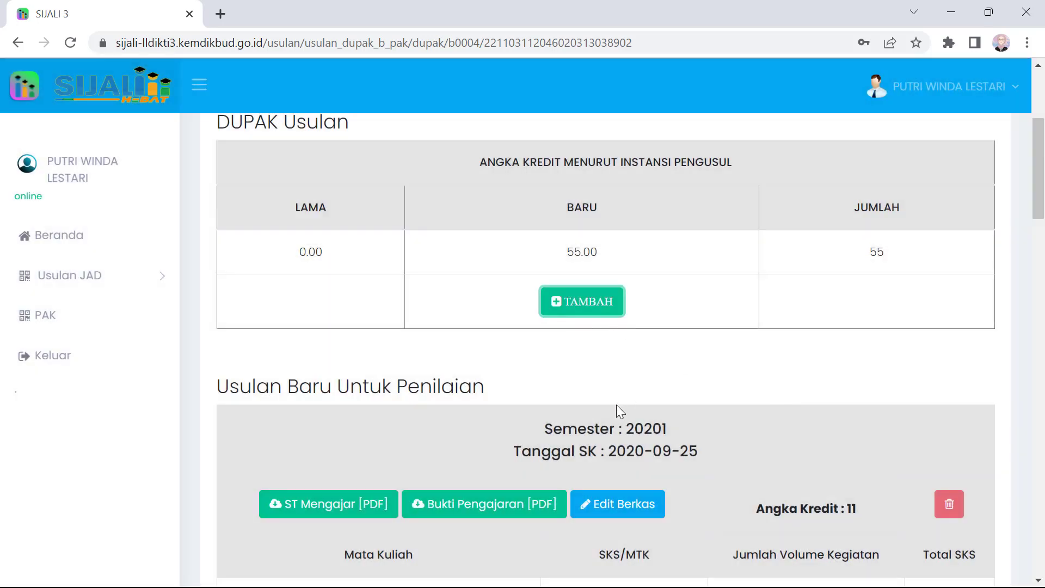
Review the courses and credits listed per semester for the teaching activity, and return to the Bidang B overview.
scroll(631, 381, "down", 5)
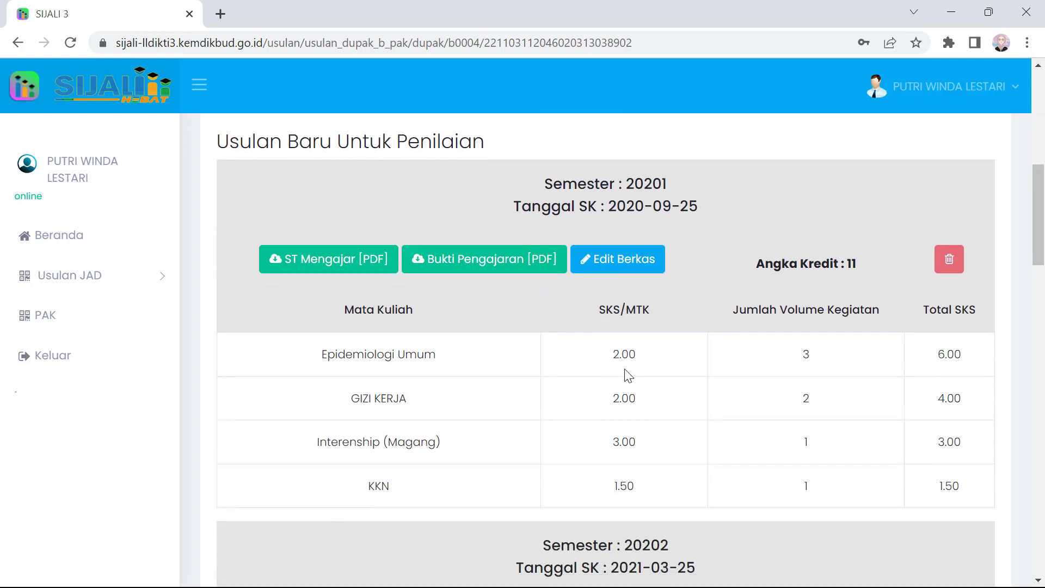
scroll(629, 374, "down", 8)
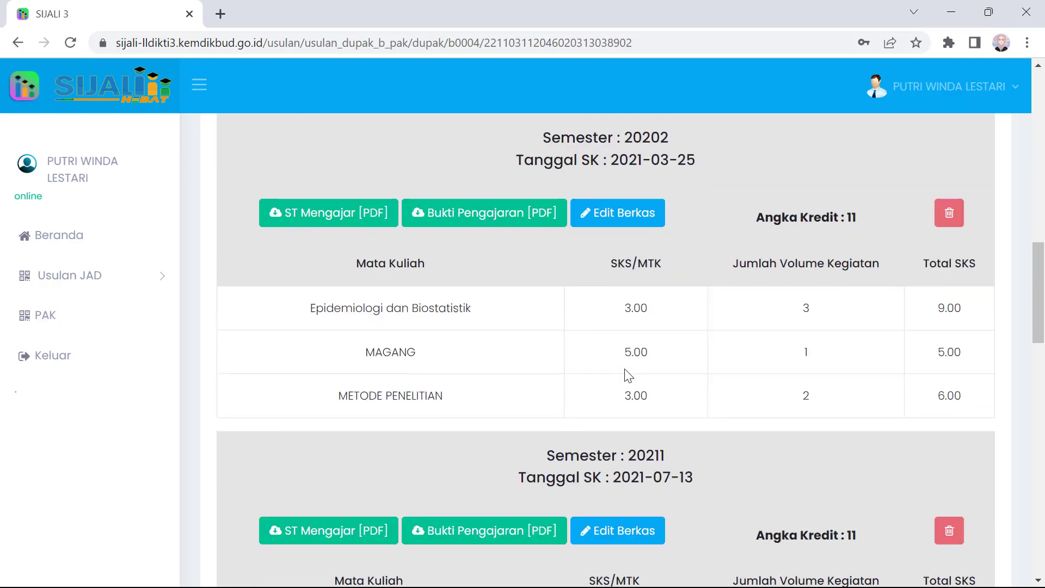
scroll(628, 375, "down", 2)
scroll(626, 369, "down", 20)
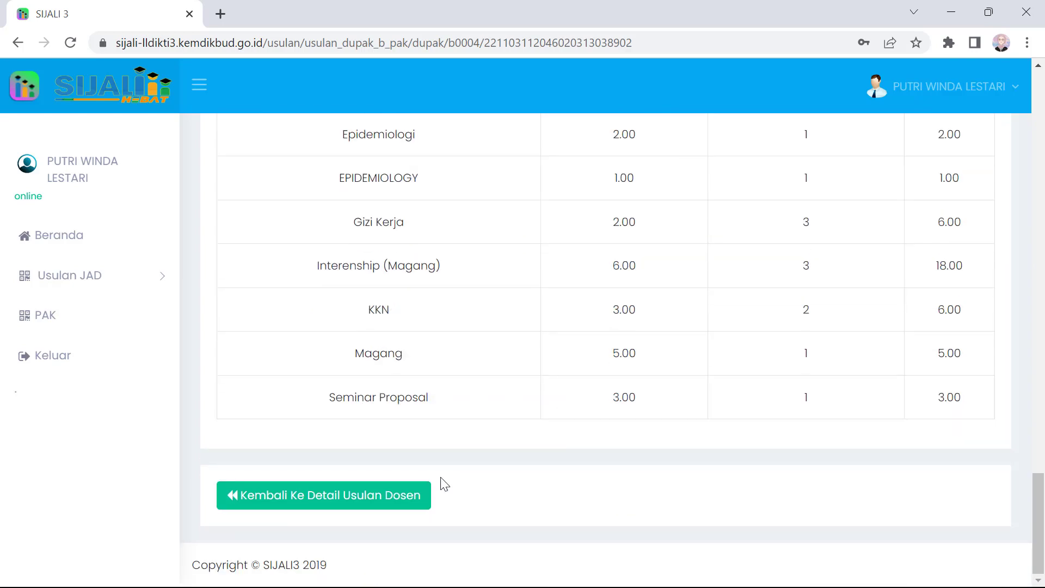
left_click(411, 498)
Open the details for supervising student kuliah kerja nyata/praktek kerja lapangan, review the proposed activities, and return to Bidang B.
scroll(864, 368, "down", 8)
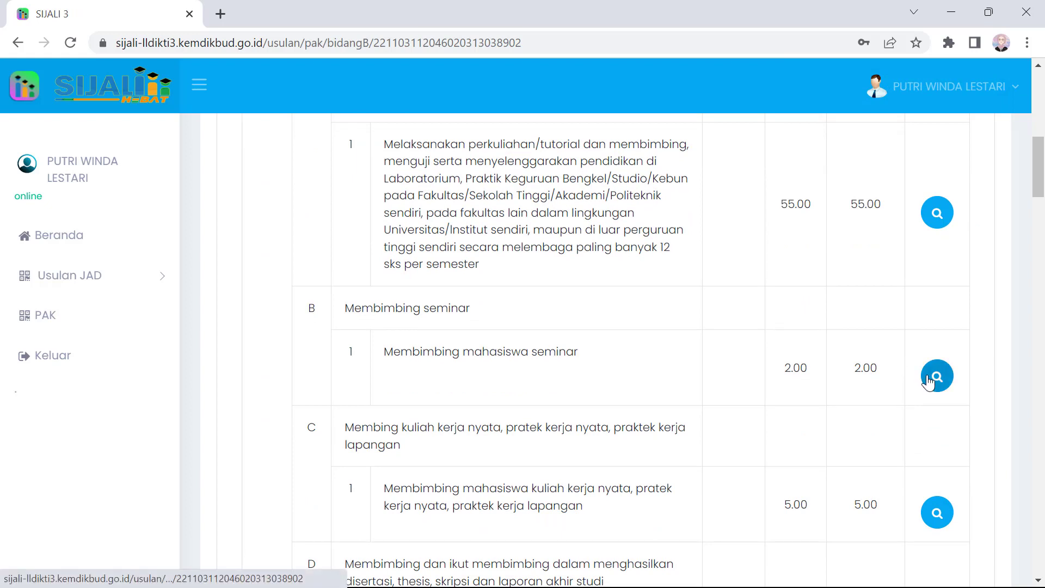
scroll(928, 381, "down", 2)
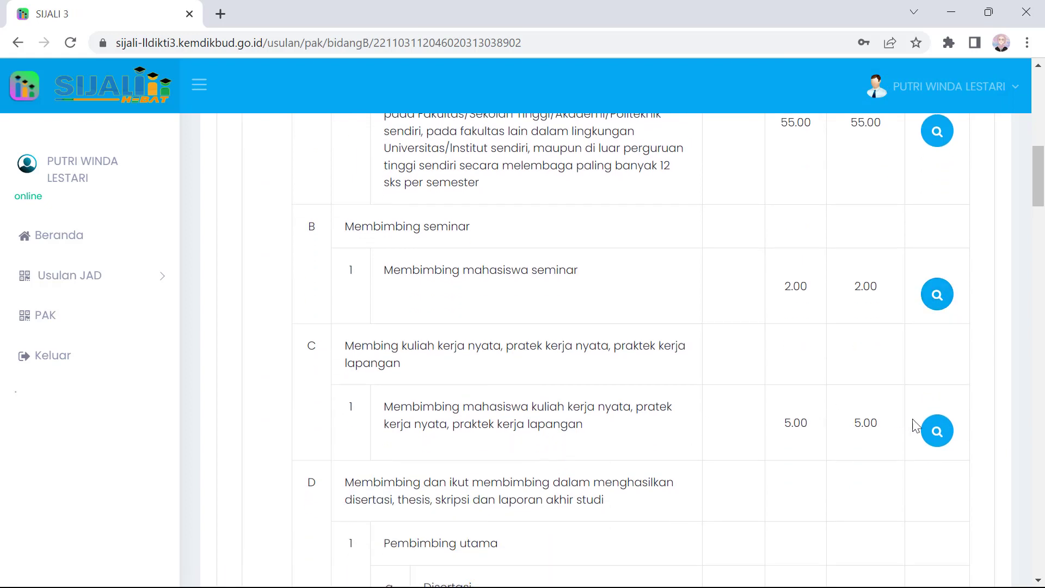
left_click(936, 435)
scroll(775, 392, "down", 5)
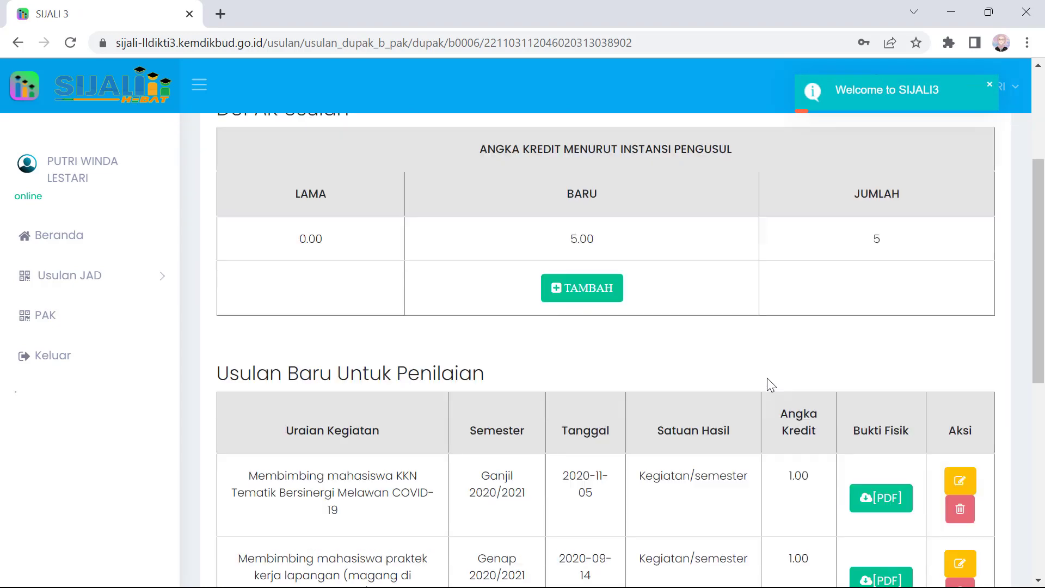
scroll(701, 321, "down", 3)
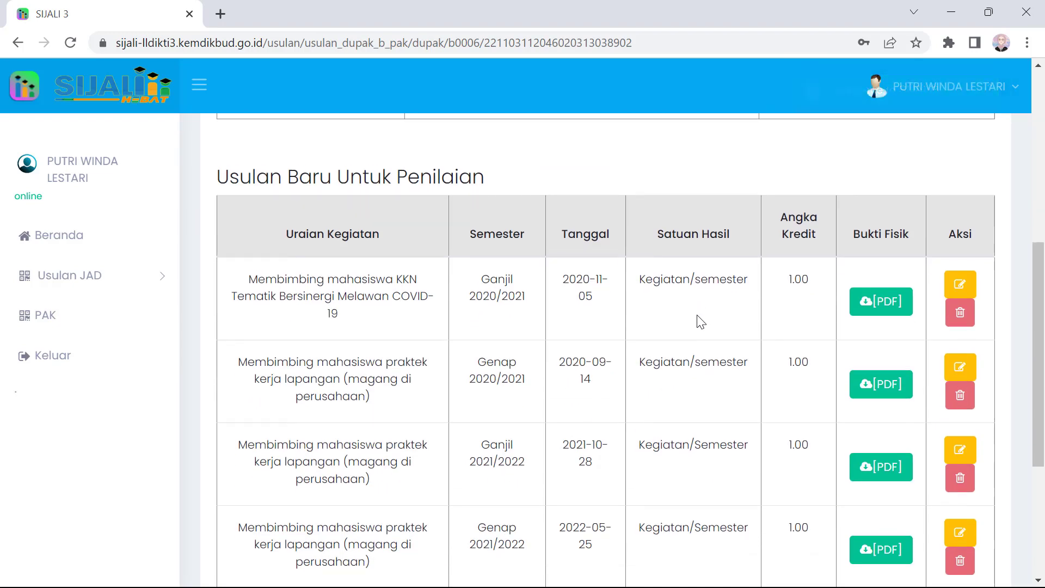
scroll(700, 321, "up", 5)
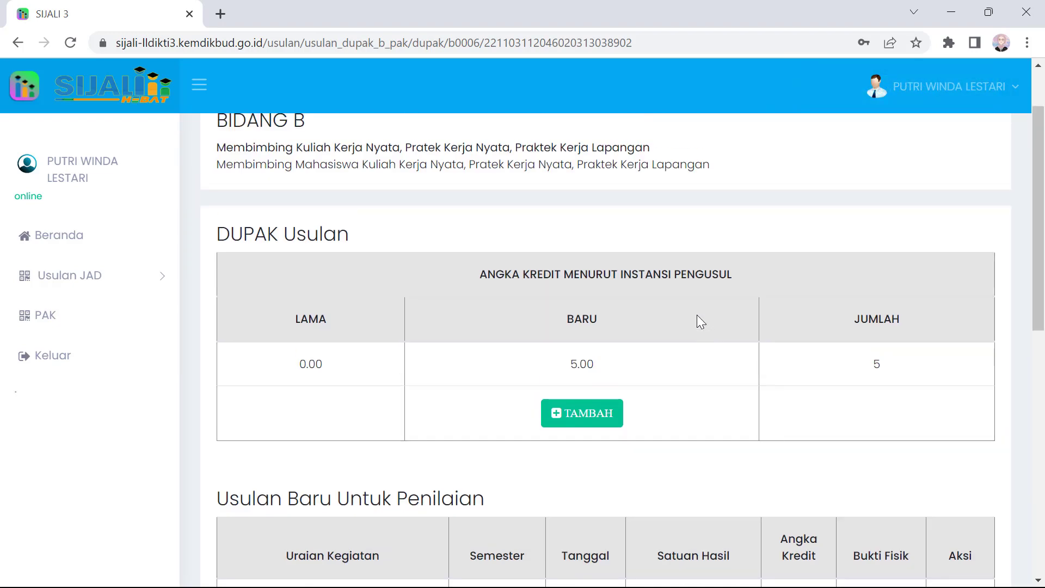
scroll(697, 316, "down", 9)
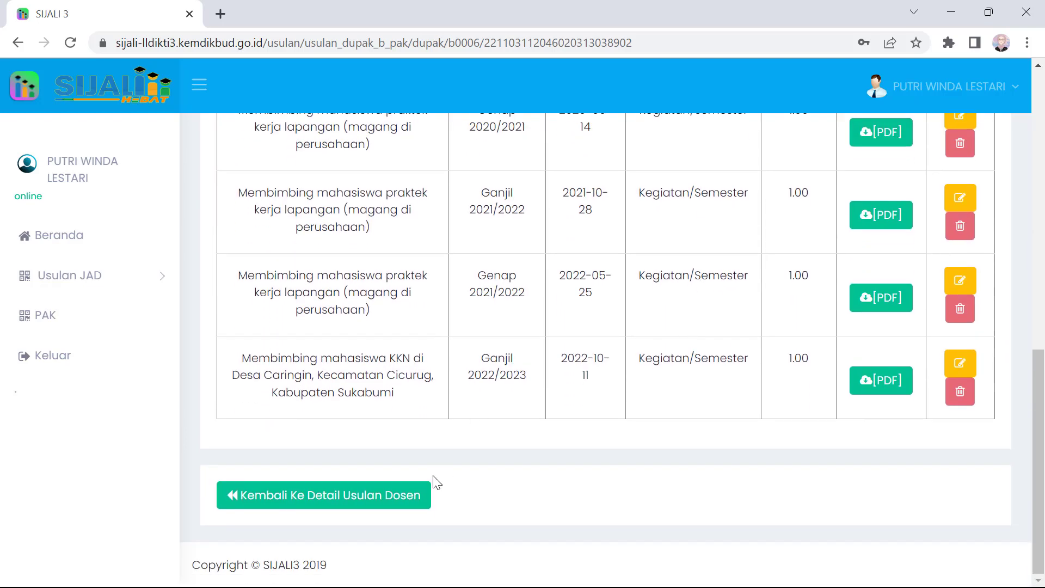
left_click(401, 499)
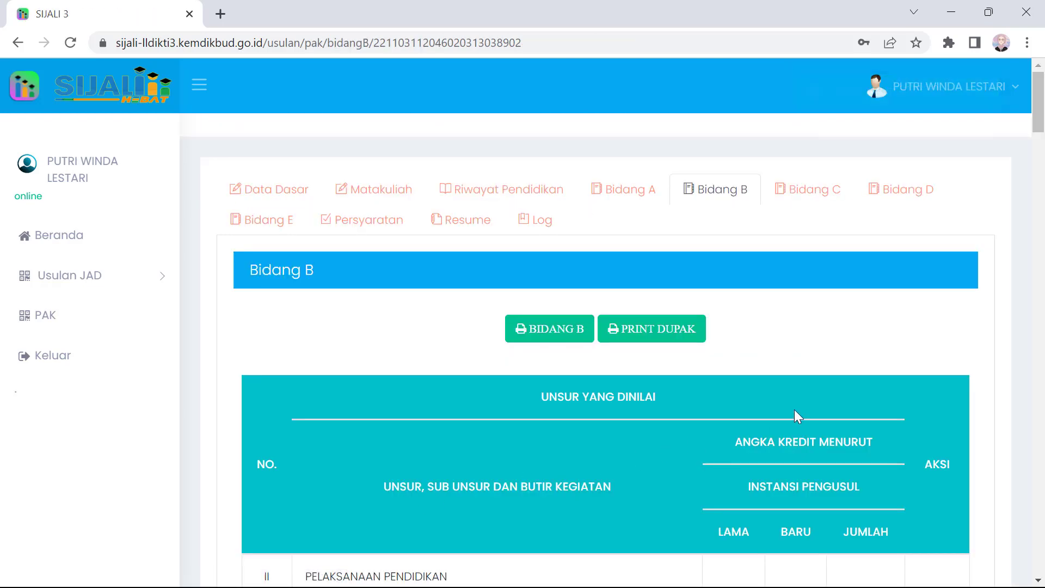
Switch to the PO-Penilaian-Angka-Kredit-Dosen PDF in Acrobat Reader and find the teaching load credit table on page 11.
mouse_move(644, 577)
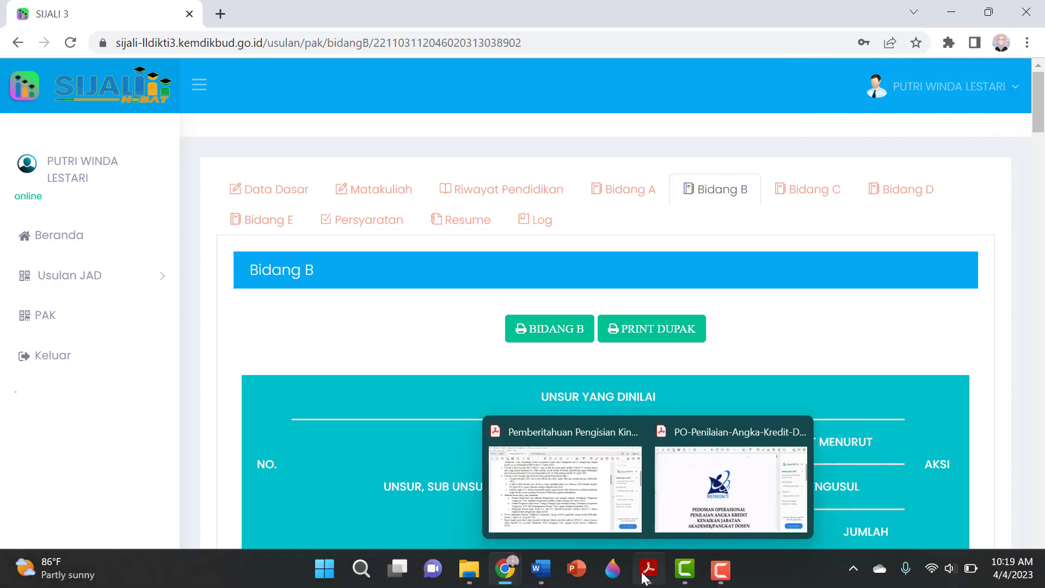
left_click(697, 501)
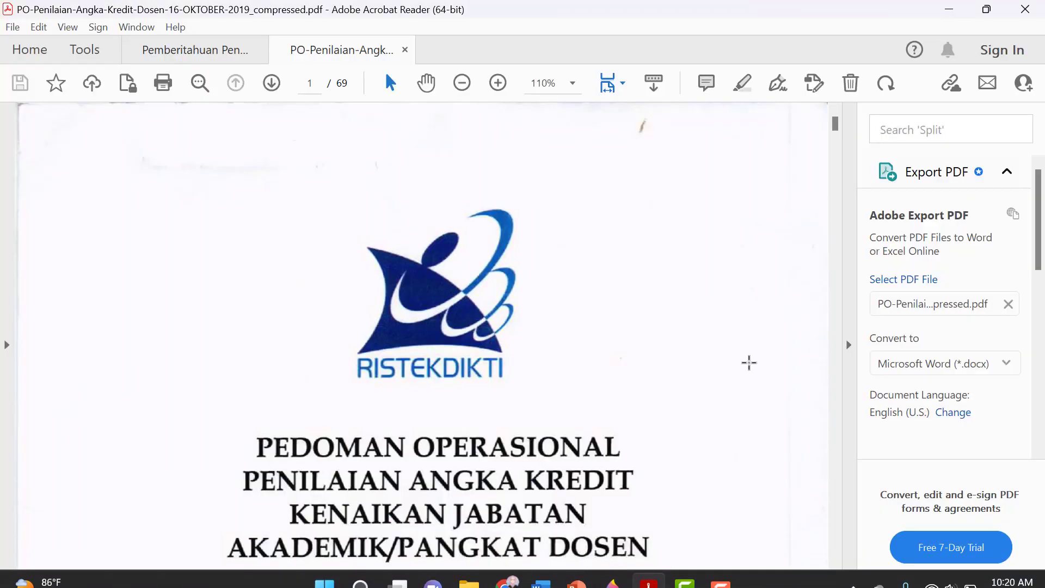
scroll(750, 363, "down", 5)
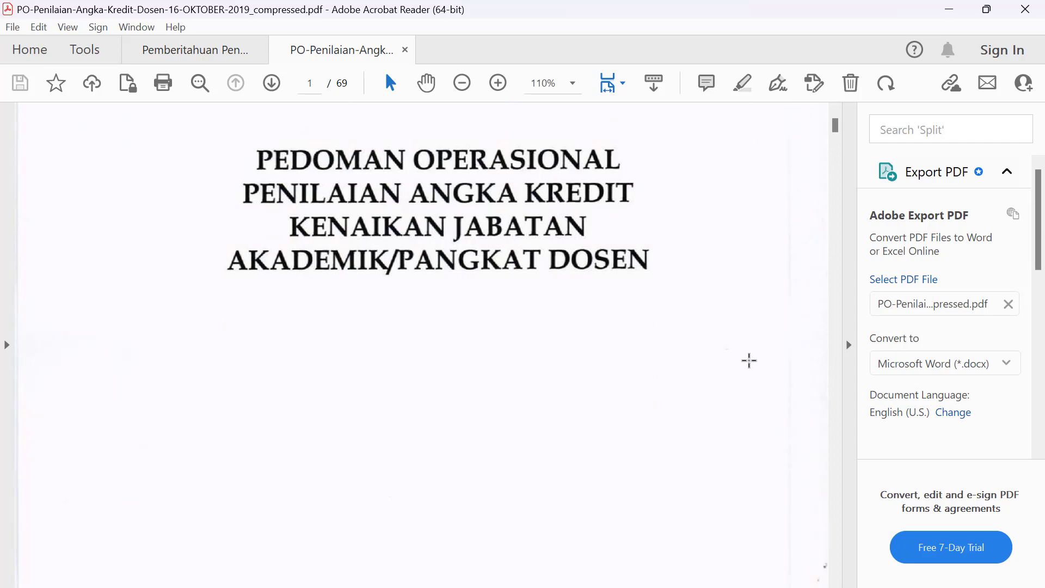
scroll(750, 360, "down", 10)
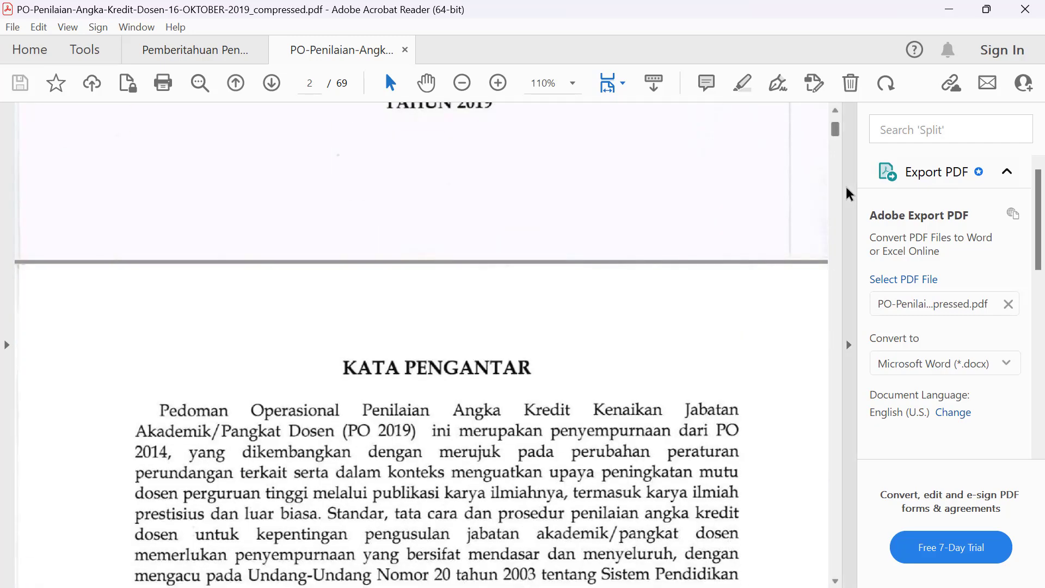
left_click_drag(837, 131, 850, 197)
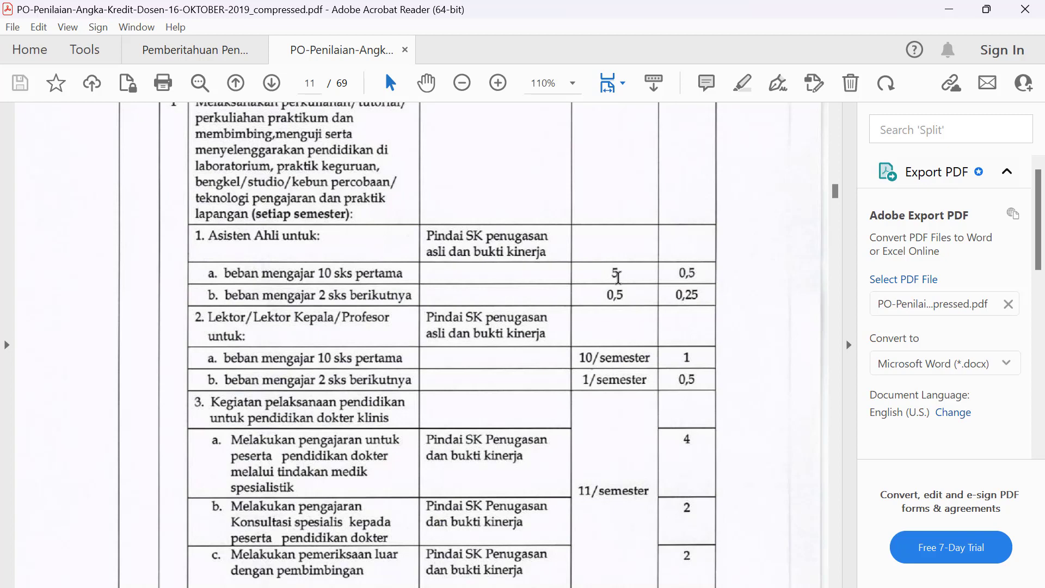
Switch back to Bidang B in Chrome and open the details of Skripsi under Pembimbing utama.
mouse_move(564, 583)
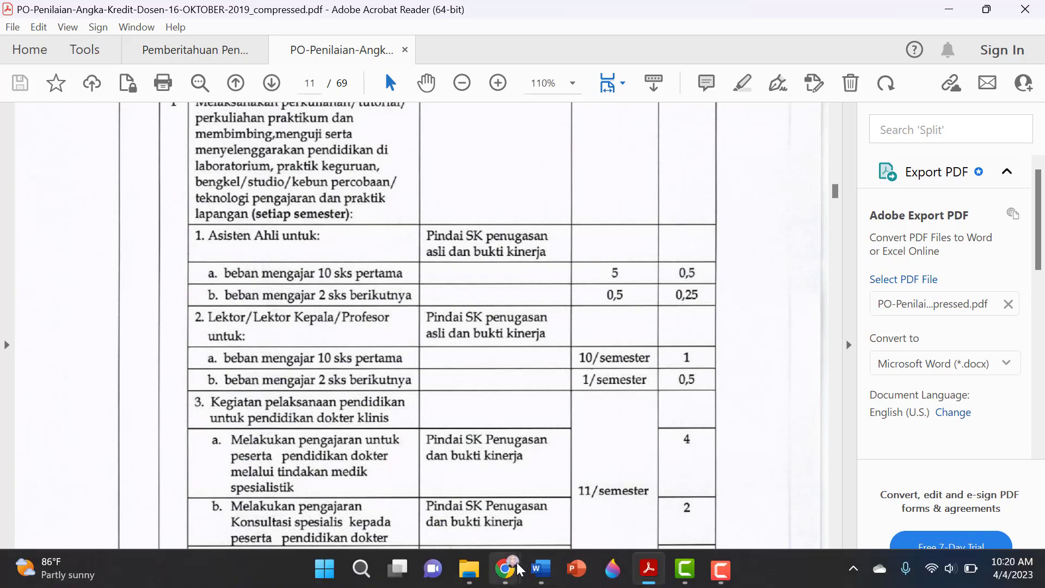
mouse_move(520, 569)
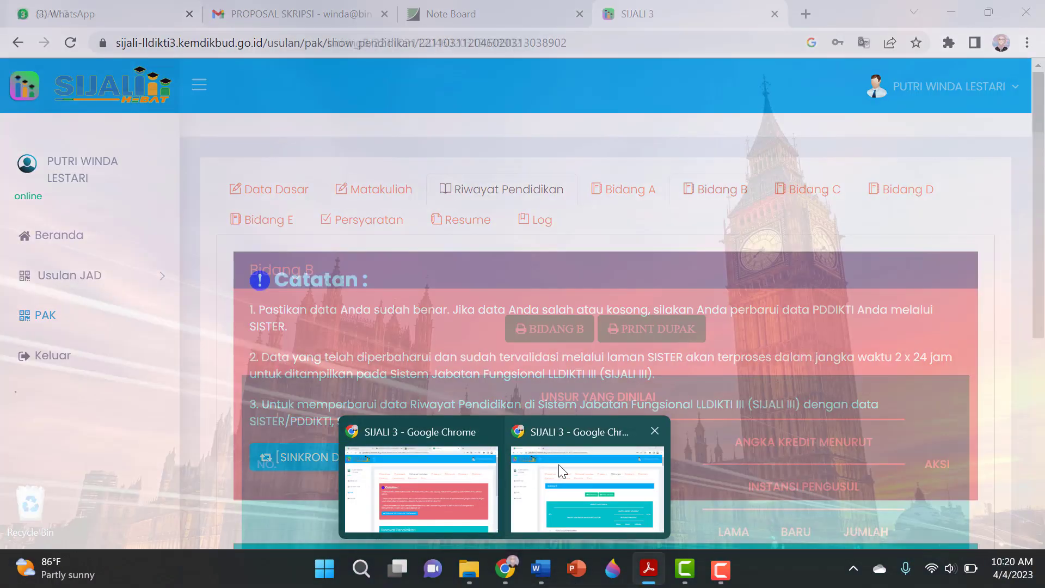
left_click(561, 468)
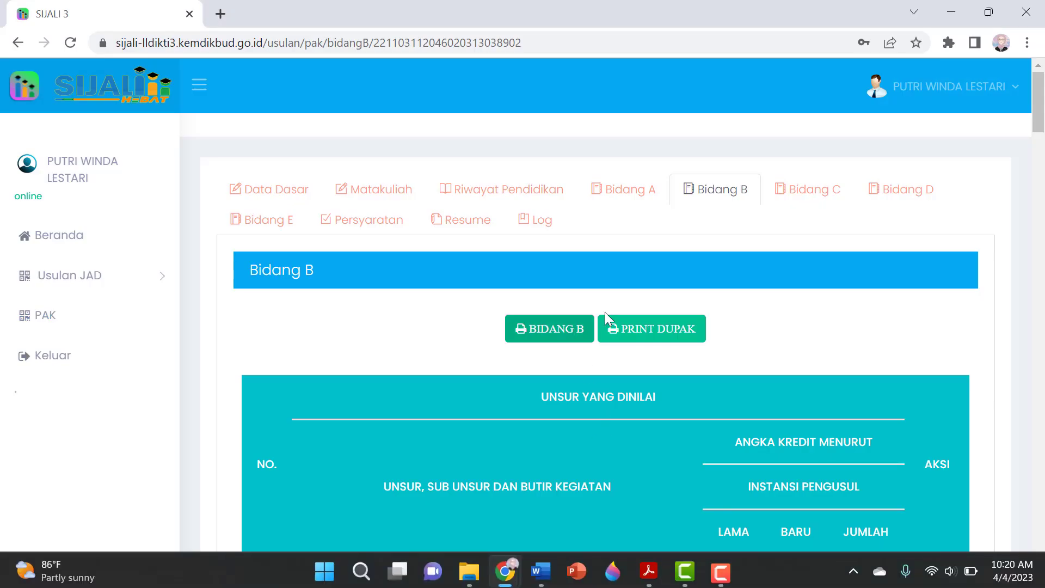
scroll(756, 312, "down", 5)
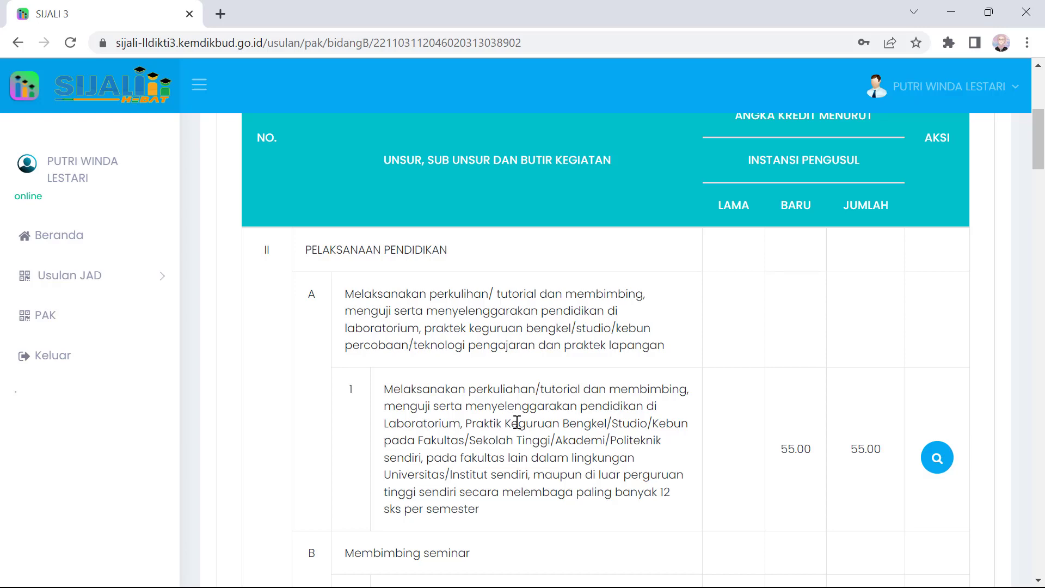
scroll(701, 421, "down", 3)
scroll(701, 421, "down", 3)
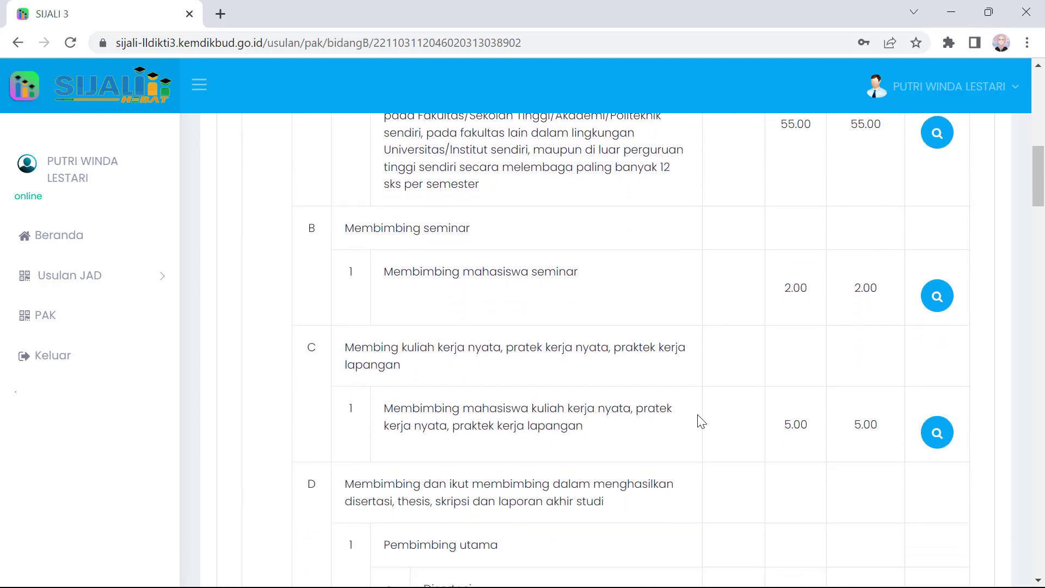
scroll(701, 421, "down", 3)
scroll(701, 421, "down", 5)
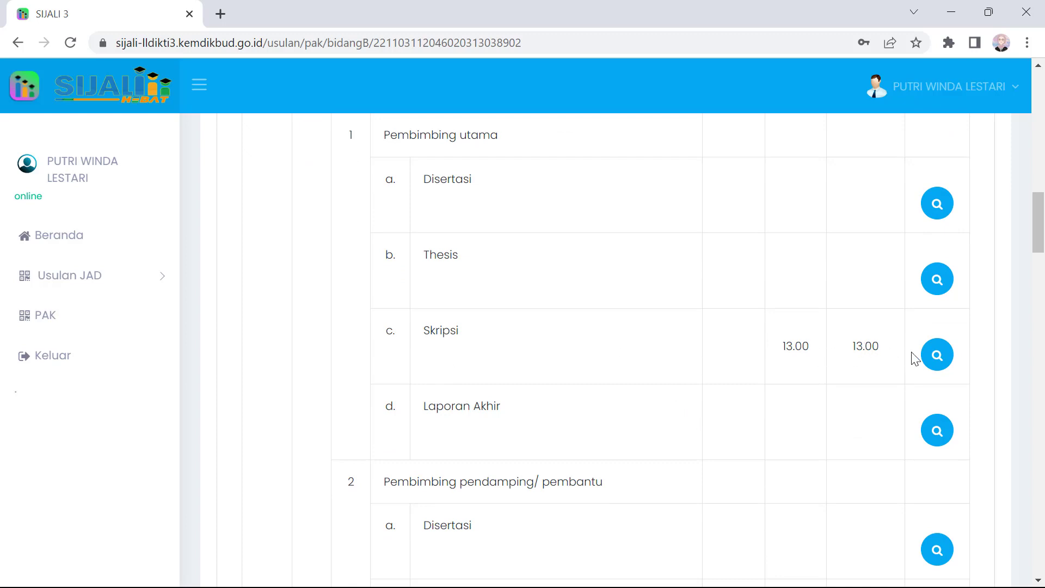
left_click(937, 355)
Examine the supervised students and supporting files for each semester's thesis supervision, and return to the Bidang B overview.
scroll(814, 322, "down", 10)
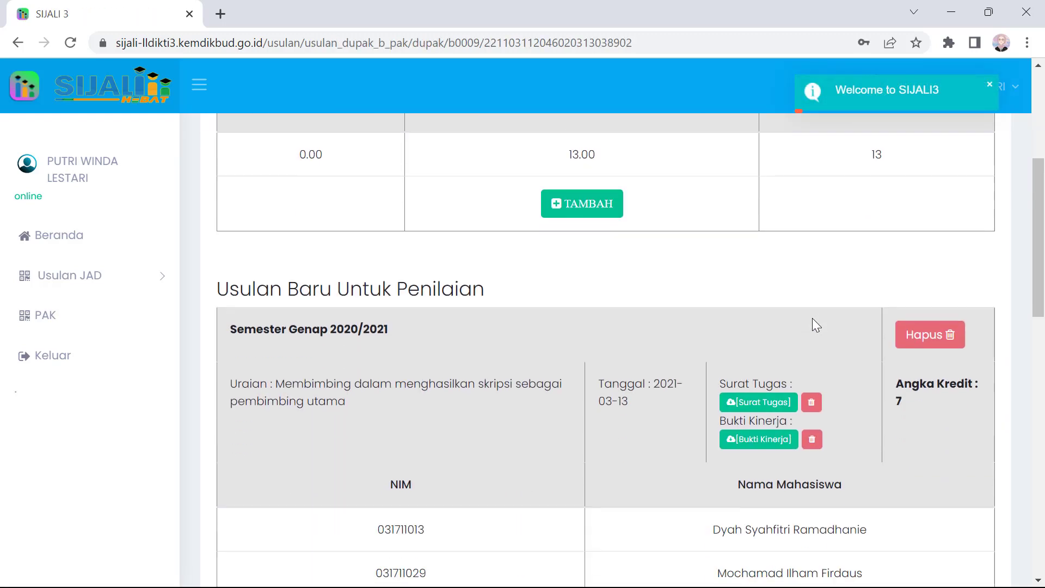
scroll(796, 302, "down", 3)
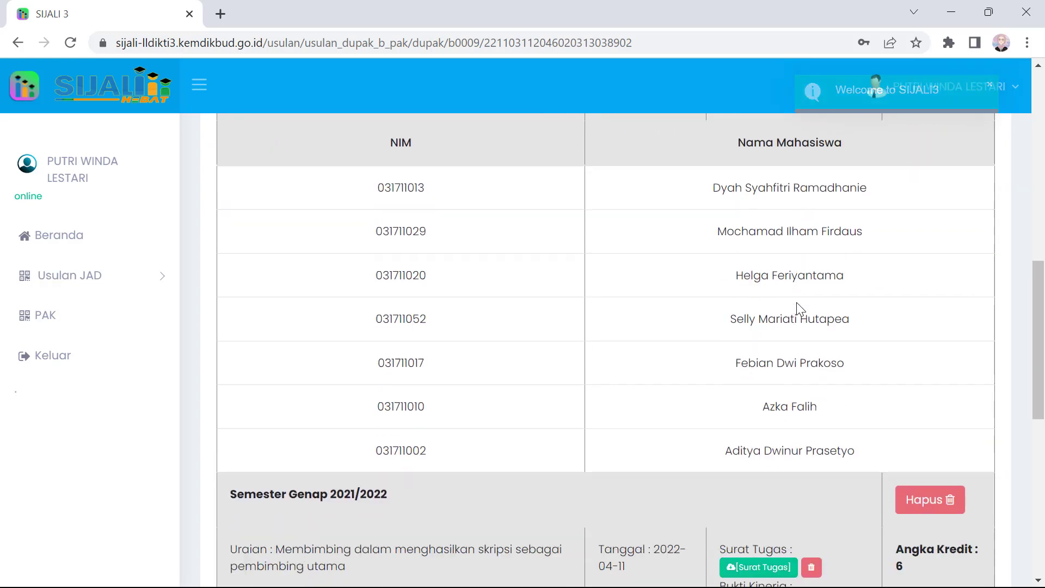
scroll(798, 303, "up", 1)
scroll(790, 419, "up", 1)
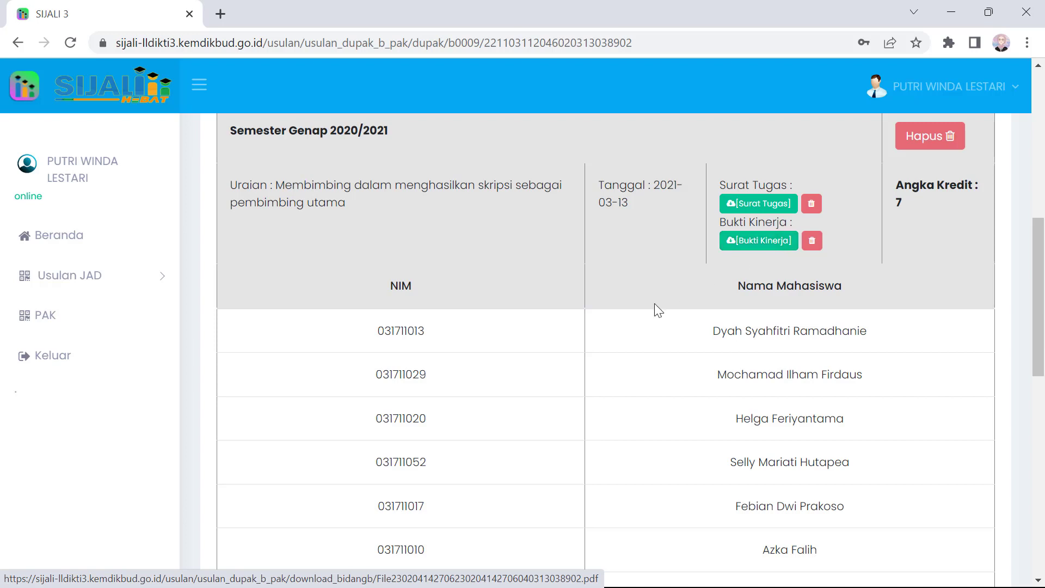
scroll(654, 310, "down", 10)
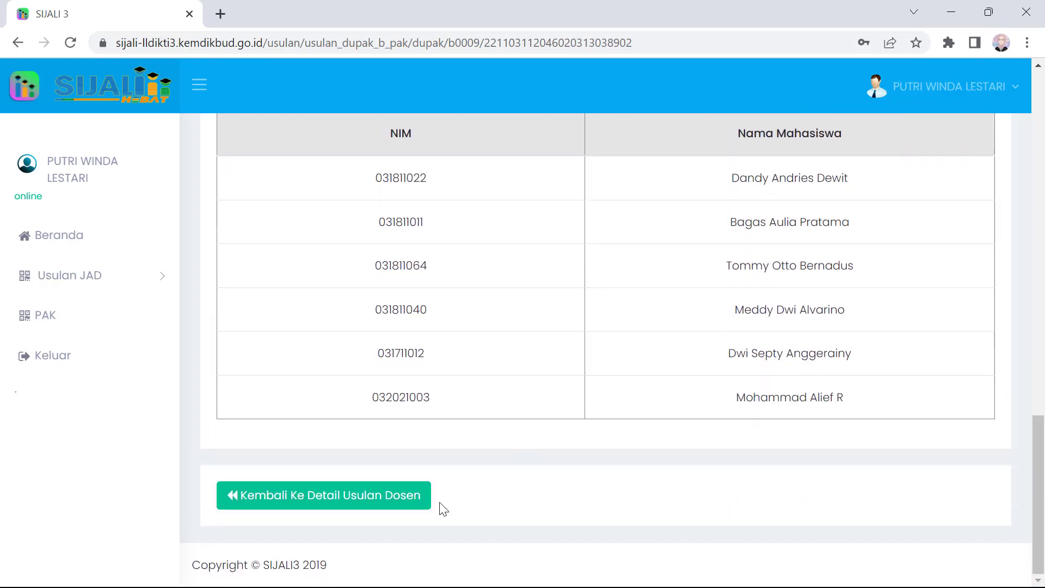
left_click(396, 500)
Open the Anggota penguji details under Bertugas sebagai penguji pada ujian akhir and review its proposed credit entries.
scroll(817, 388, "down", 9)
scroll(850, 389, "down", 16)
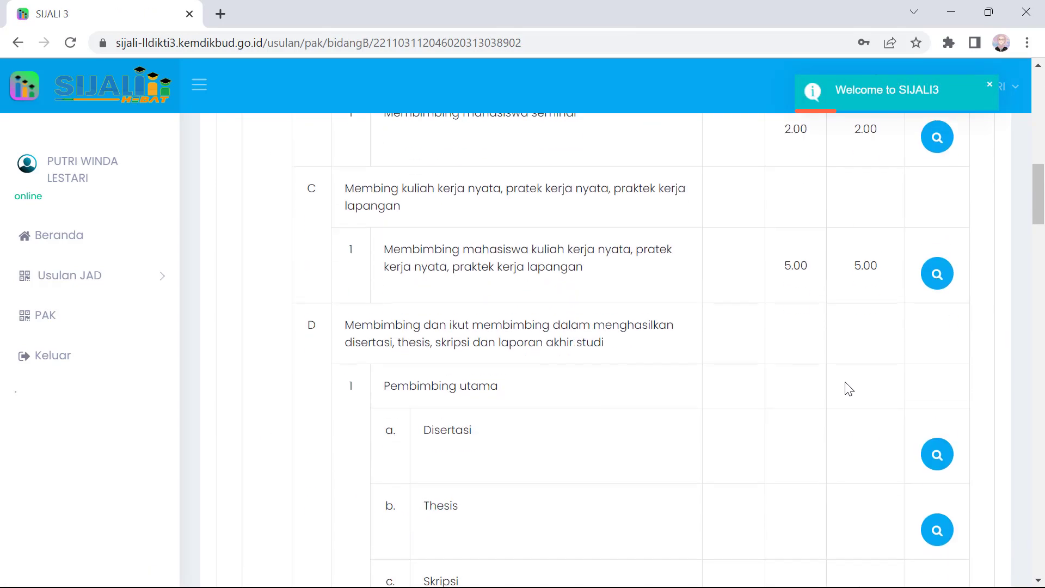
scroll(932, 400, "down", 5)
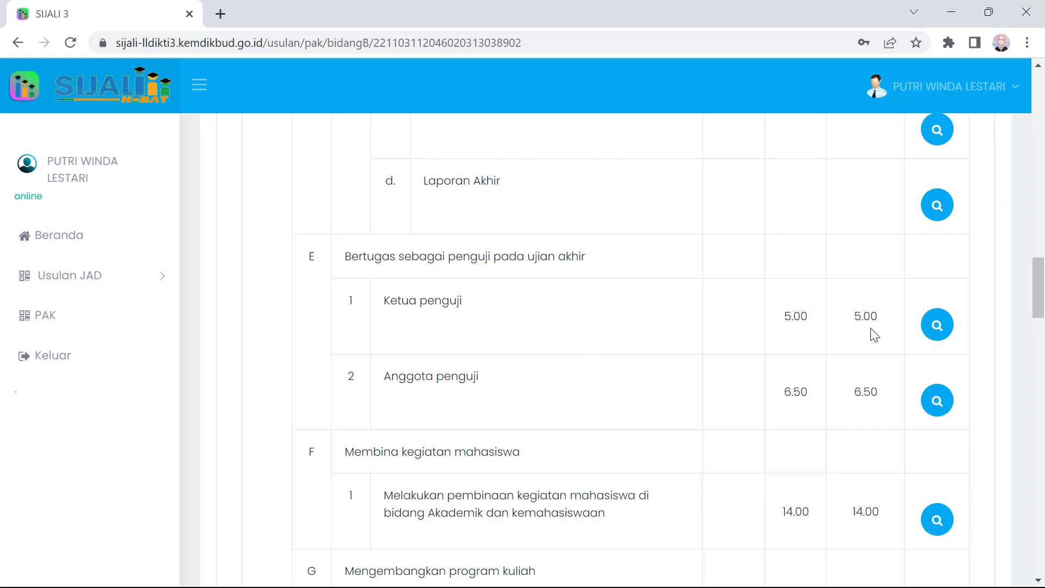
left_click(935, 398)
scroll(762, 376, "down", 2)
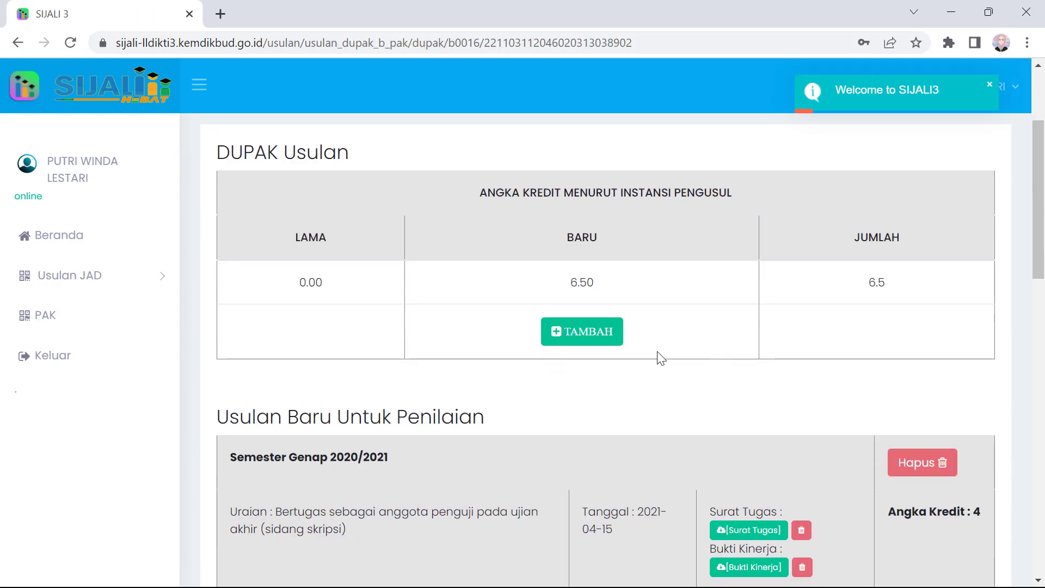
scroll(712, 334, "down", 1)
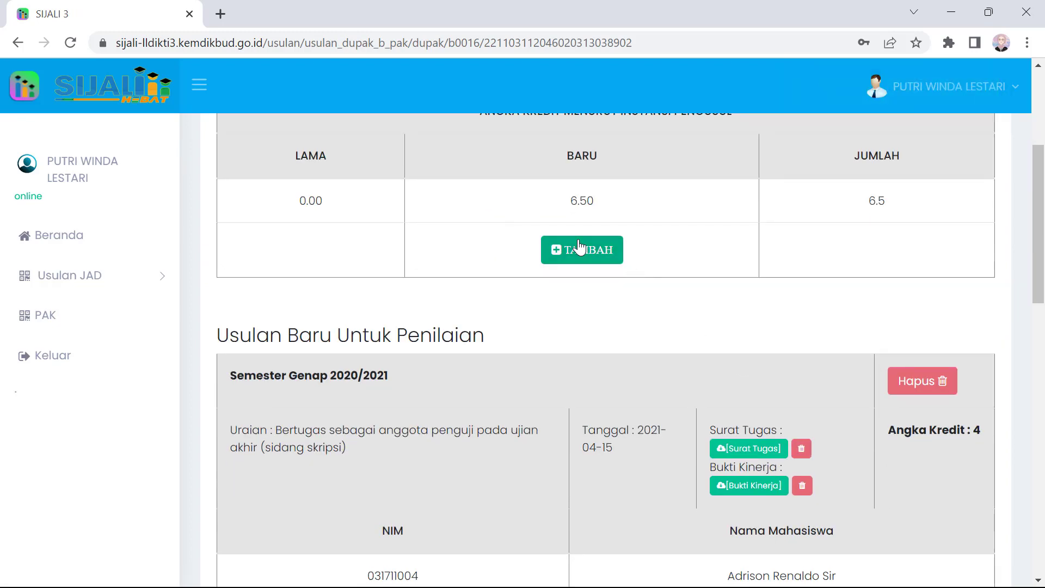
Open the form for adding an Anggota penguji proposal, inspect its semester, academic year, date and student fields, and close it without saving.
left_click(579, 248)
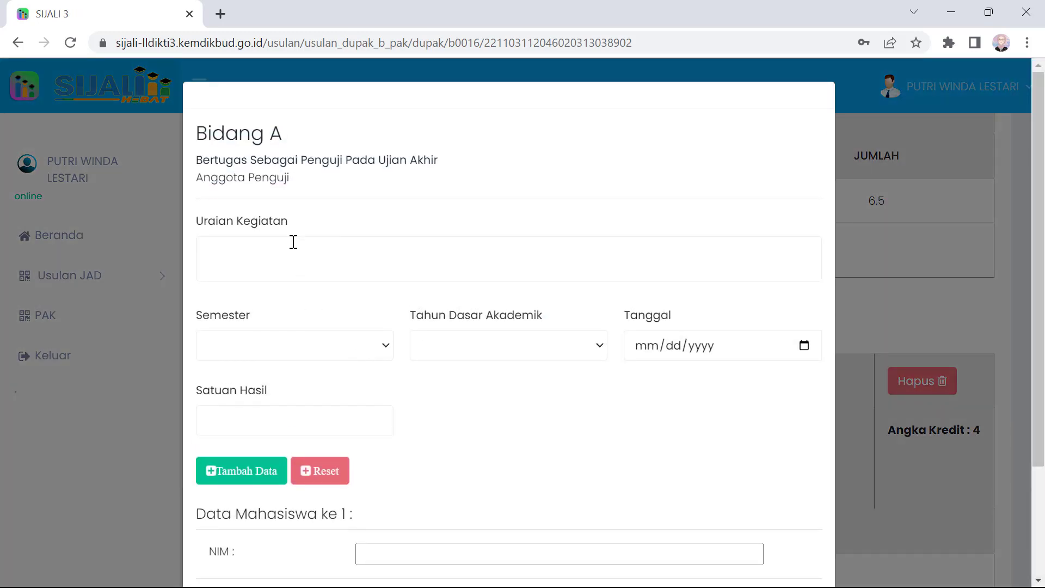
left_click(246, 251)
left_click(367, 350)
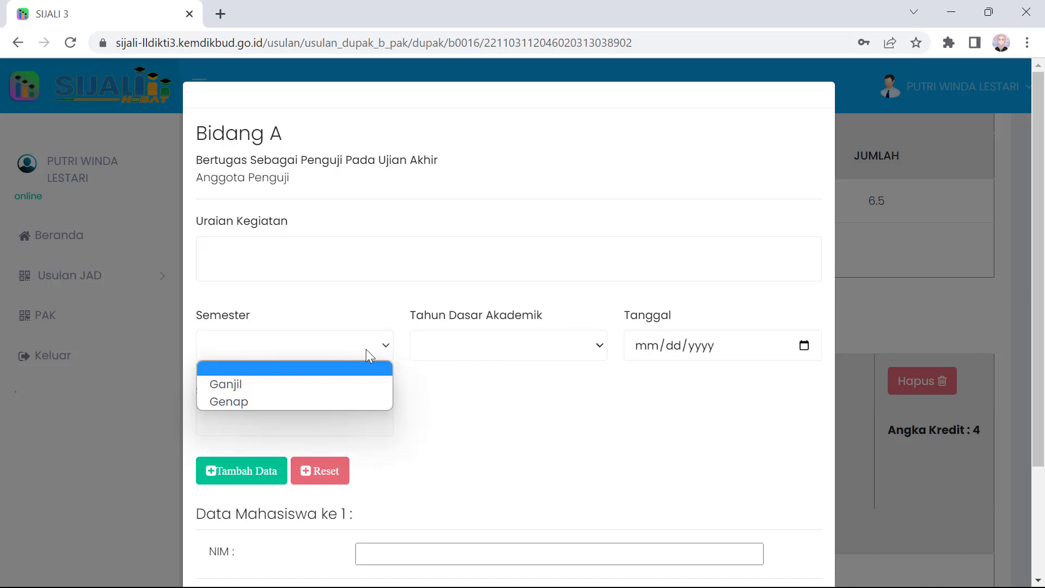
left_click(532, 345)
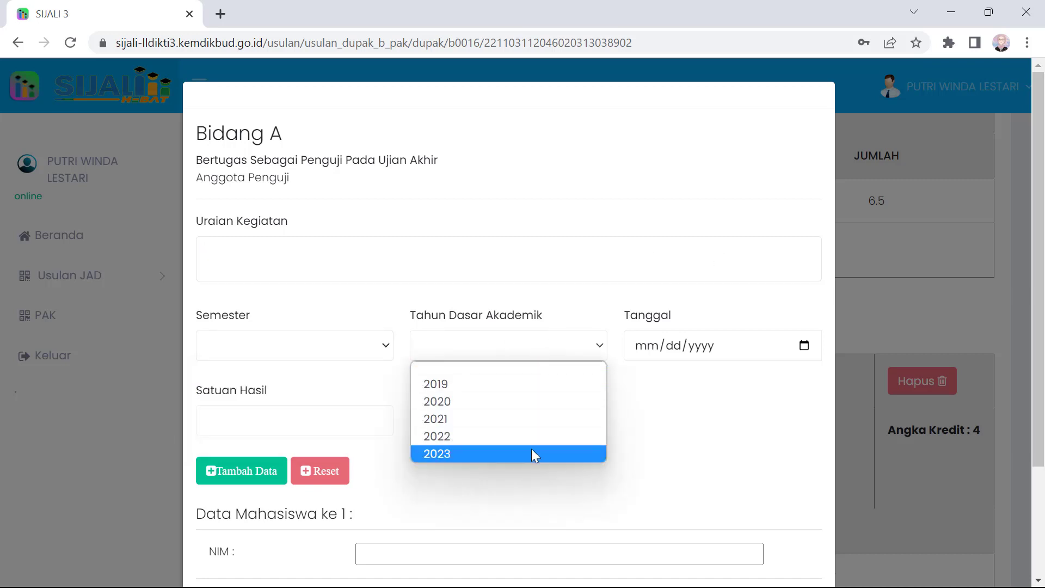
left_click(686, 369)
scroll(697, 316, "down", 1)
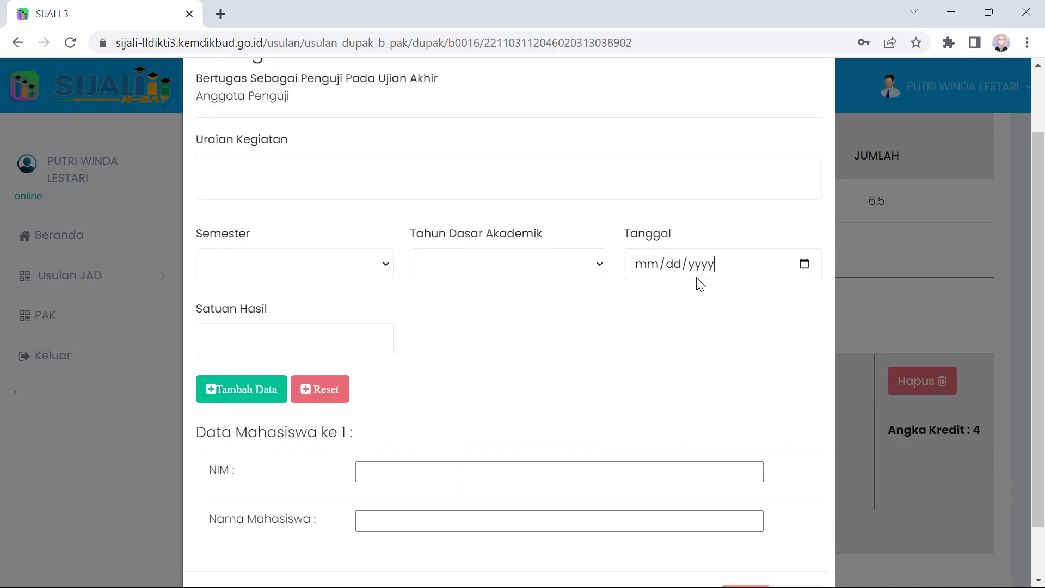
scroll(697, 272, "down", 1)
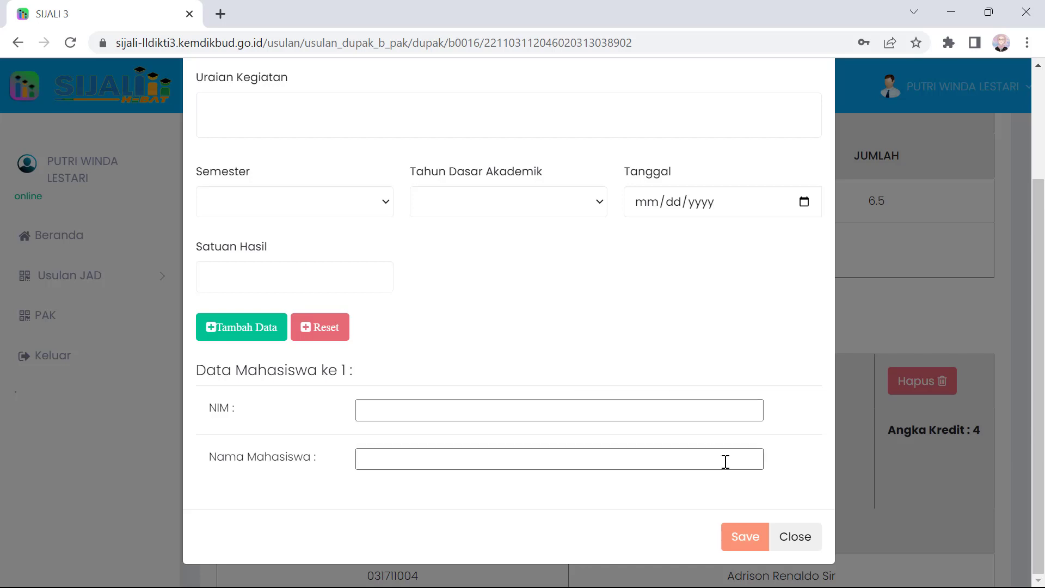
left_click(802, 540)
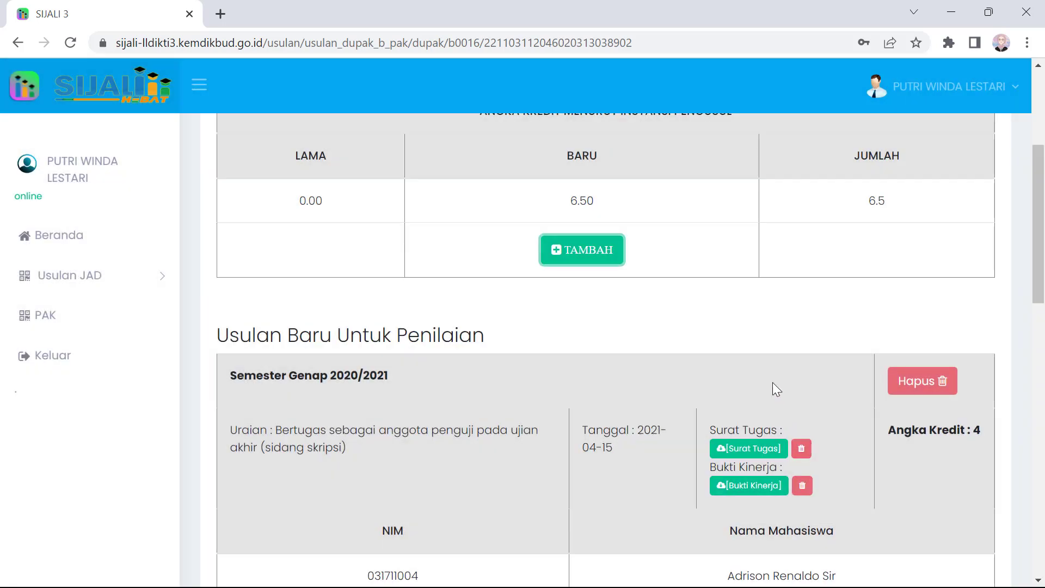
Review the semester entries, supporting files and student lists proposed for Anggota penguji, and return to the Bidang B overview.
scroll(768, 375, "down", 3)
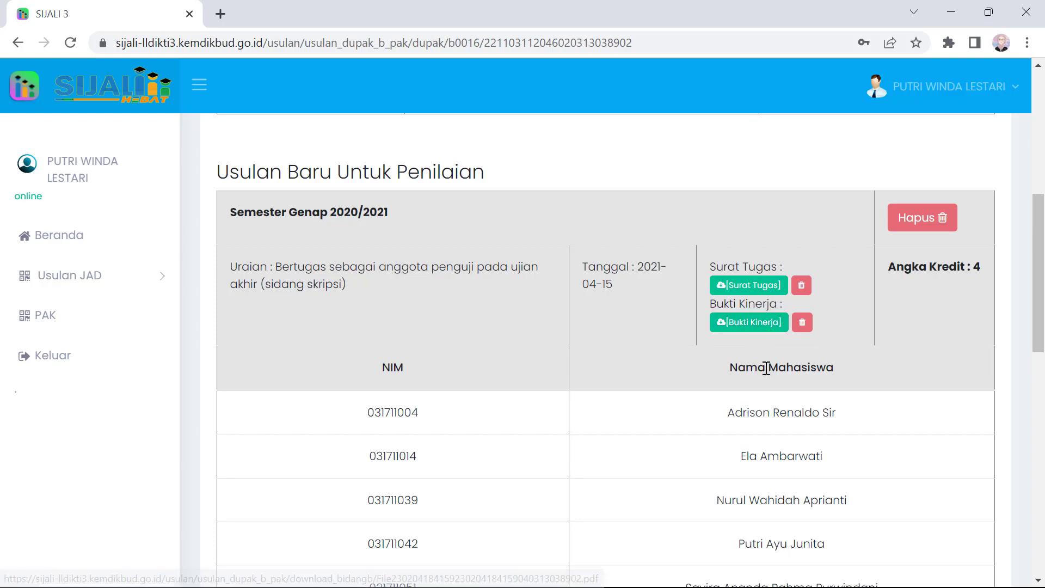
scroll(767, 369, "down", 15)
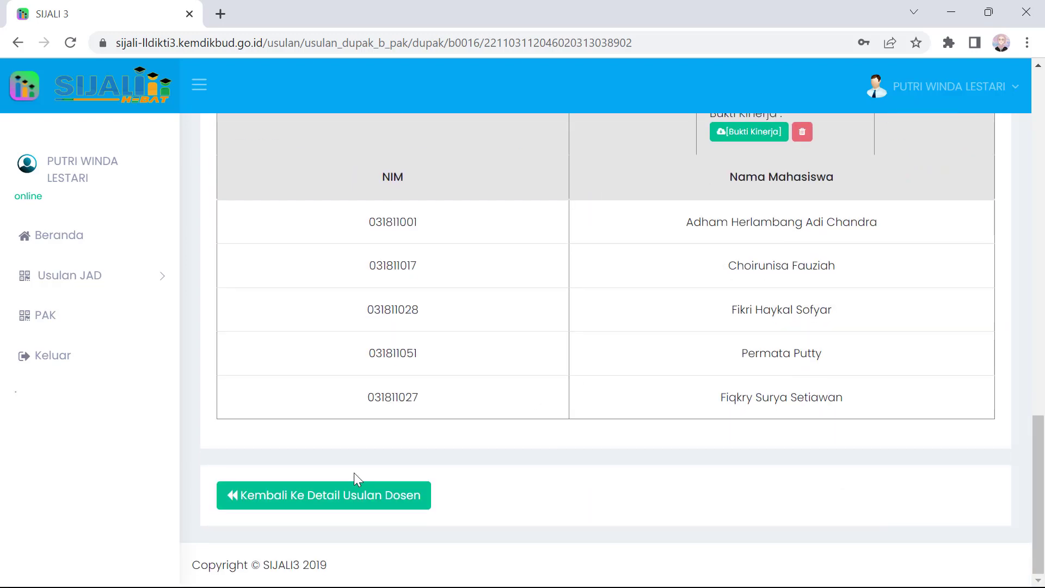
left_click(345, 503)
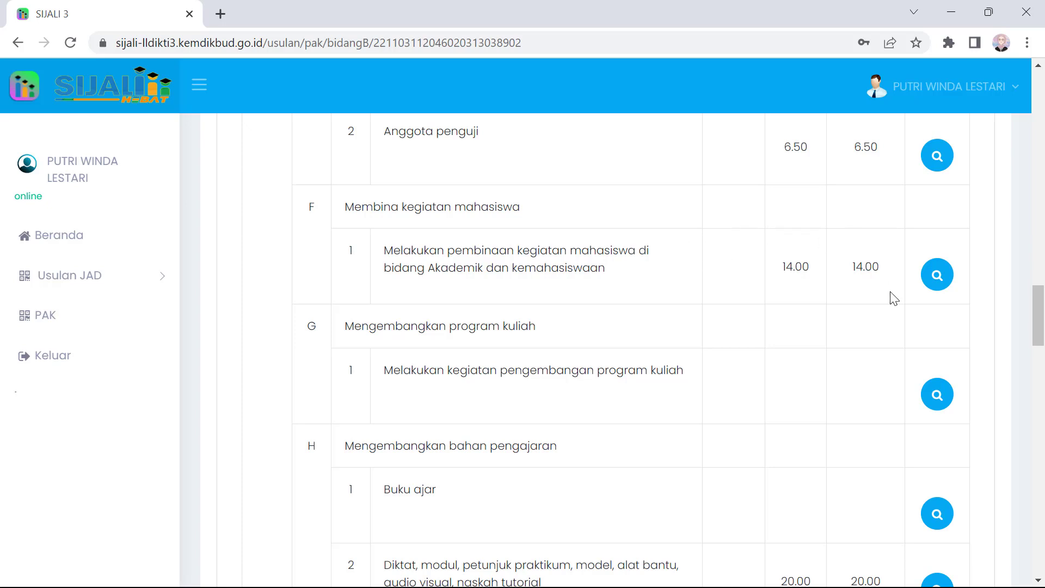
Examine the remaining Bidang B activities from Membina kegiatan mahasiswa down to the Jumlah Bidang B row.
scroll(893, 297, "down", 5)
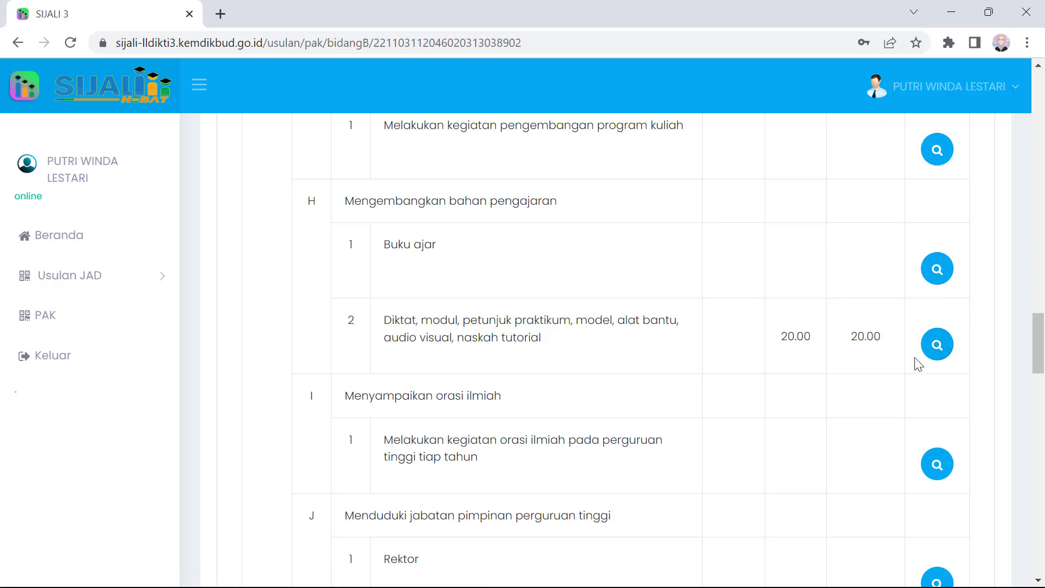
scroll(916, 364, "down", 7)
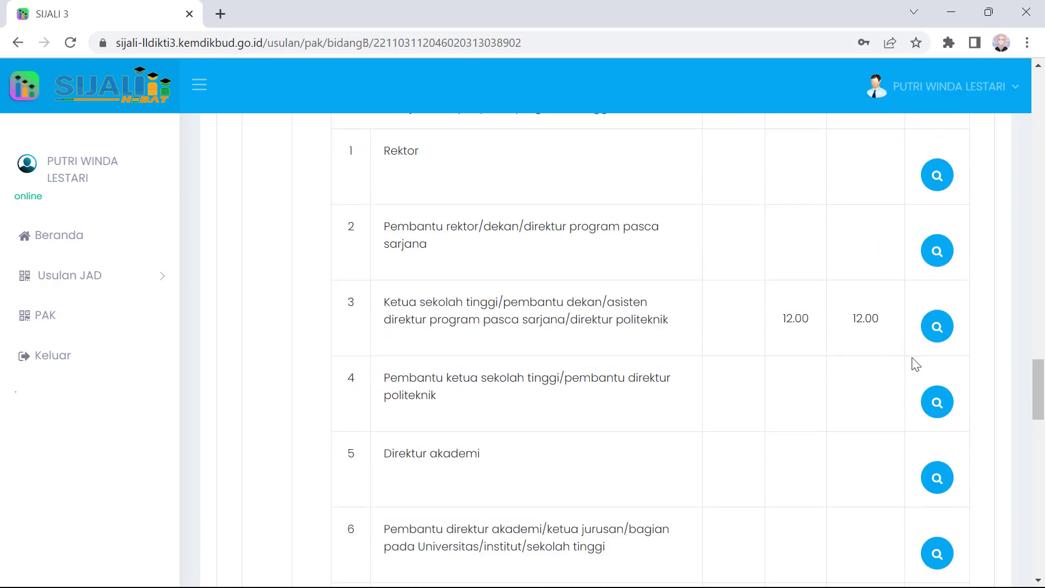
scroll(916, 364, "down", 20)
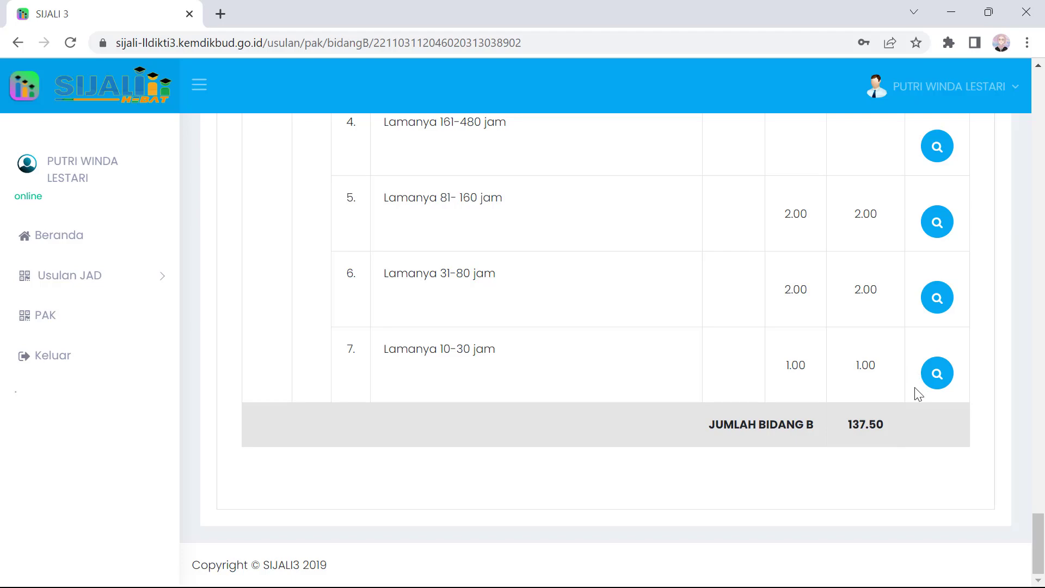
scroll(919, 395, "up", 20)
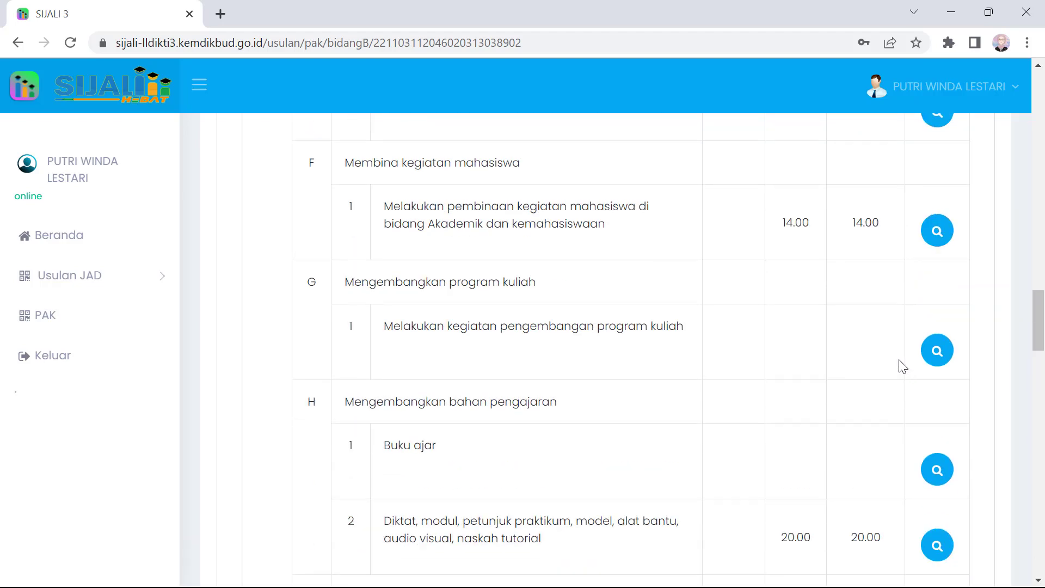
scroll(902, 360, "up", 15)
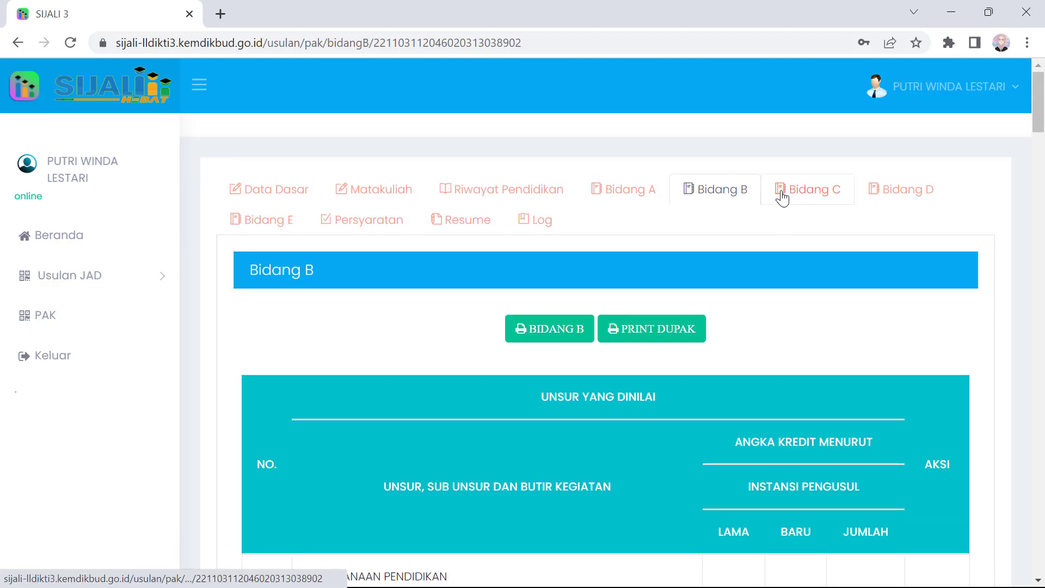
Switch to Bidang C and open the details of Jurnal internasional bereputasi among the published research results.
left_click(783, 197)
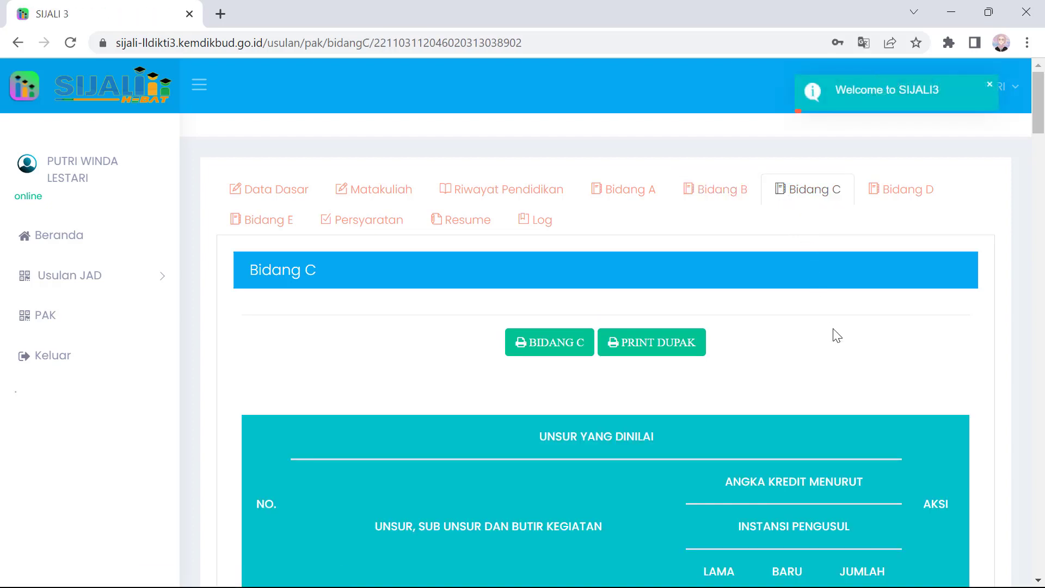
scroll(854, 376, "down", 2)
scroll(854, 374, "down", 10)
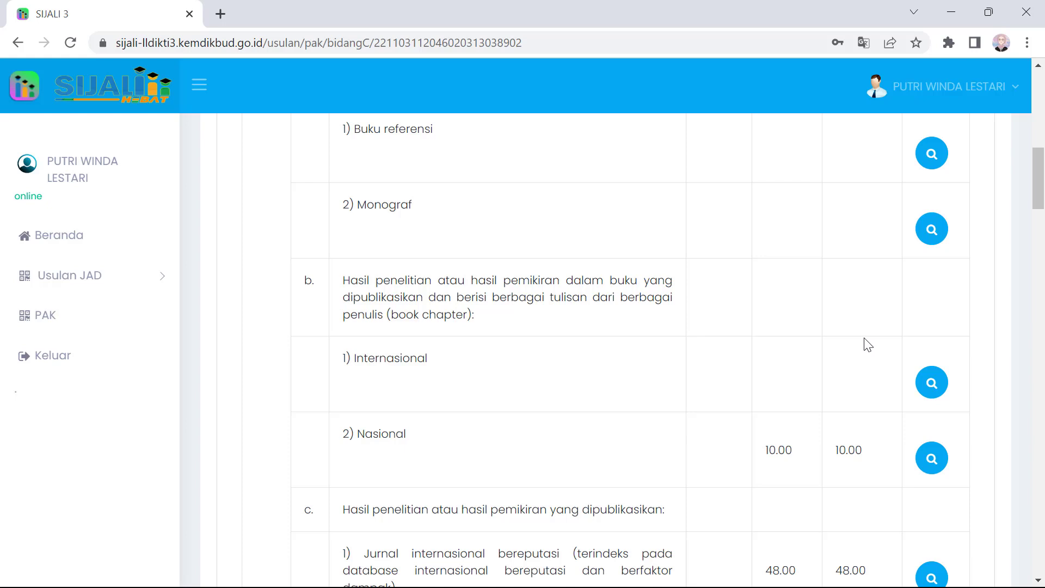
scroll(868, 345, "down", 2)
scroll(868, 345, "down", 2)
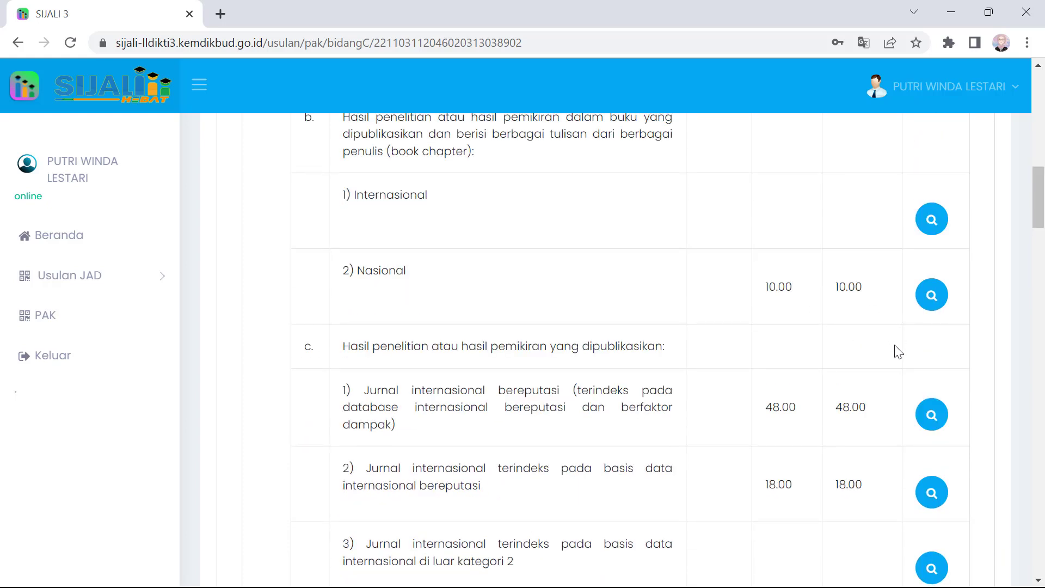
scroll(898, 352, "down", 2)
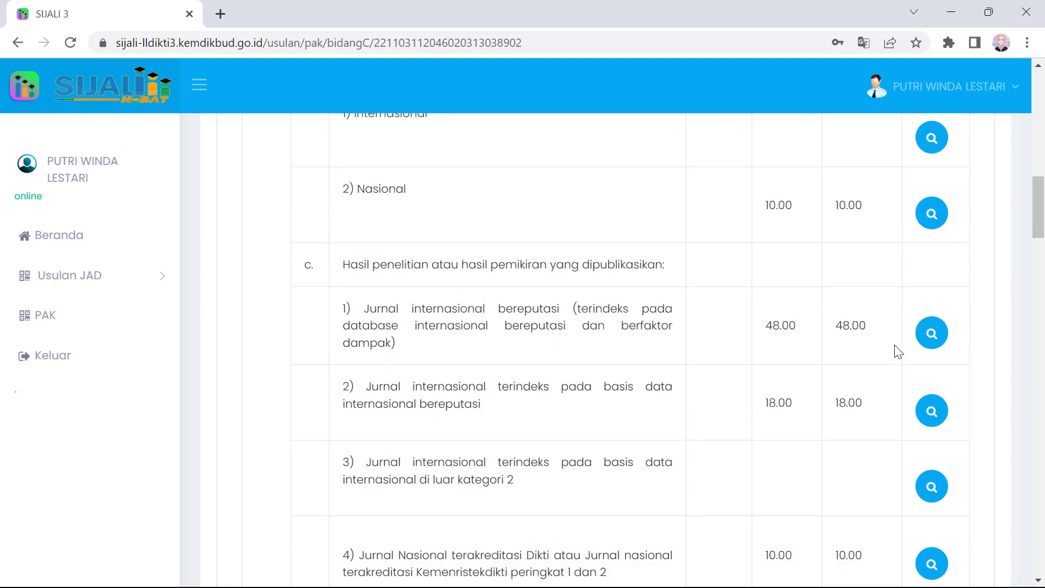
left_click(931, 333)
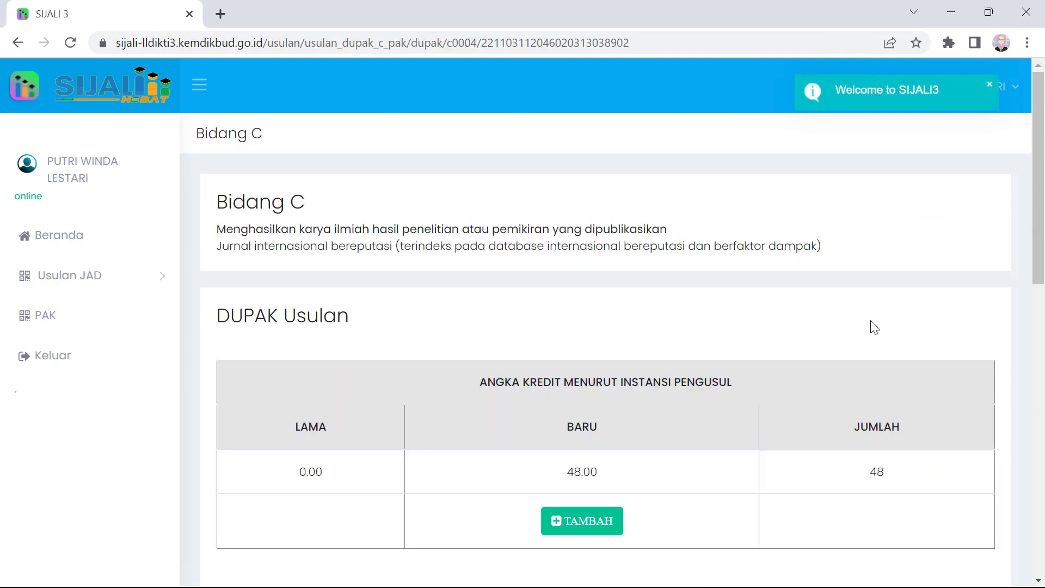
scroll(875, 327, "down", 3)
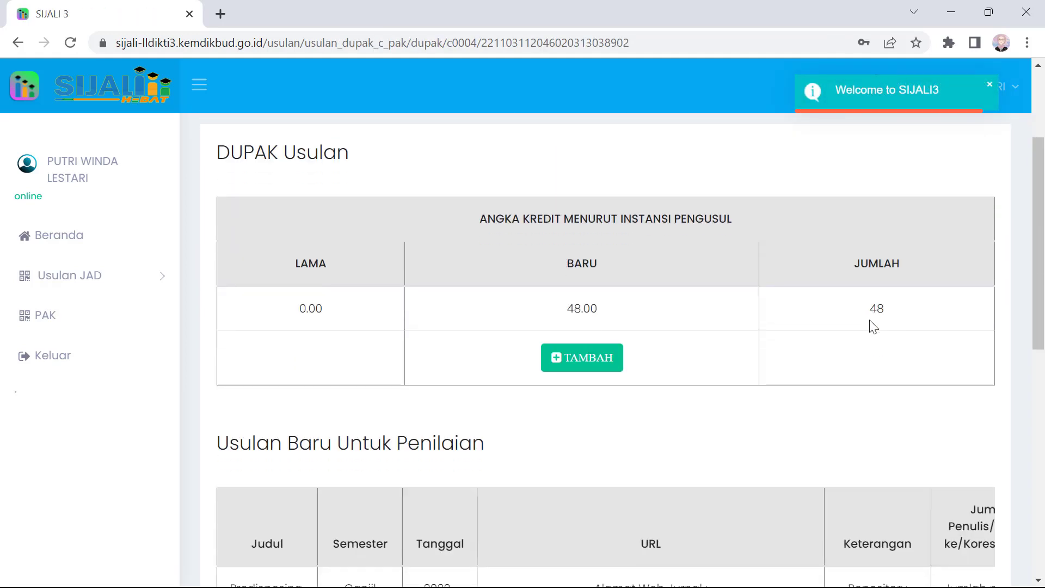
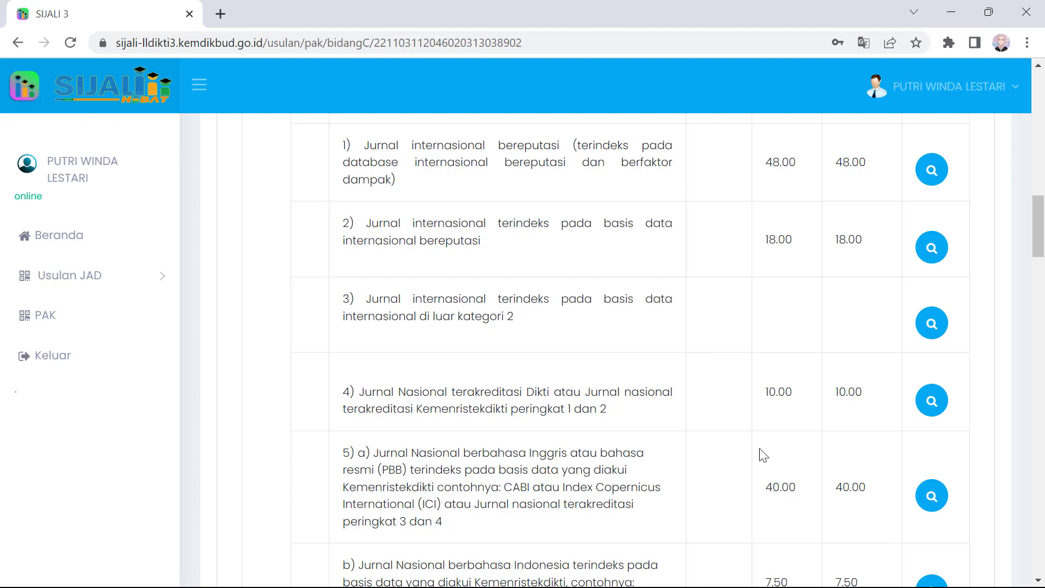
Examine the remaining Bidang C categories, from national journals and proceedings to registered intellectual property and unpatented works.
scroll(840, 451, "down", 15)
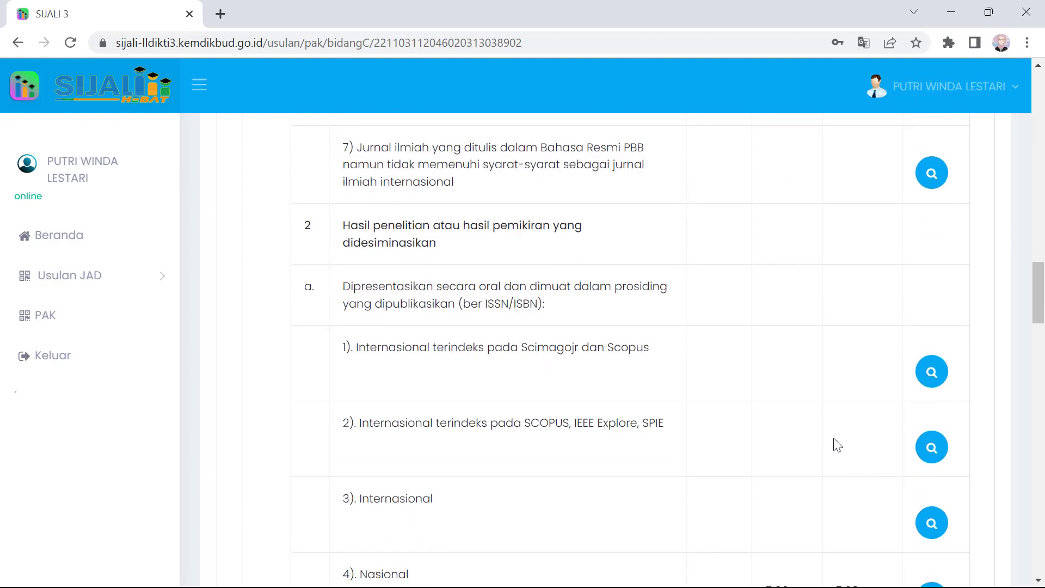
scroll(843, 445, "down", 5)
scroll(853, 447, "down", 8)
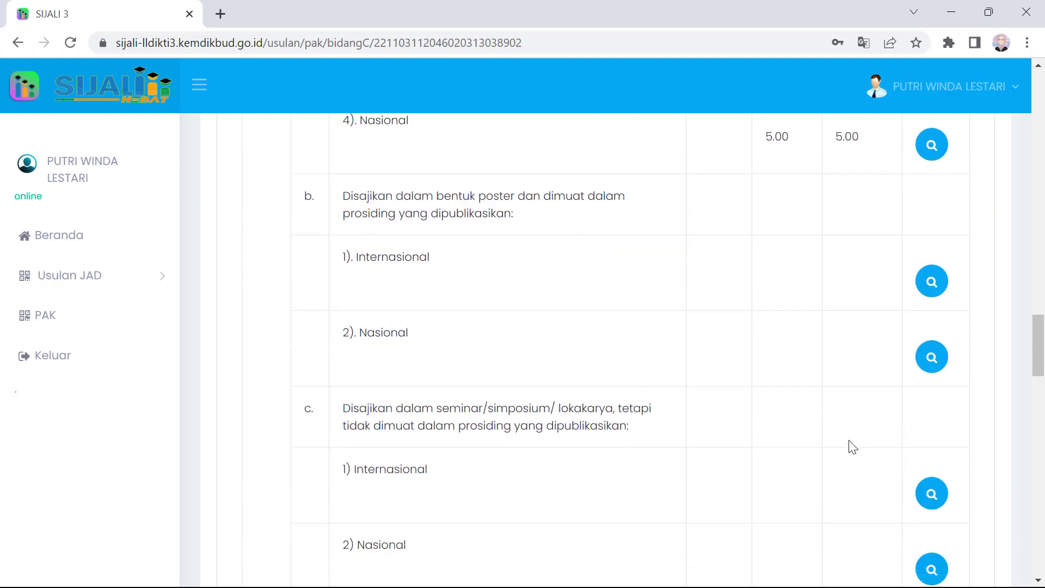
scroll(853, 446, "down", 6)
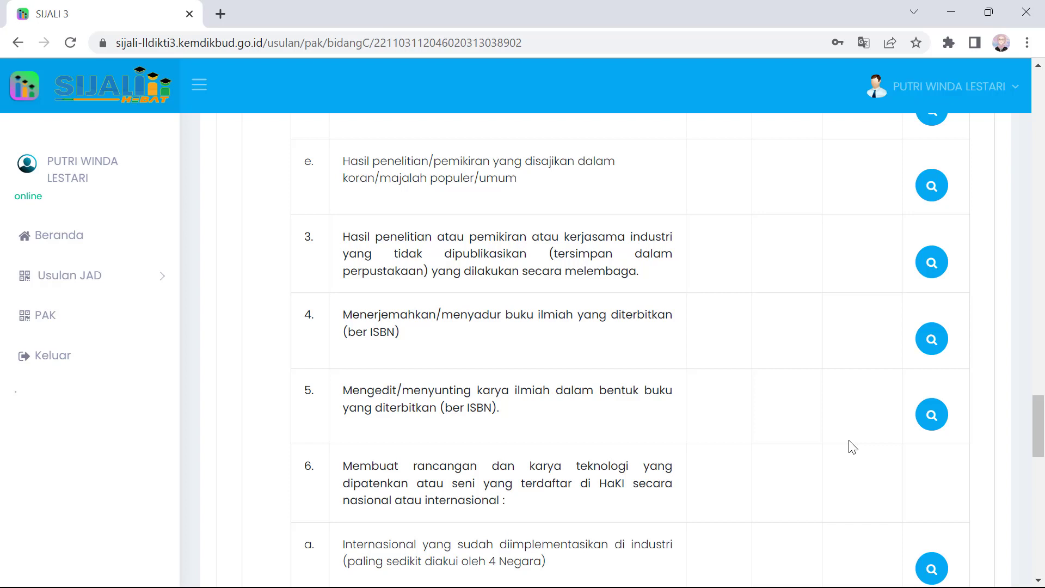
scroll(853, 447, "down", 9)
scroll(849, 442, "down", 5)
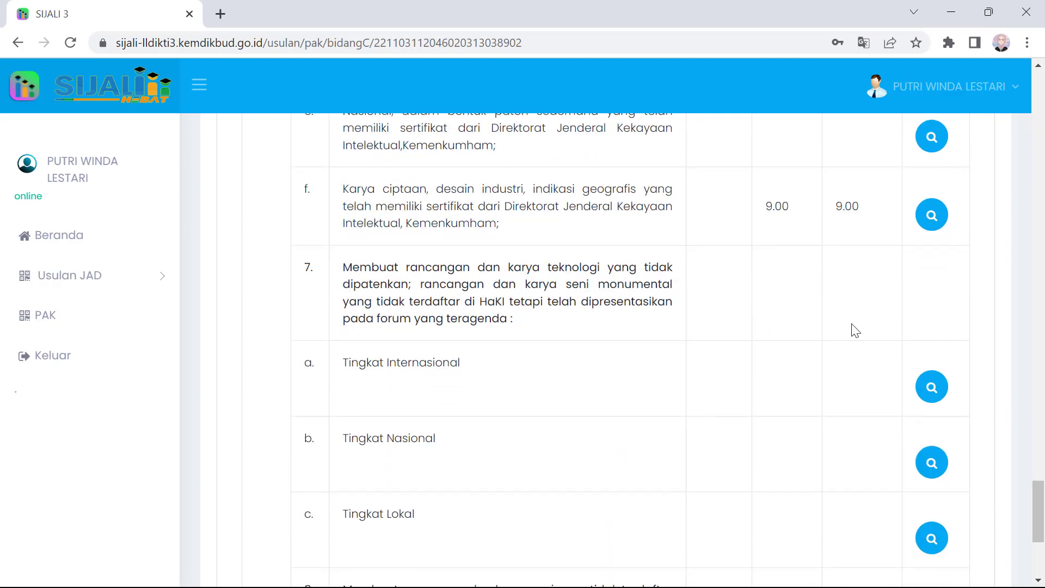
scroll(866, 335, "down", 5)
left_click_drag(1043, 499, 941, 99)
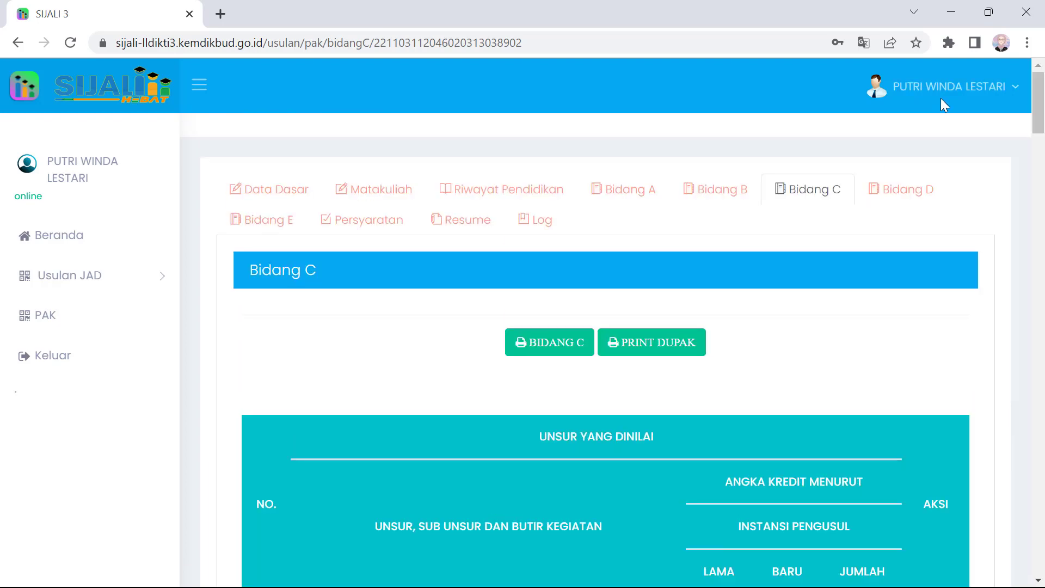
Switch to Bidang D and open the details of Melaksanakan pengembangan hasil pendidikan dan penelitian.
left_click(903, 185)
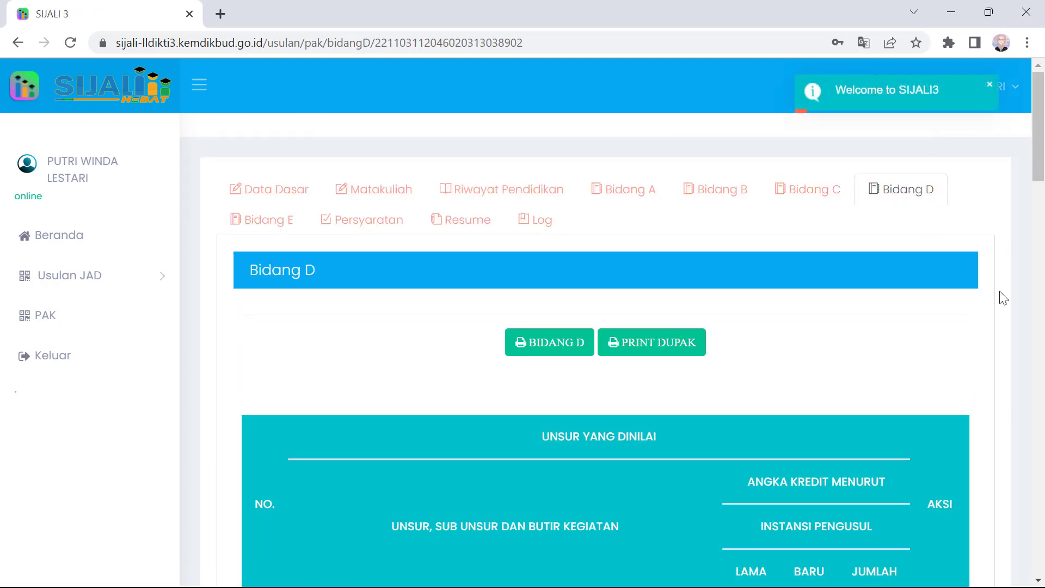
scroll(1014, 270, "down", 7)
scroll(1015, 272, "down", 3)
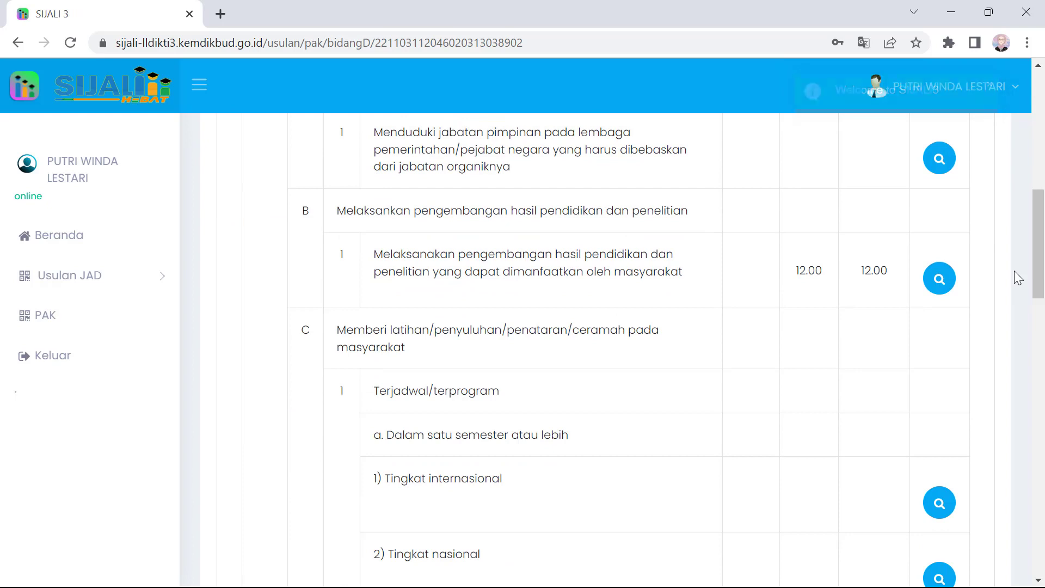
scroll(1014, 271, "down", 2)
left_click(939, 200)
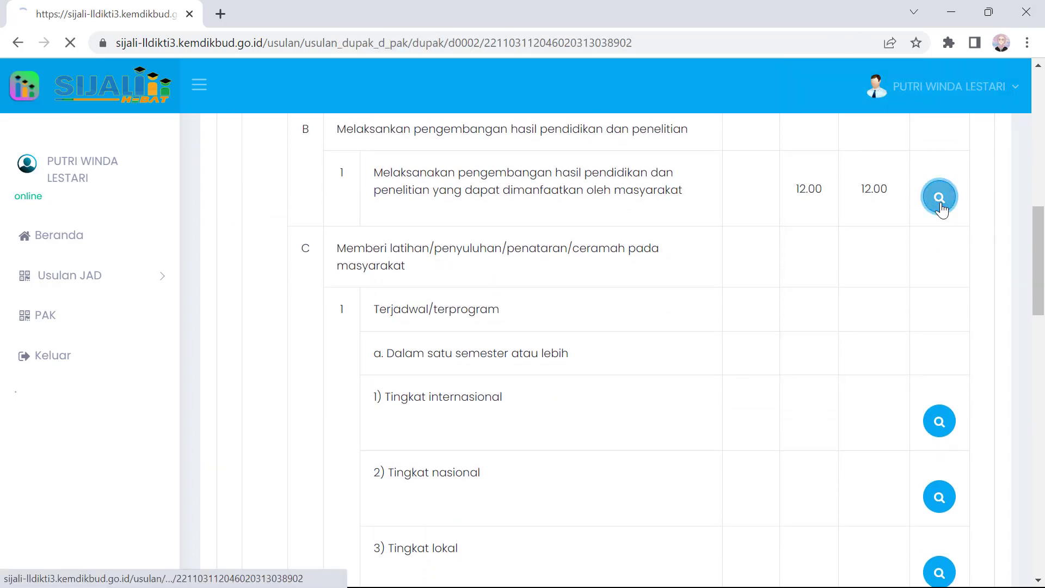
Review the proposed community development activities with their semesters, dates, credits and supporting files, and return to the Bidang D overview.
scroll(962, 348, "down", 5)
scroll(962, 364, "down", 1)
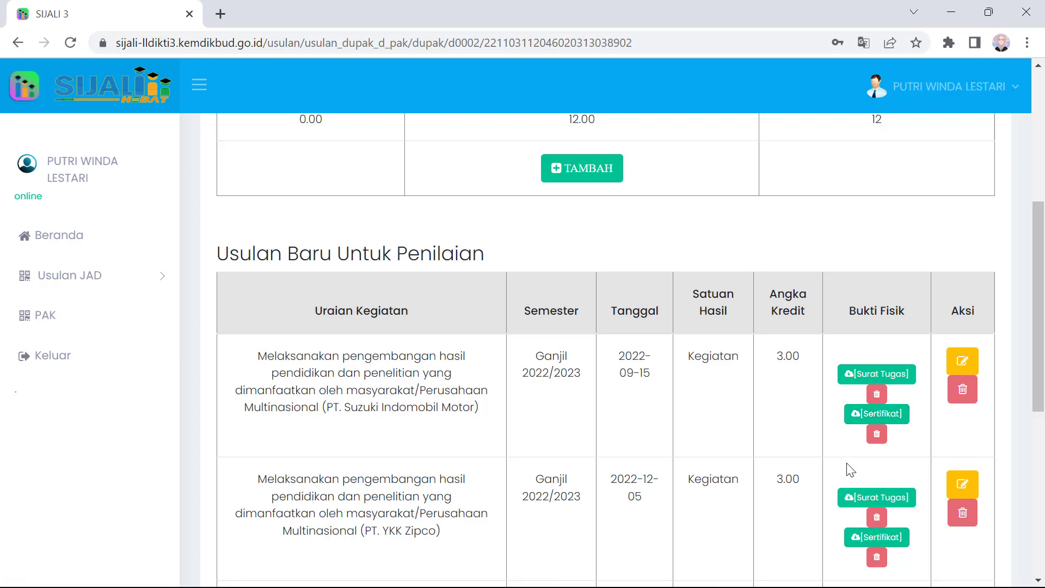
scroll(851, 469, "down", 8)
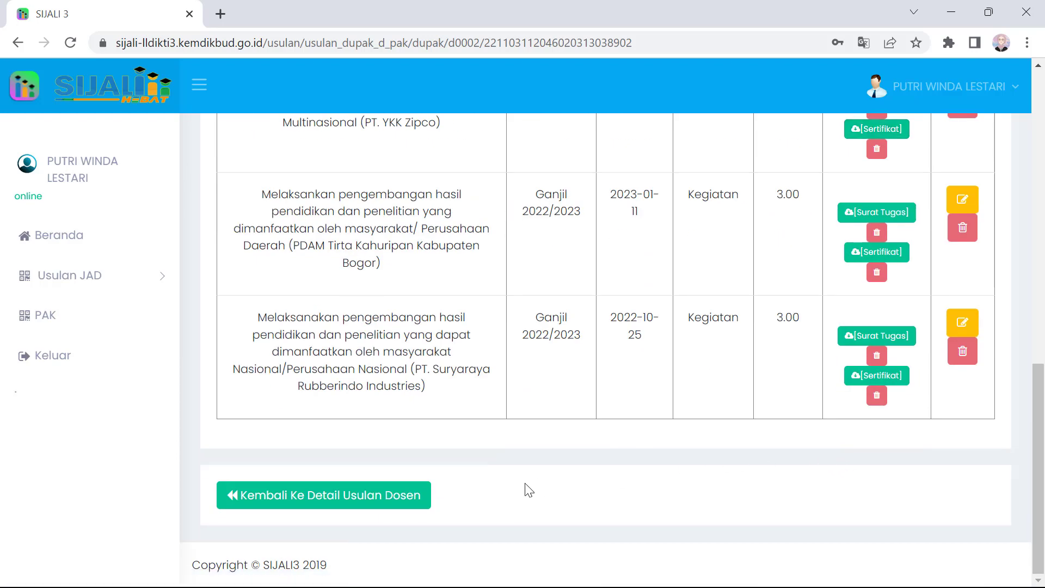
left_click(405, 504)
Examine the other Bidang D activities, from community training by level and duration to published community service results and journal management.
scroll(848, 436, "down", 10)
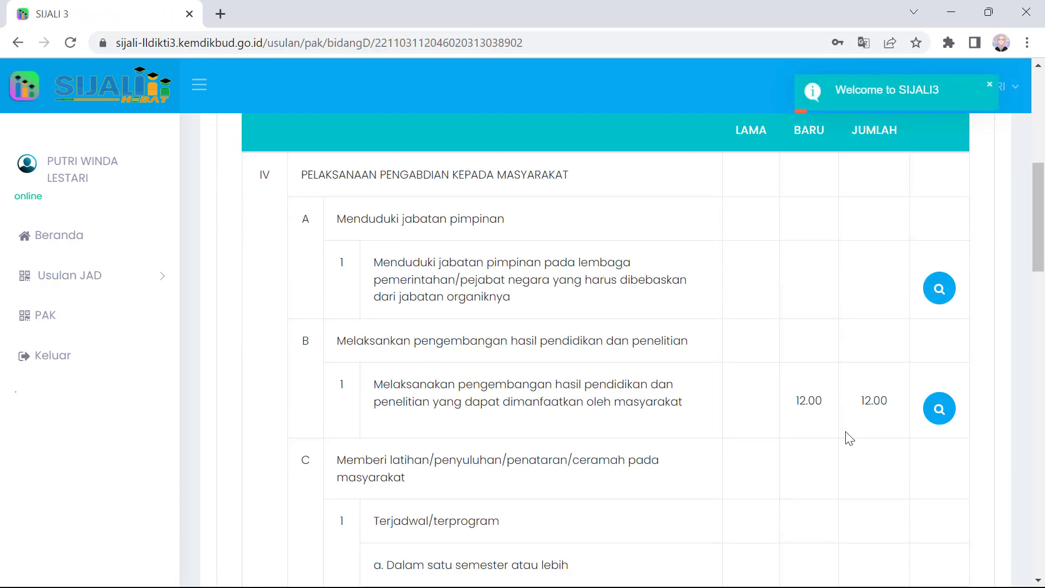
scroll(851, 438, "down", 11)
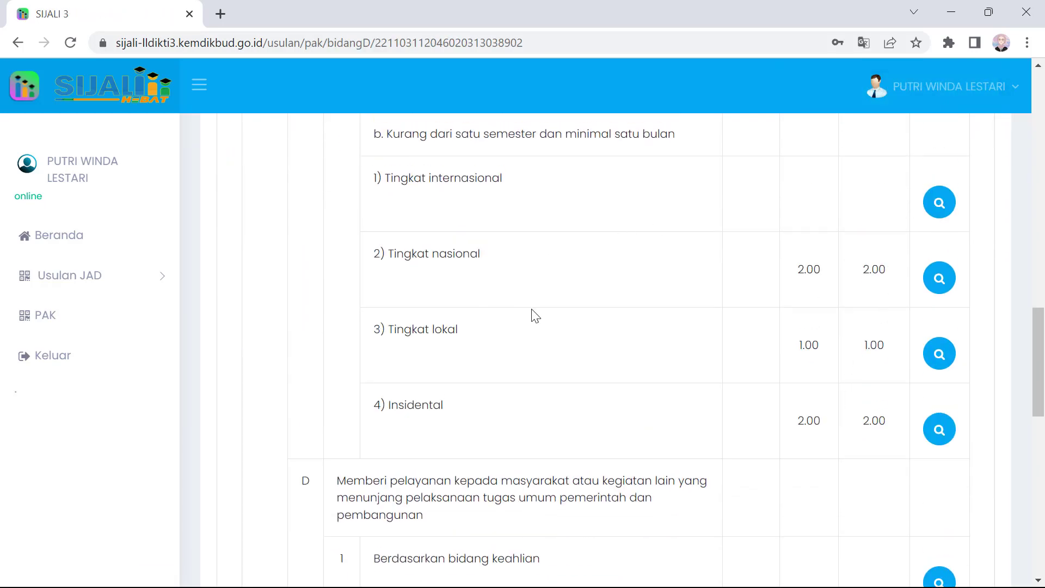
scroll(532, 310, "up", 3)
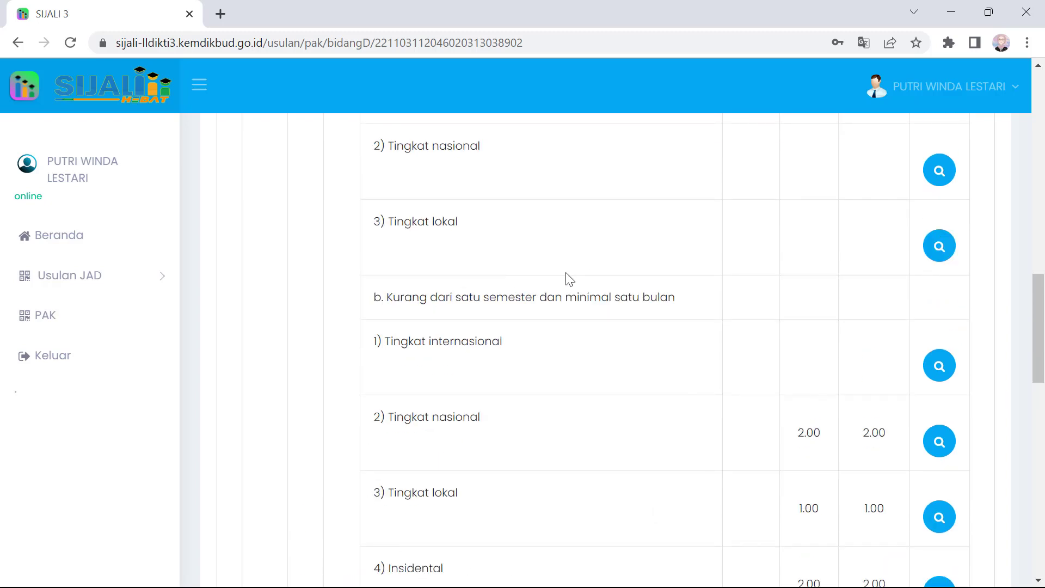
scroll(765, 422, "down", 3)
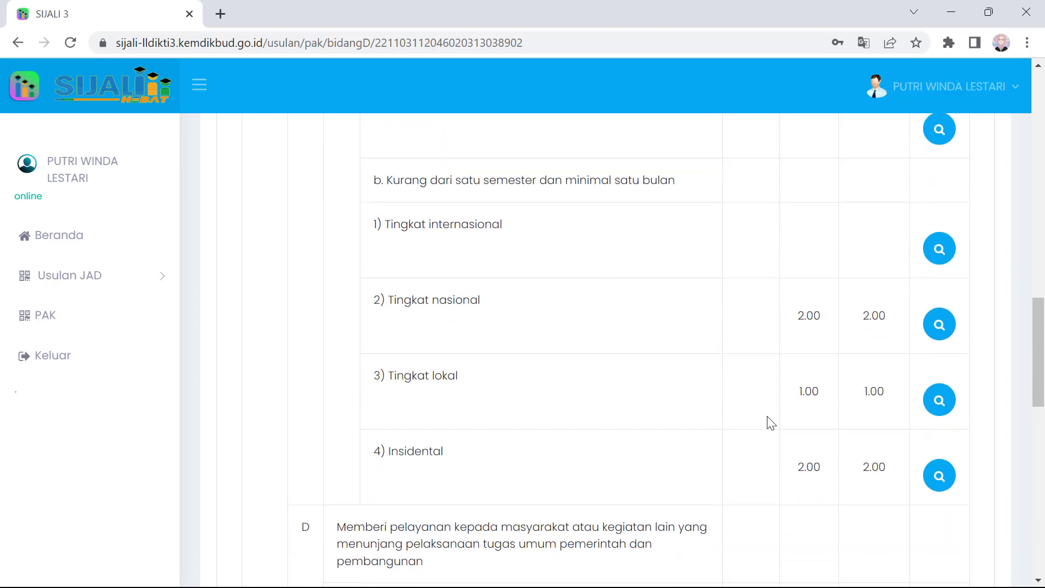
scroll(771, 422, "down", 9)
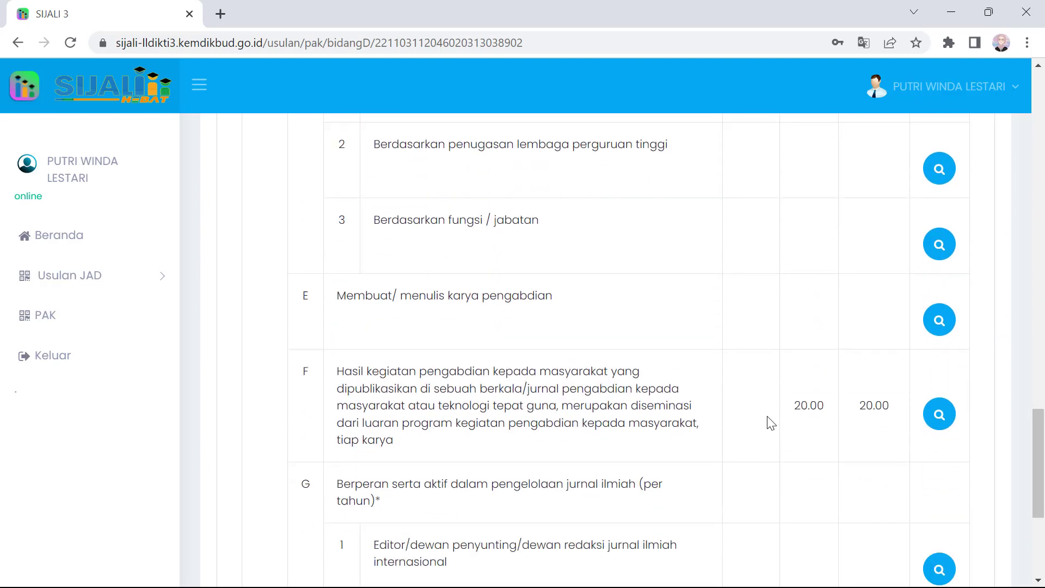
scroll(769, 422, "down", 5)
scroll(768, 422, "up", 3)
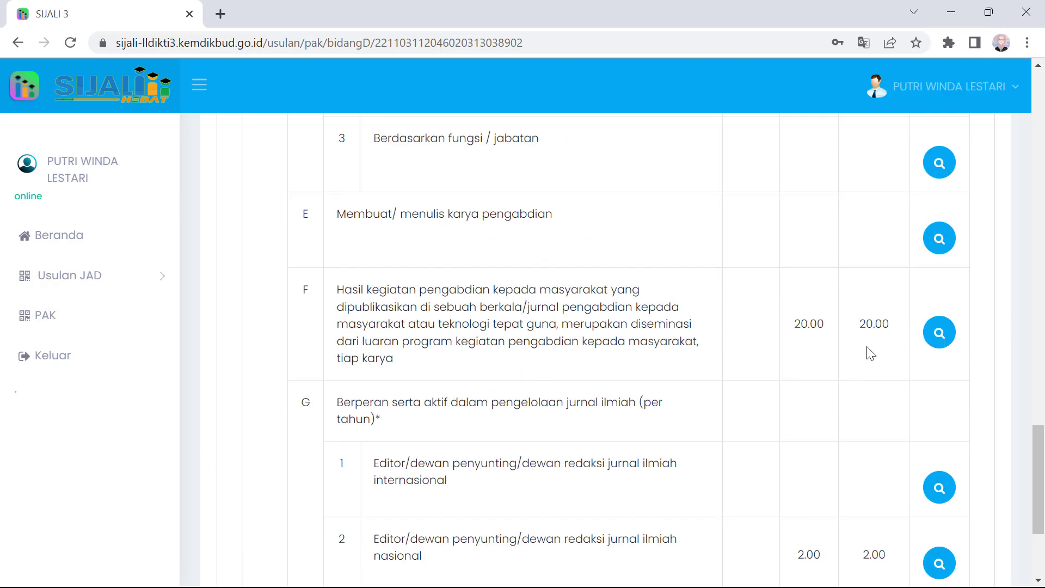
Open the details of published community service results and view the Sertifikat file of the Edukasi Safety Riding article.
left_click(934, 332)
scroll(773, 342, "down", 3)
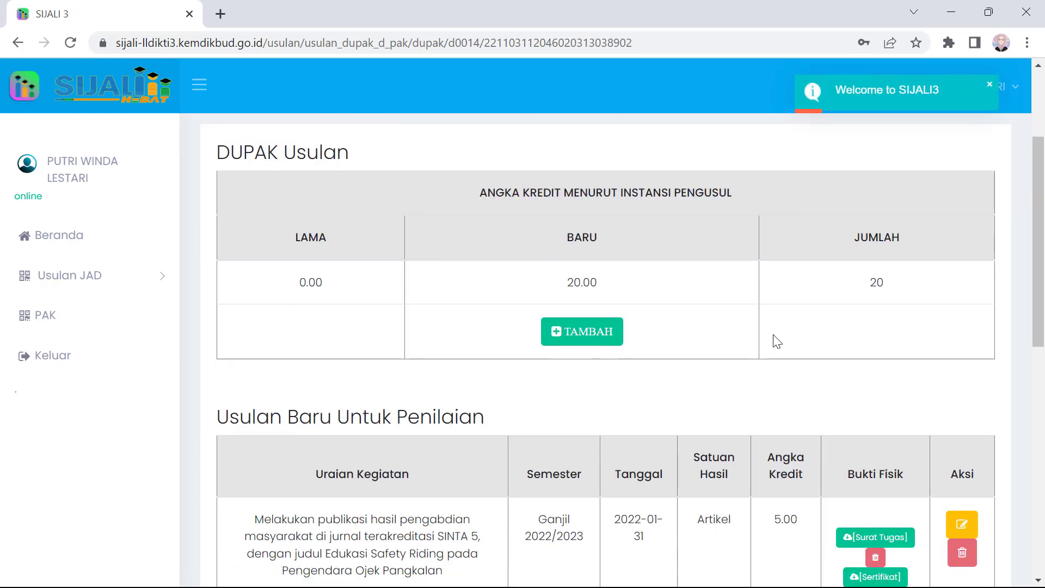
scroll(781, 343, "down", 3)
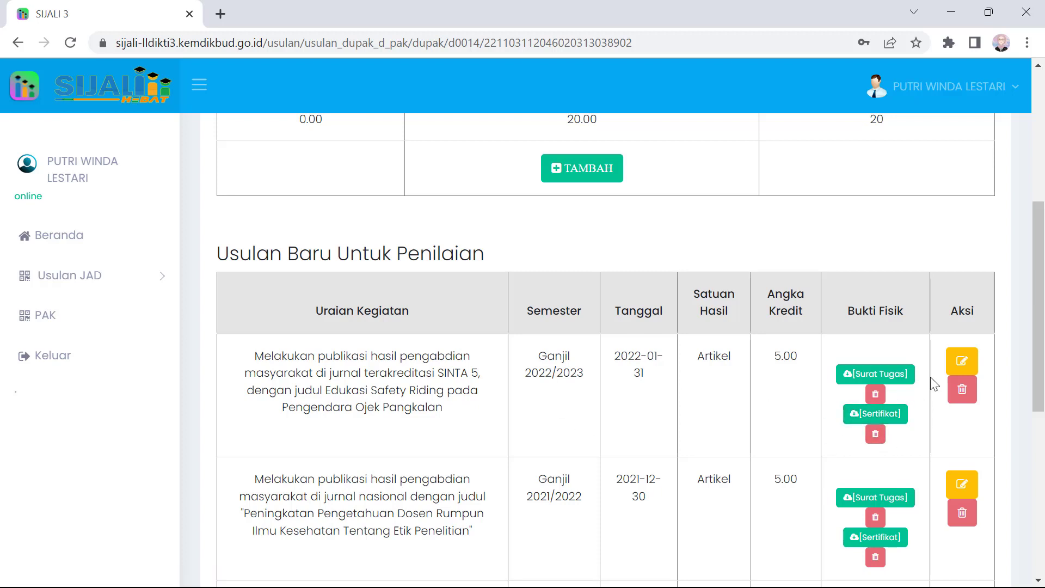
left_click(862, 419)
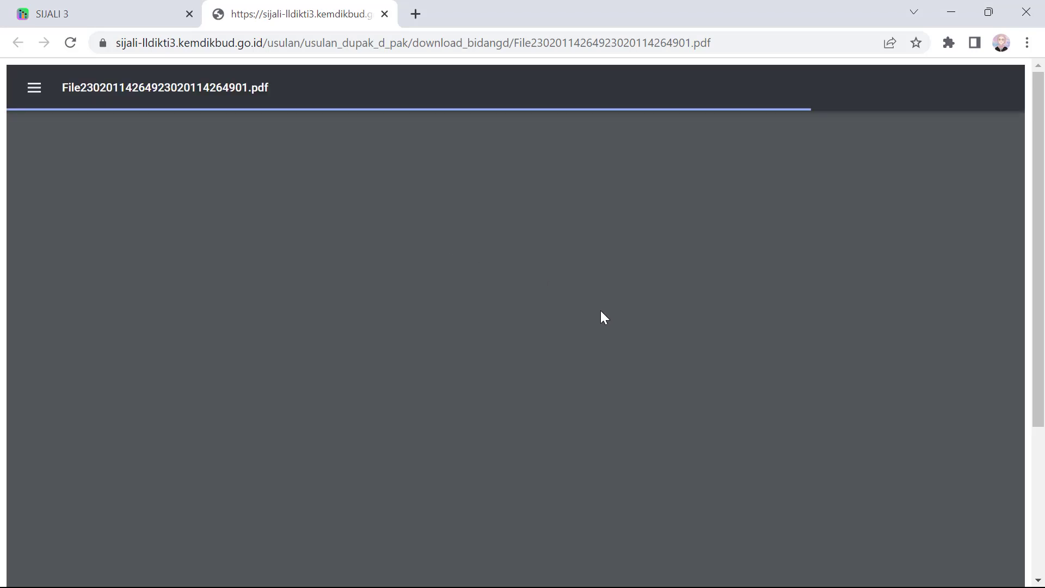
scroll(593, 245, "down", 5)
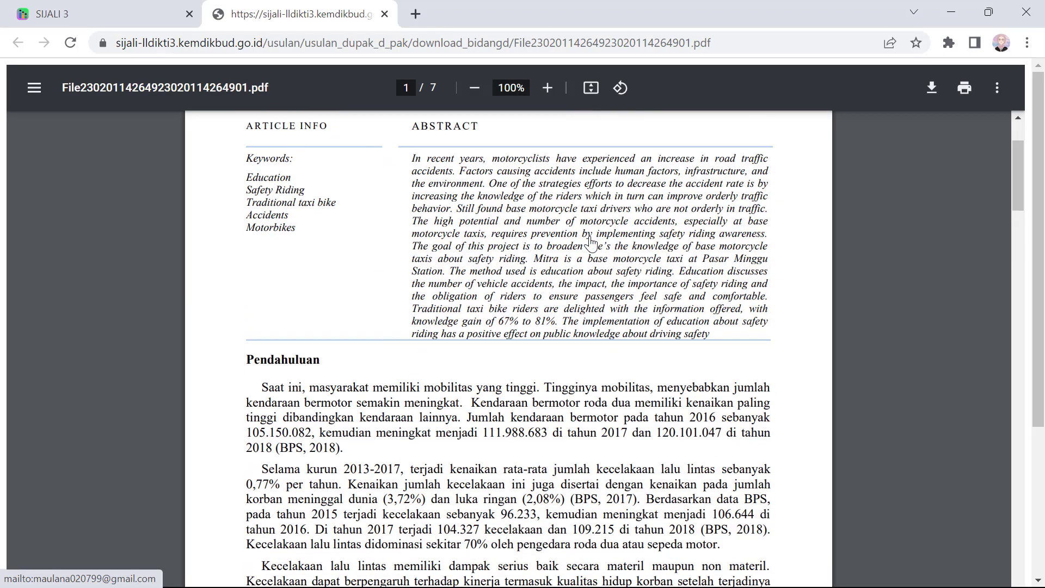
Leave the article file, return to the Bidang D overview and open the details of Editor/dewan penyunting/dewan redaksi jurnal ilmiah nasional.
left_click(51, 12)
scroll(669, 348, "down", 8)
left_click(419, 494)
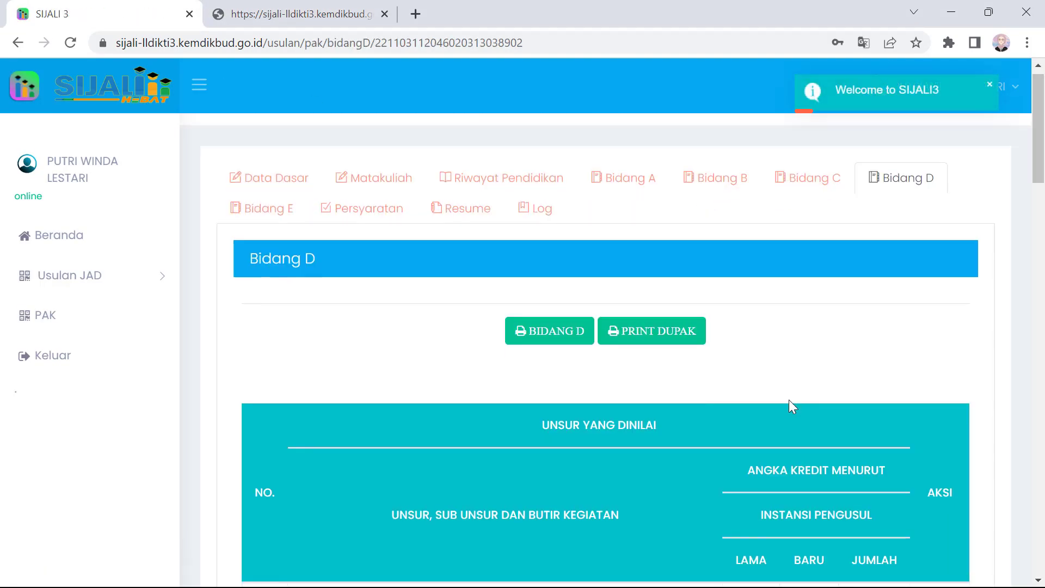
scroll(789, 403, "down", 15)
scroll(789, 401, "down", 15)
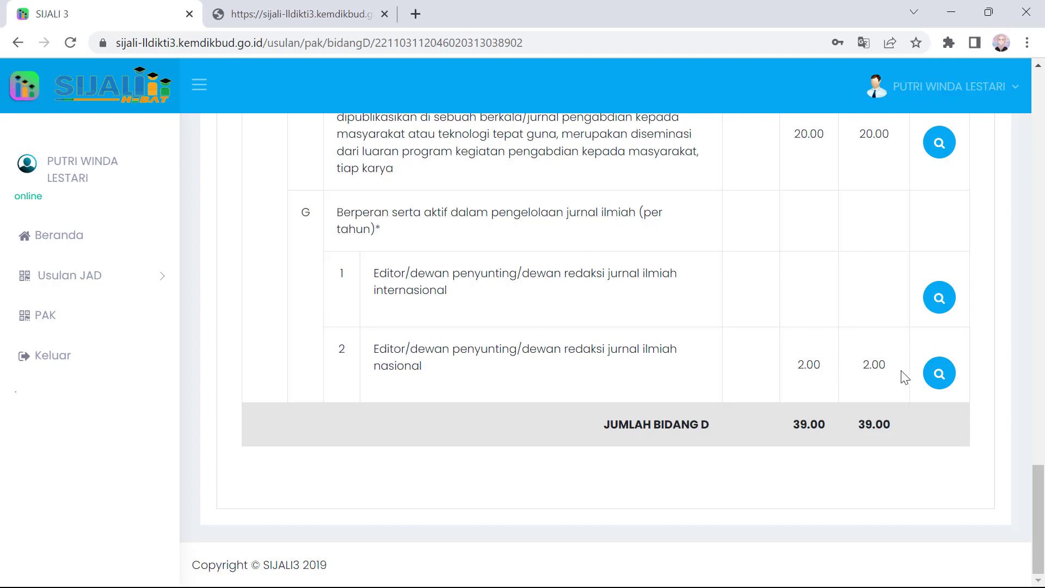
left_click(936, 374)
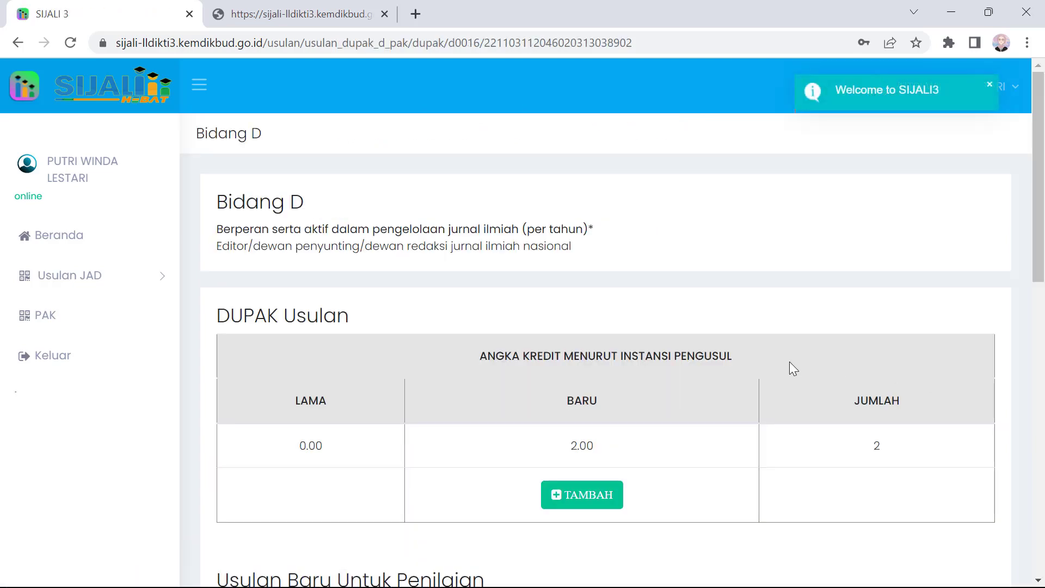
Review the proposed journal editor and reviewer activities with their Surat Tugas and Sertifikat evidence, and return to the Bidang D overview.
scroll(789, 361, "down", 6)
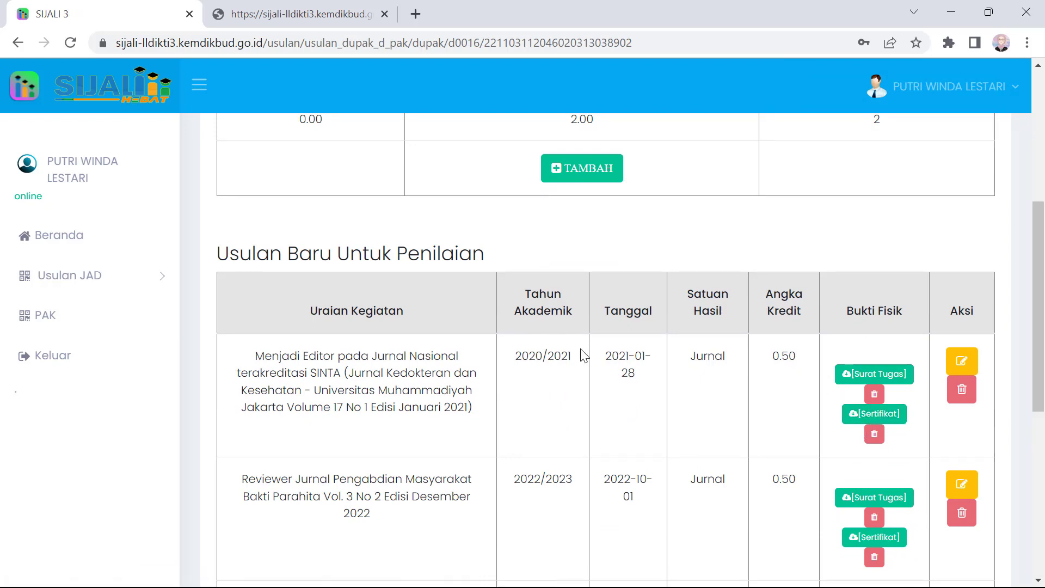
scroll(643, 440, "down", 8)
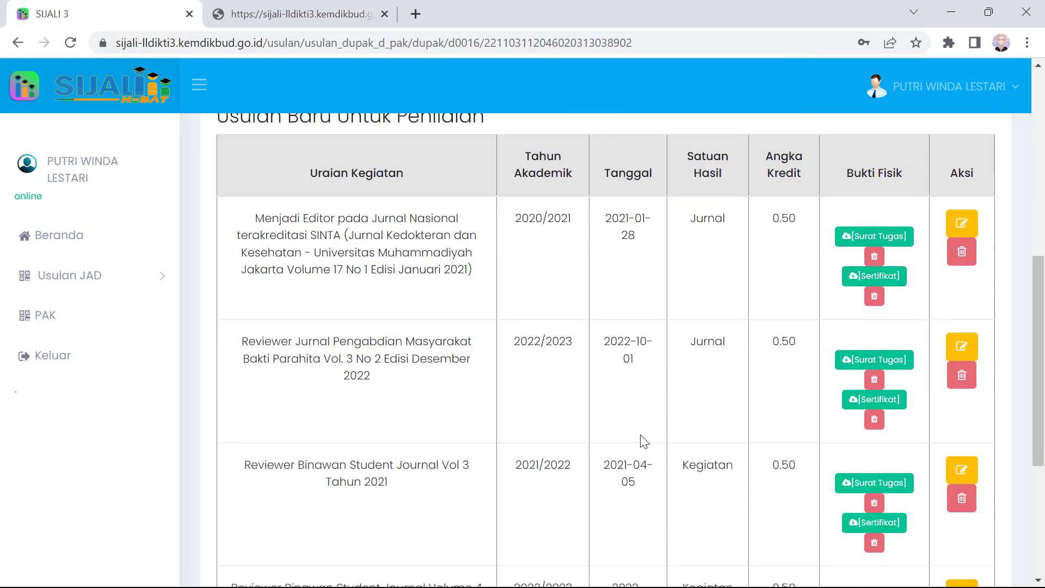
left_click(387, 502)
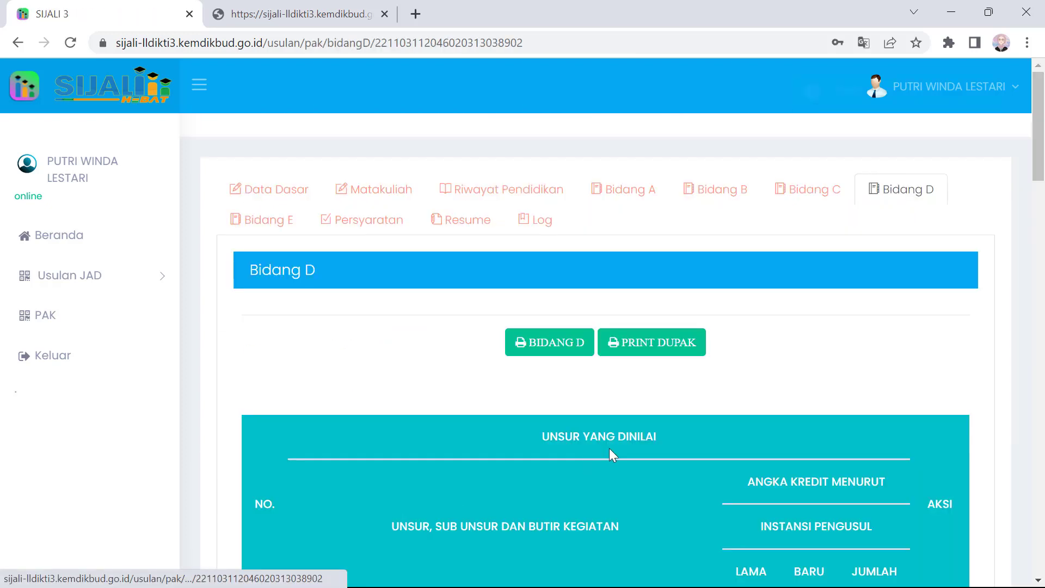
Switch to Bidang E and open the details of Sebagai anggota under university committee membership.
left_click(254, 229)
scroll(904, 343, "down", 8)
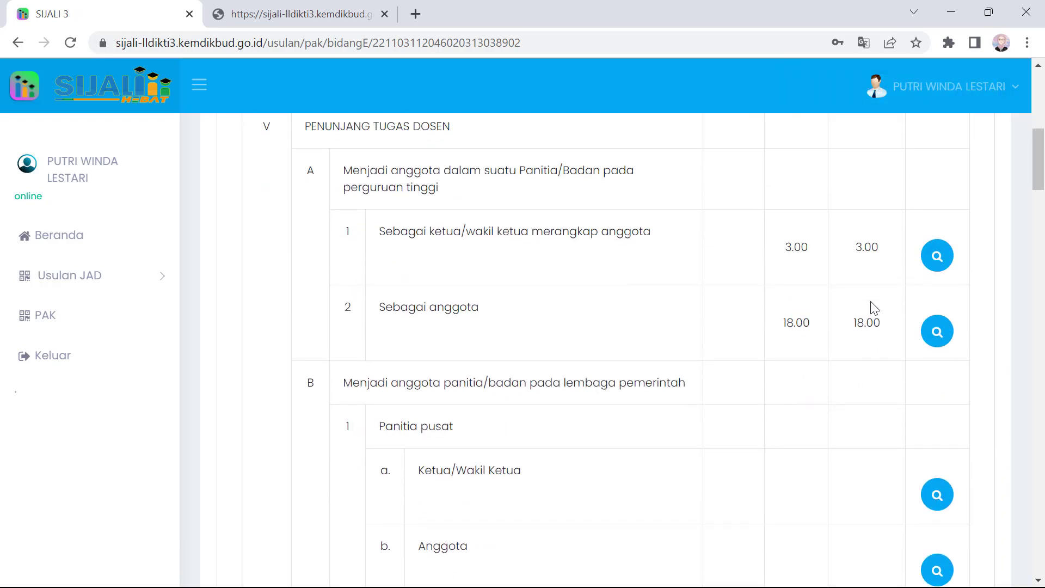
scroll(877, 309, "down", 1)
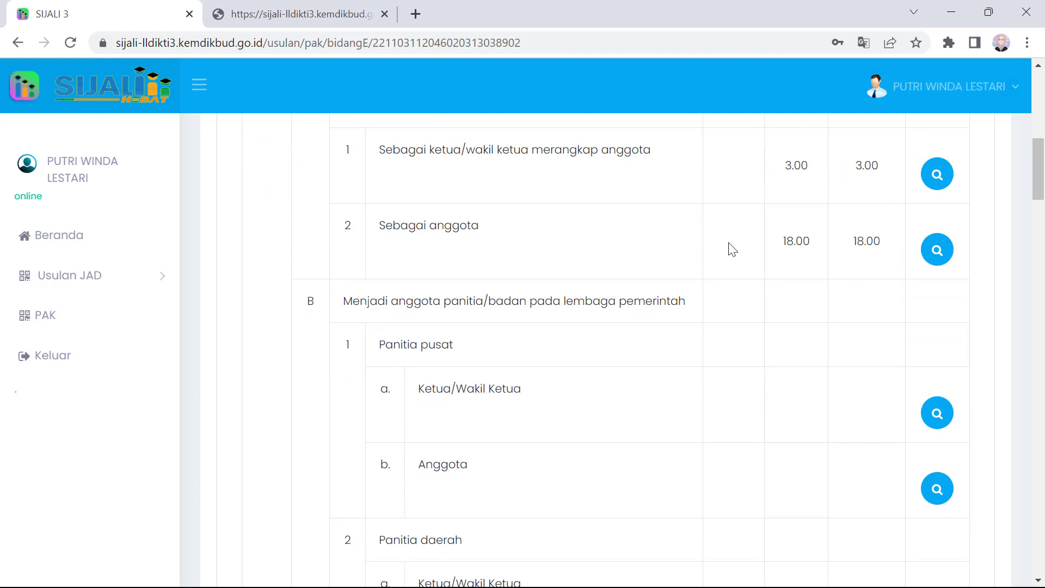
left_click(946, 250)
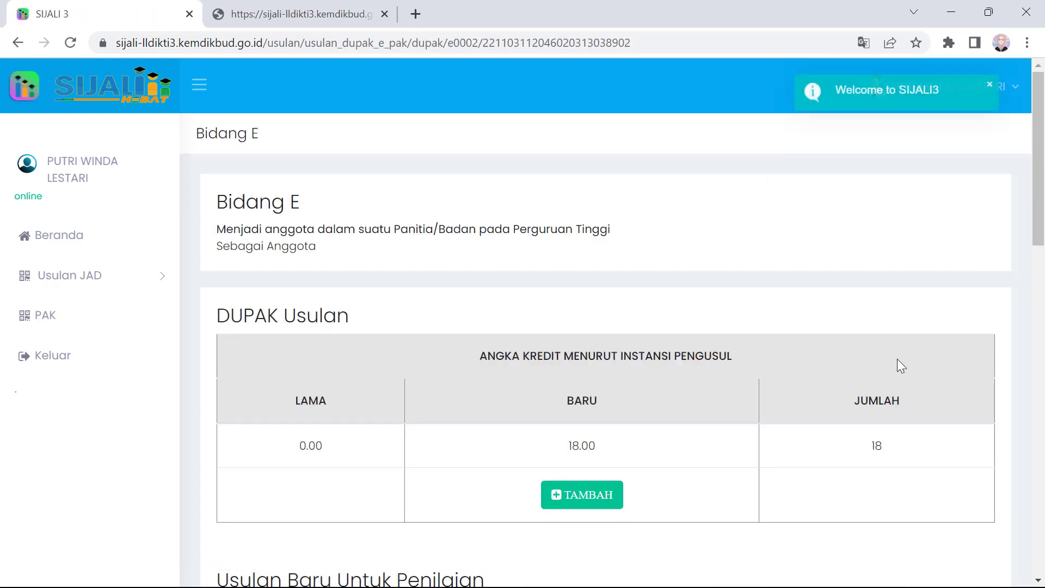
Review the proposed university committee activities with their dates, credits and PDF evidence, and return to the Bidang E overview.
scroll(897, 359, "down", 6)
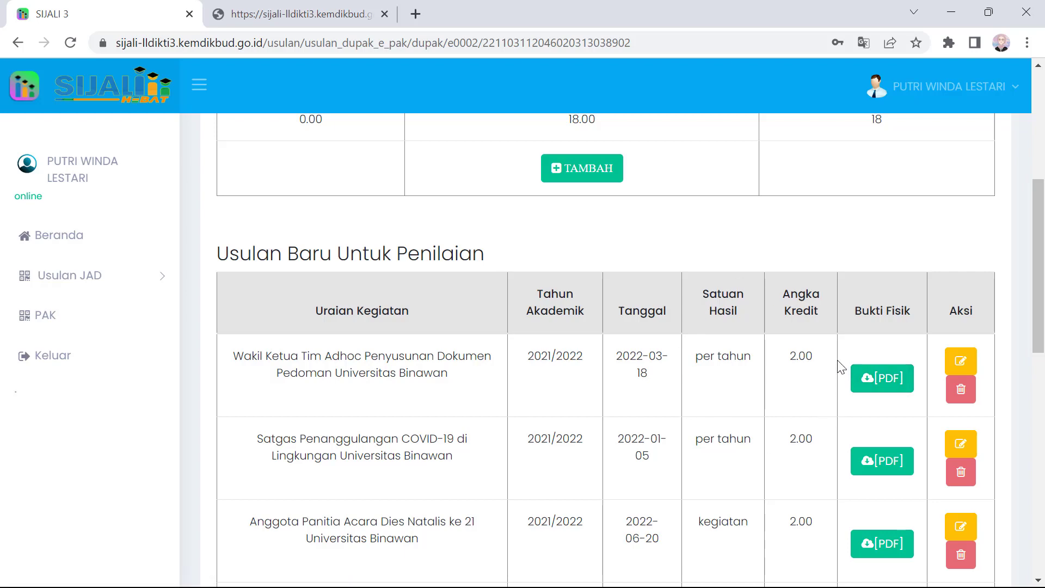
scroll(841, 368, "down", 12)
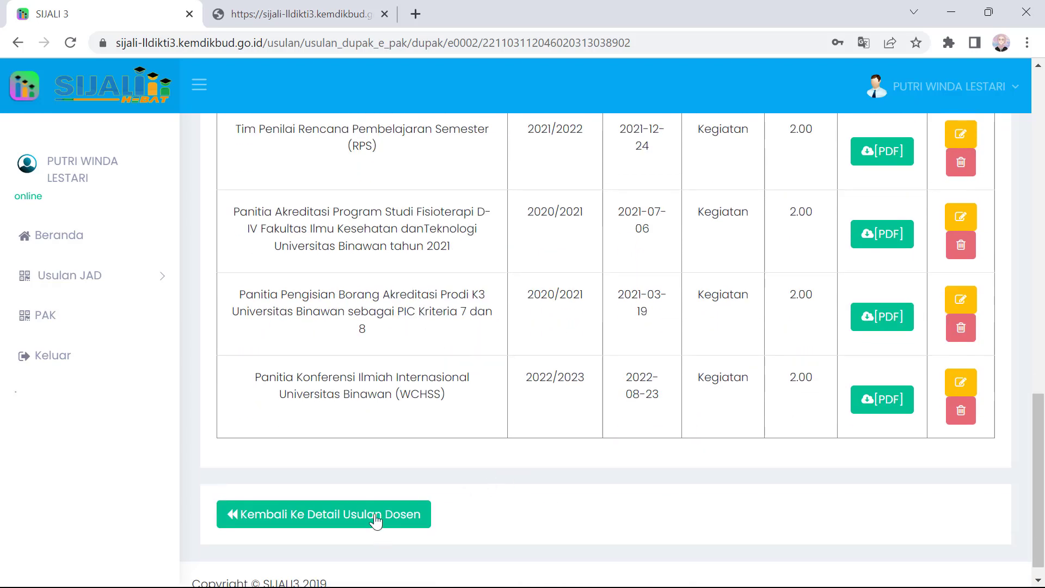
left_click(377, 522)
Look through government committee and professional organisation membership in Bidang E, and open the details of Anggota at Tingkat nasional.
scroll(844, 375, "down", 15)
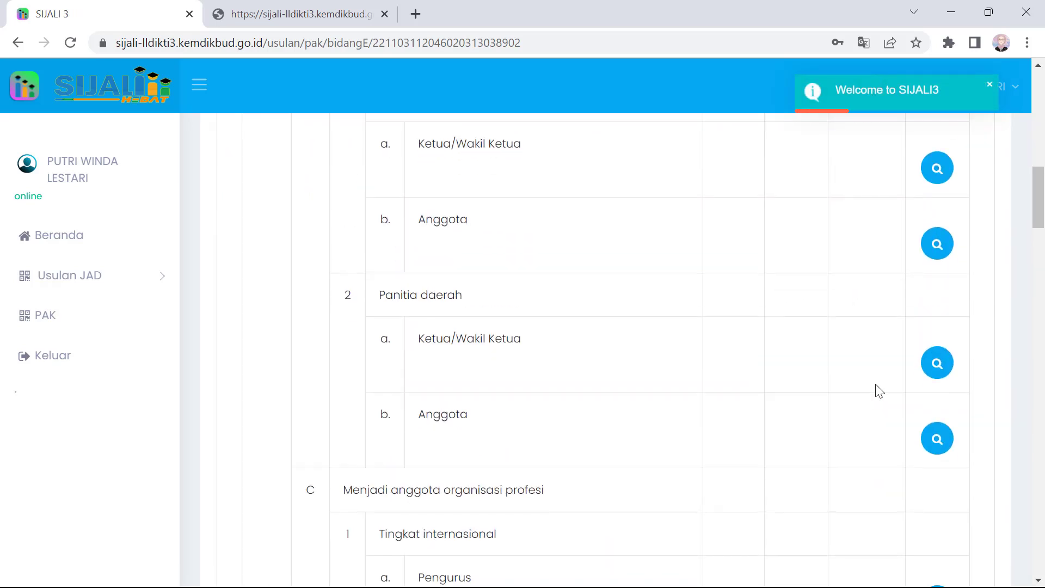
scroll(878, 391, "down", 5)
scroll(878, 391, "up", 8)
scroll(878, 391, "up", 4)
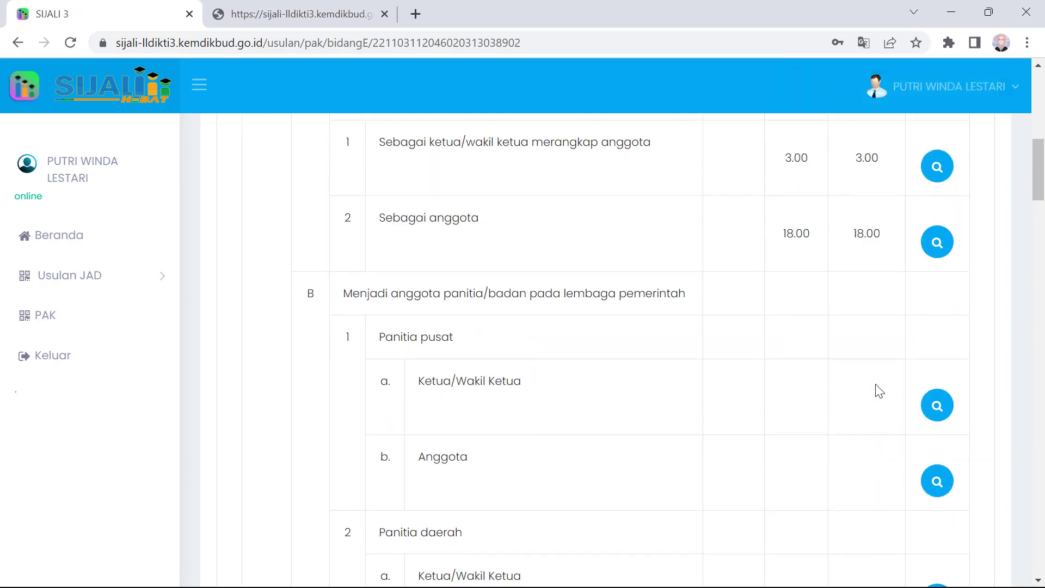
scroll(878, 391, "down", 4)
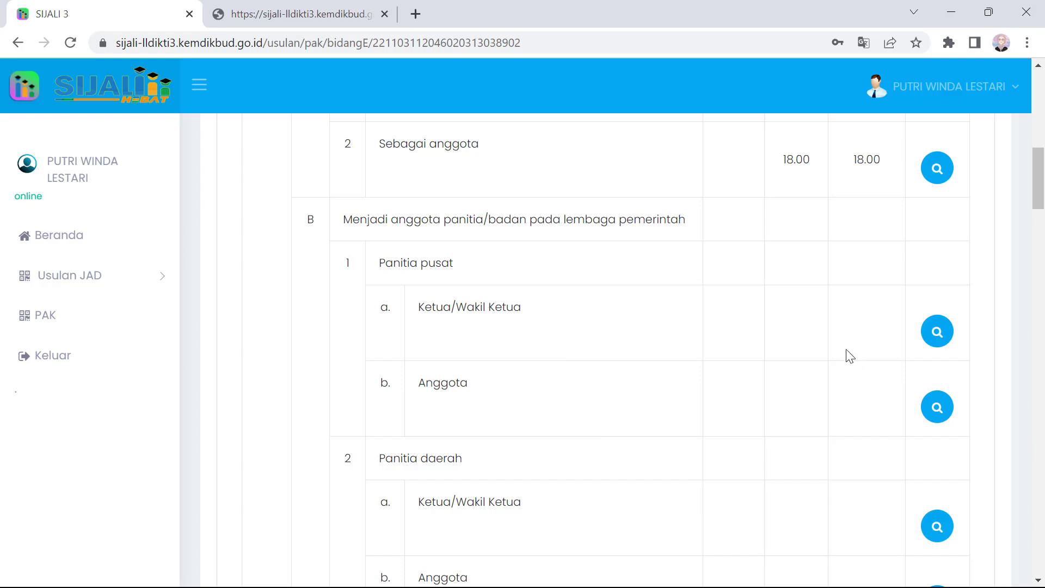
scroll(855, 363, "down", 7)
scroll(843, 351, "down", 2)
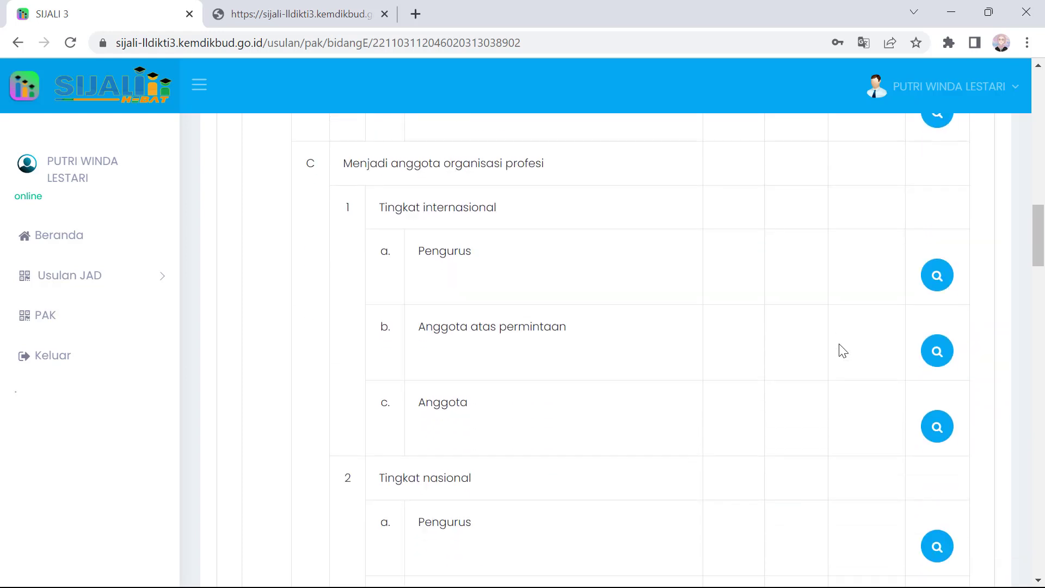
scroll(842, 351, "down", 4)
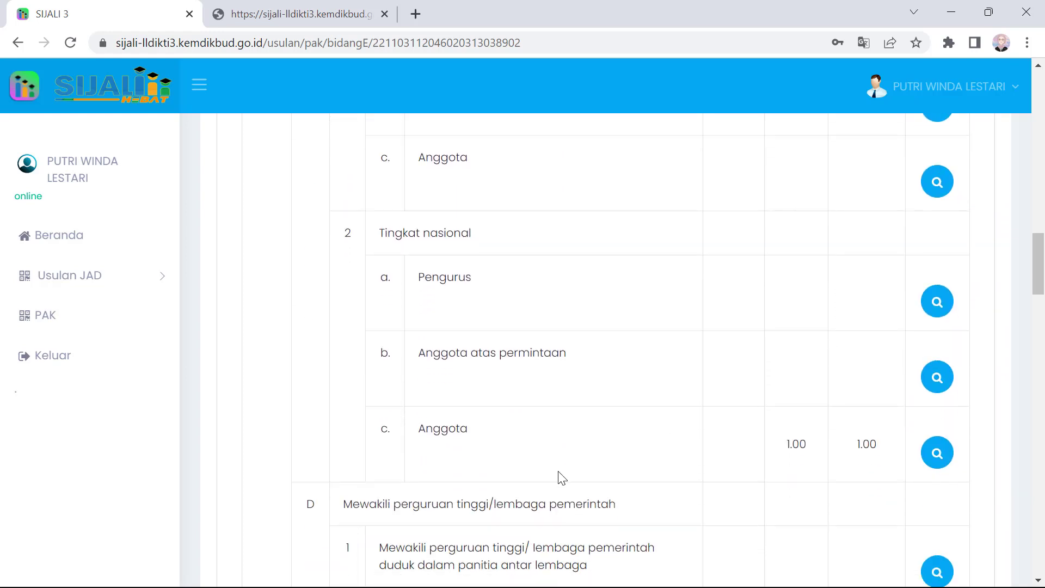
left_click(935, 462)
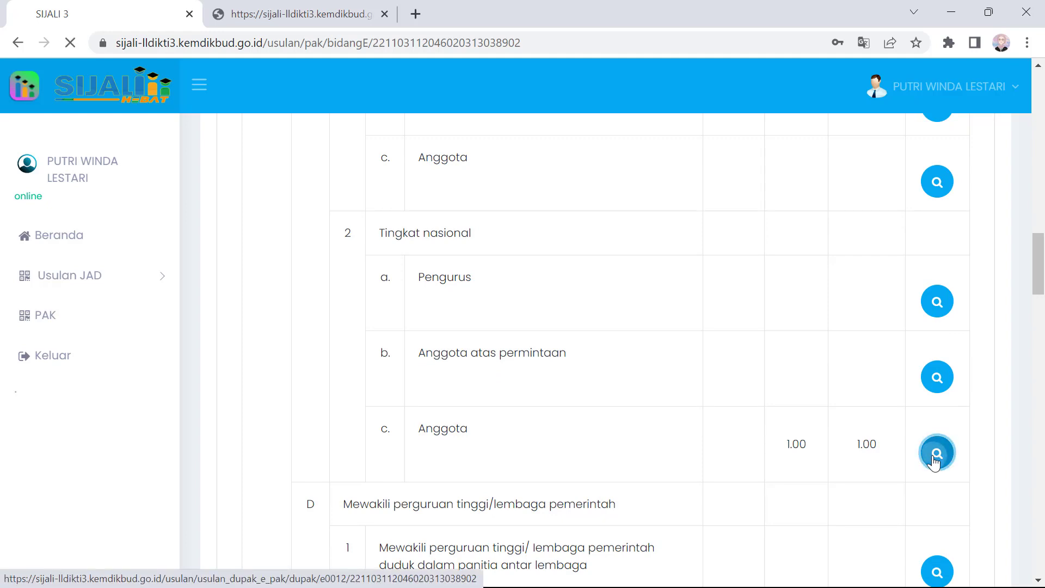
Review the proposed national professional organisation memberships with their semesters, credits and PDF evidence, and return to the Bidang E overview.
scroll(934, 463, "down", 5)
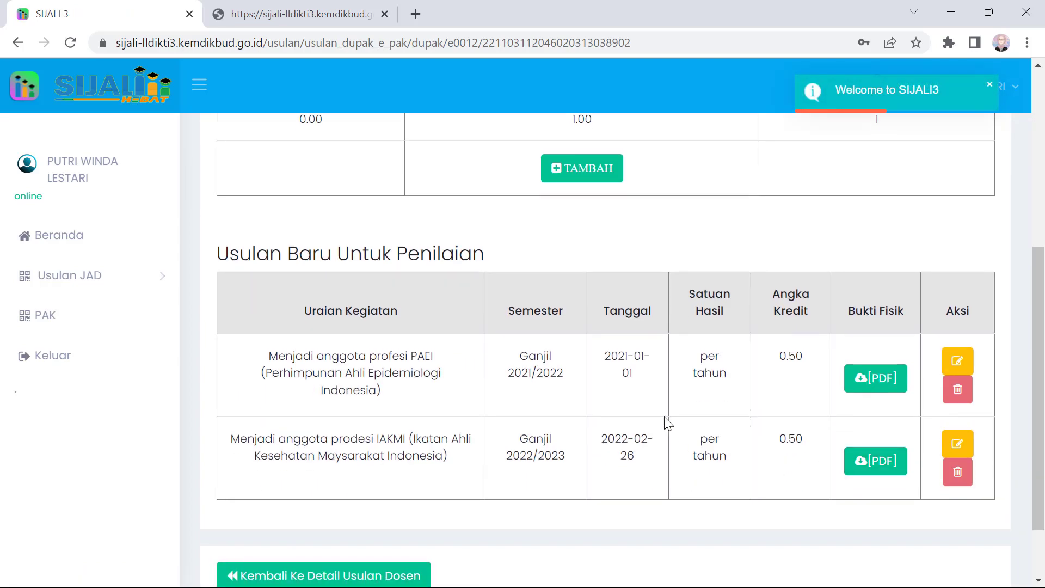
scroll(658, 411, "up", 5)
scroll(568, 378, "down", 8)
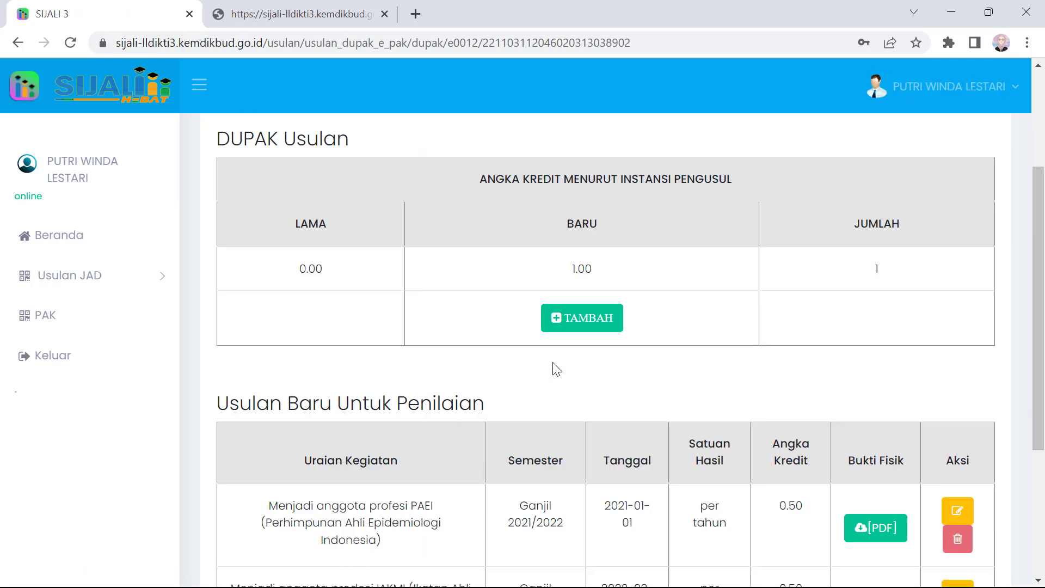
left_click(390, 504)
Examine the remaining Bidang E activities, from awards, school textbooks and sports achievements to assessment team membership, assessor roles and the Bidang E total.
scroll(901, 425, "down", 20)
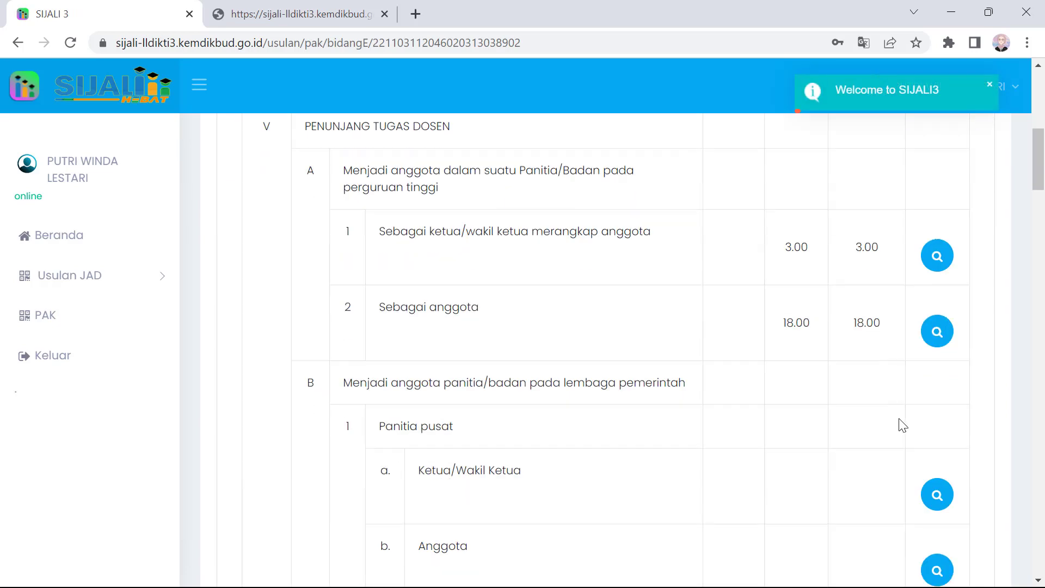
scroll(902, 424, "down", 20)
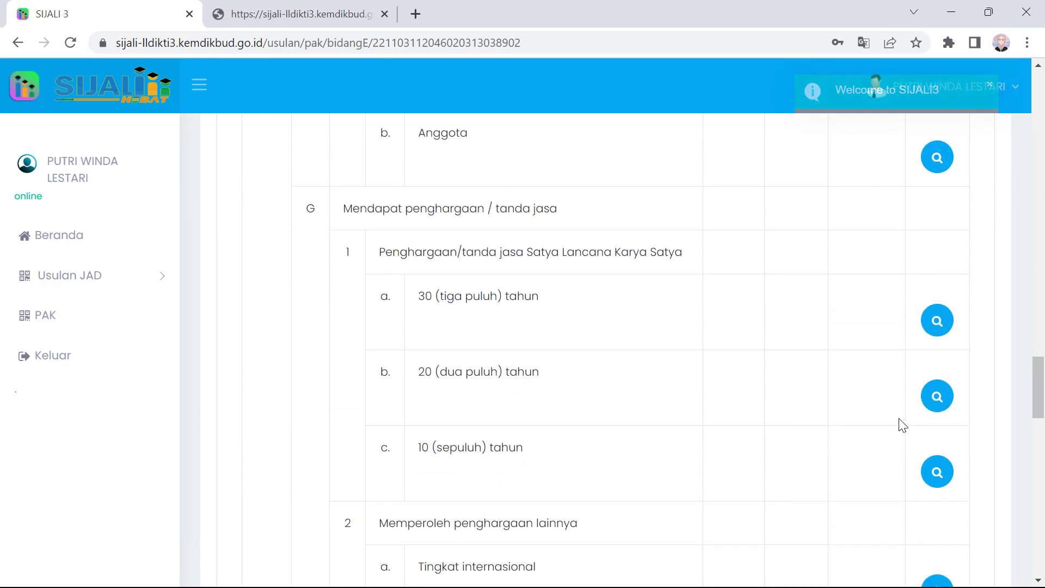
scroll(893, 417, "up", 3)
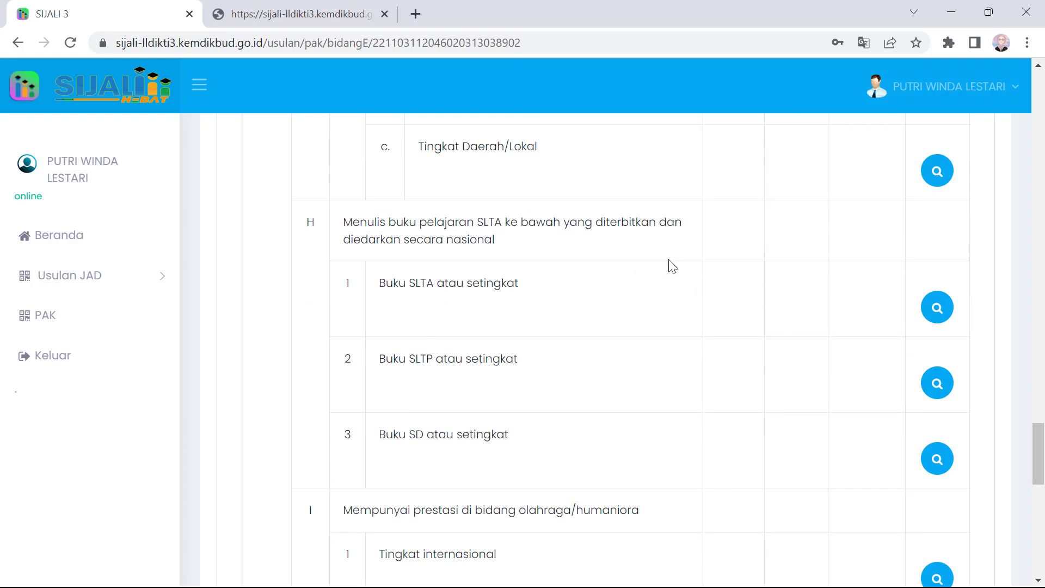
scroll(871, 367, "down", 6)
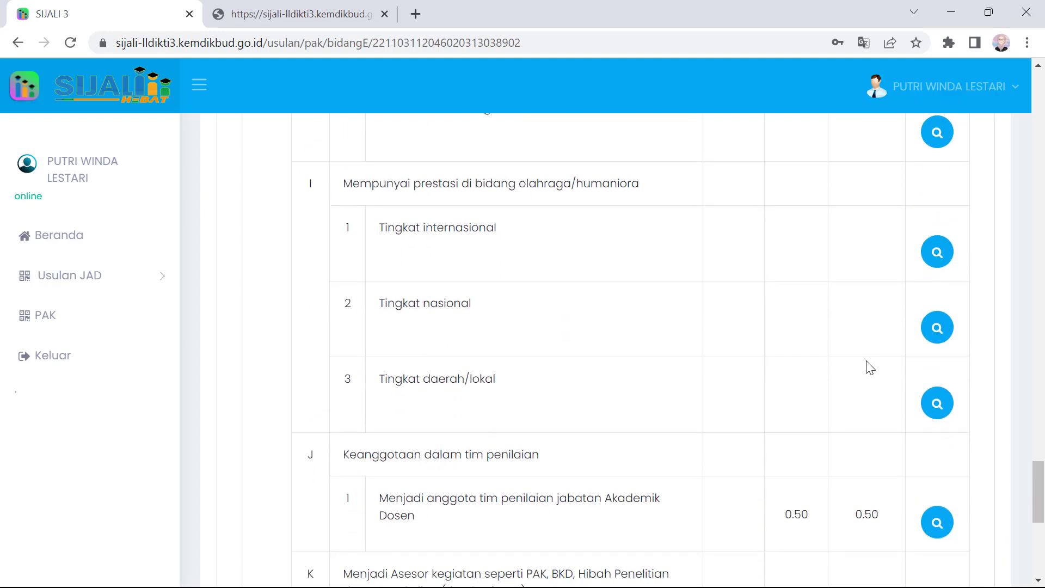
scroll(871, 368, "down", 2)
scroll(871, 368, "down", 1)
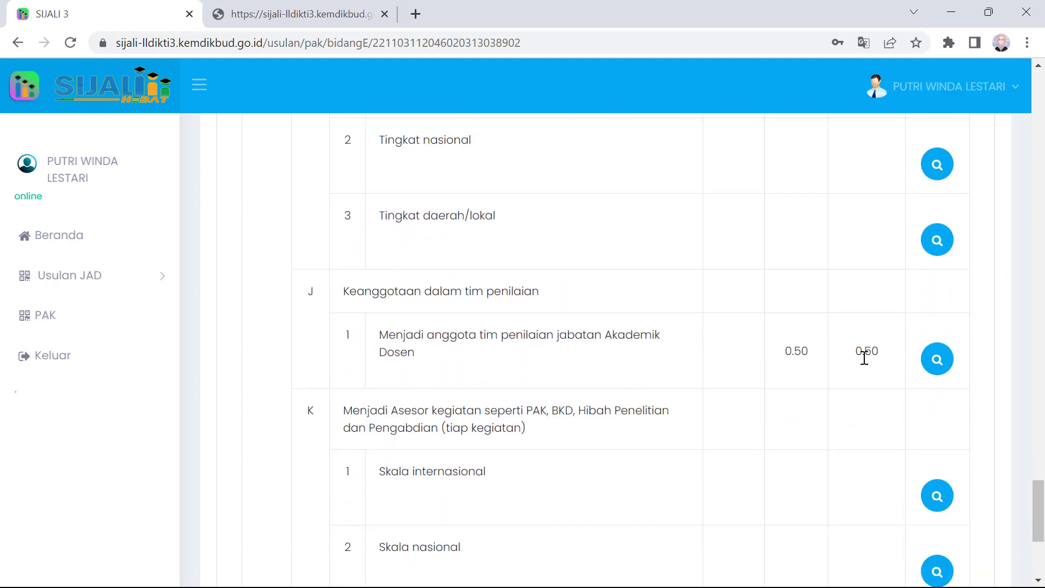
scroll(864, 358, "down", 4)
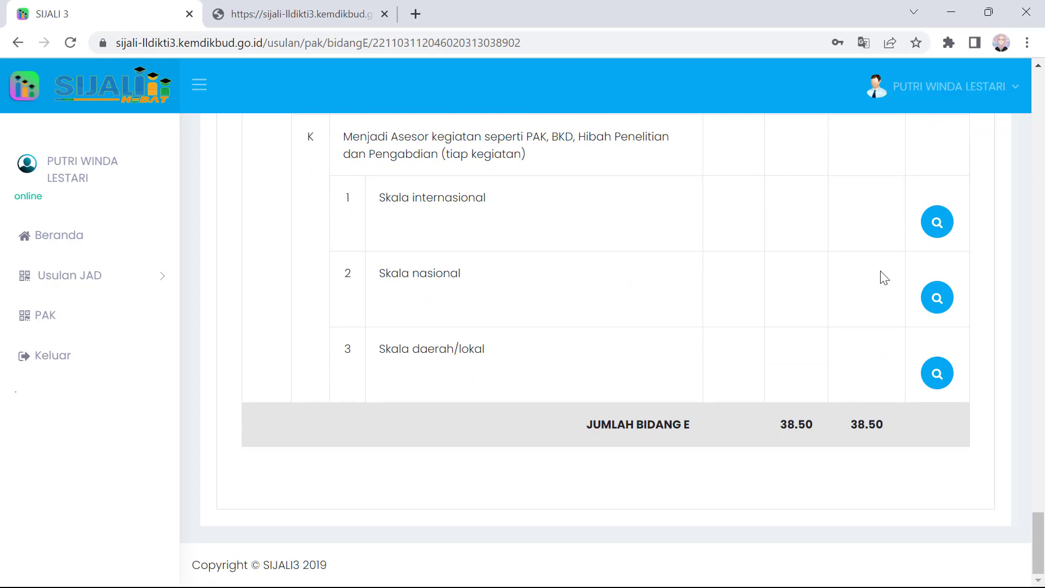
Go back to Berperan serta aktif dalam pertemuan ilmiah and open the details of Anggota at Tingkat internasional/nasional/regional.
scroll(886, 317, "up", 4)
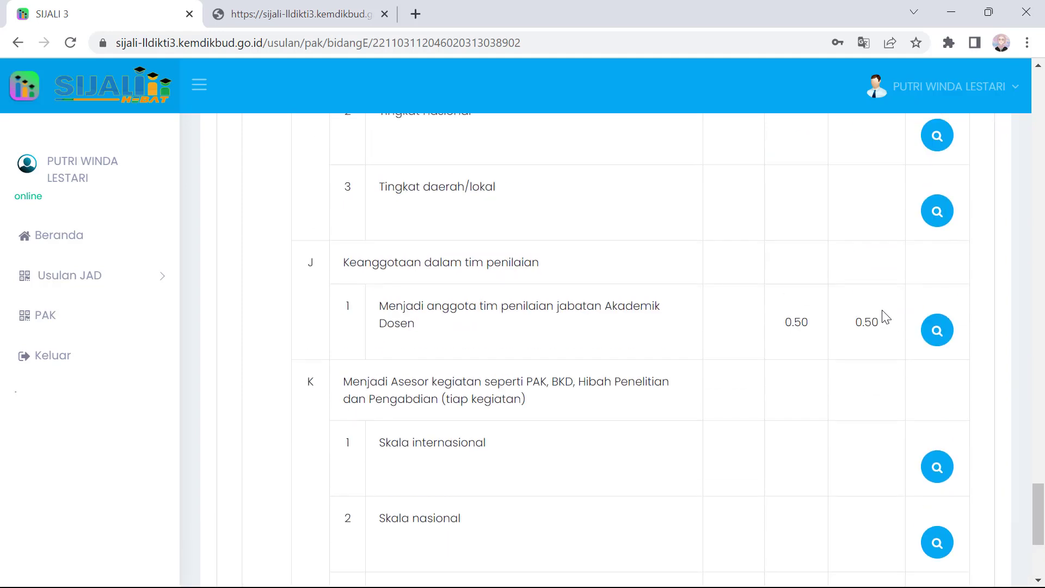
scroll(886, 317, "up", 9)
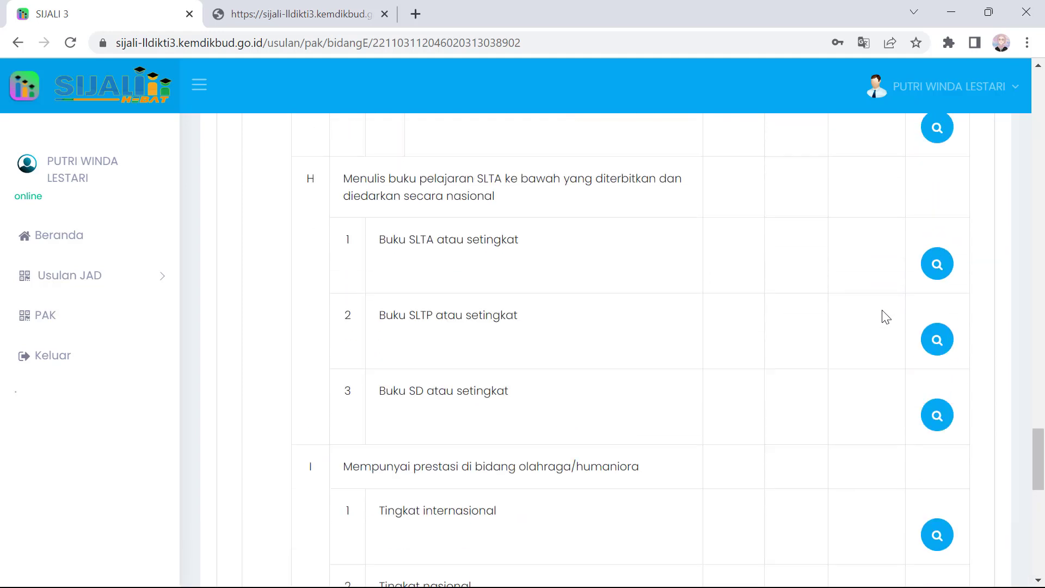
scroll(886, 317, "up", 8)
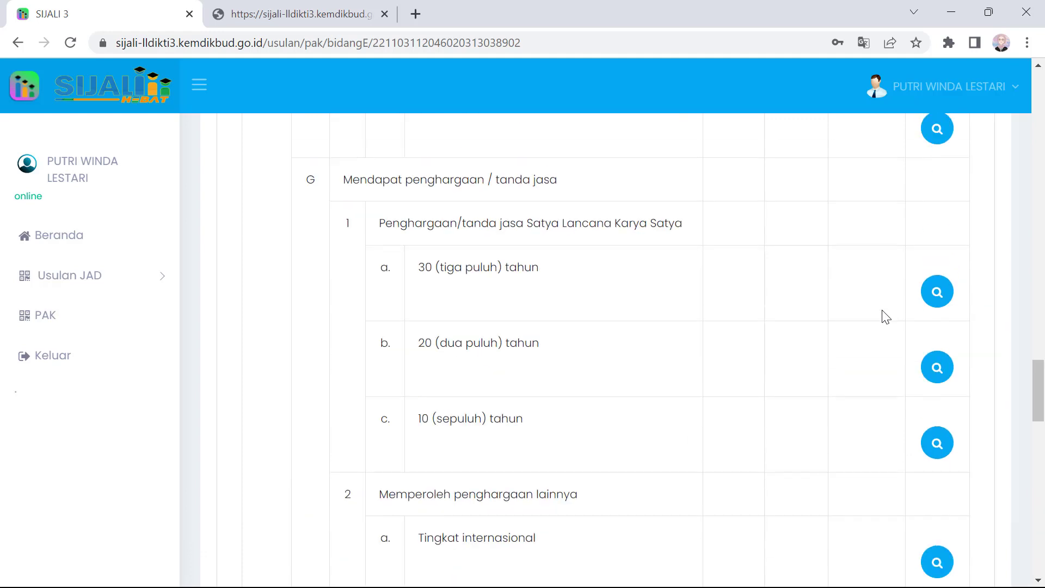
scroll(886, 317, "up", 6)
scroll(886, 317, "down", 3)
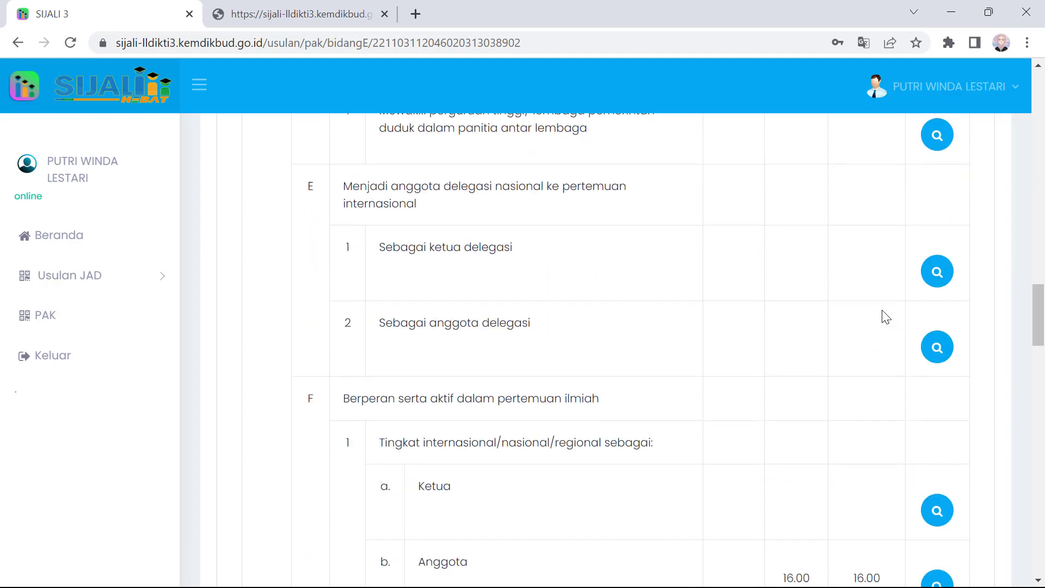
scroll(903, 370, "down", 3)
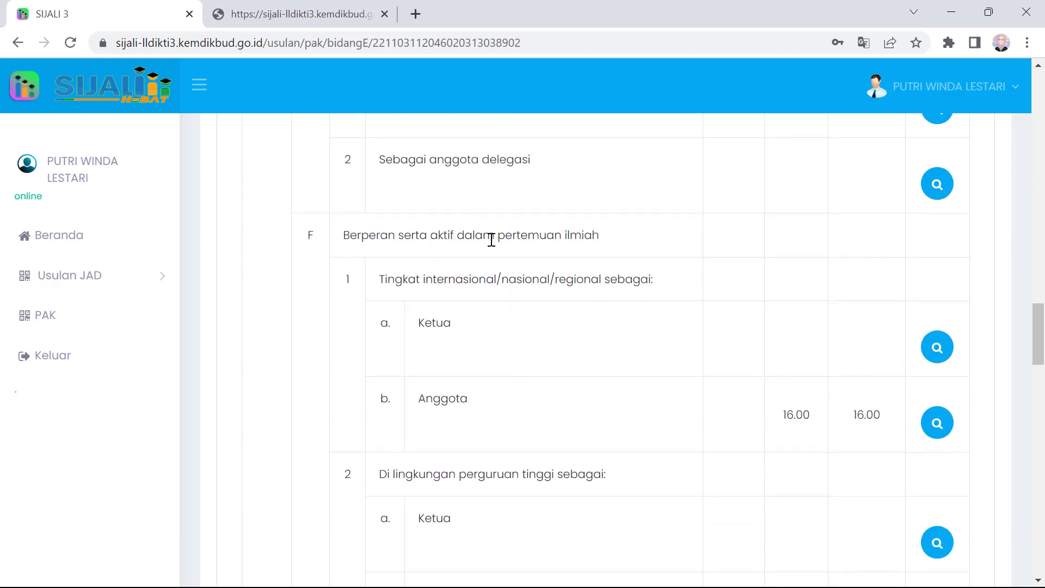
left_click(936, 423)
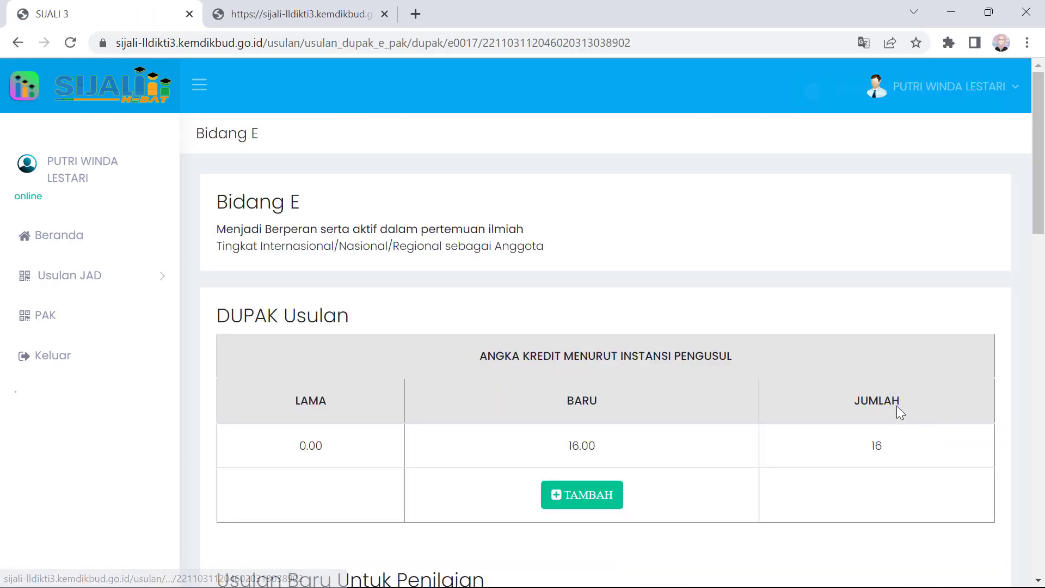
Review the proposed scientific meeting participations with their descriptions, semesters, dates, credits and PDF evidence.
scroll(846, 354, "down", 6)
scroll(793, 350, "down", 6)
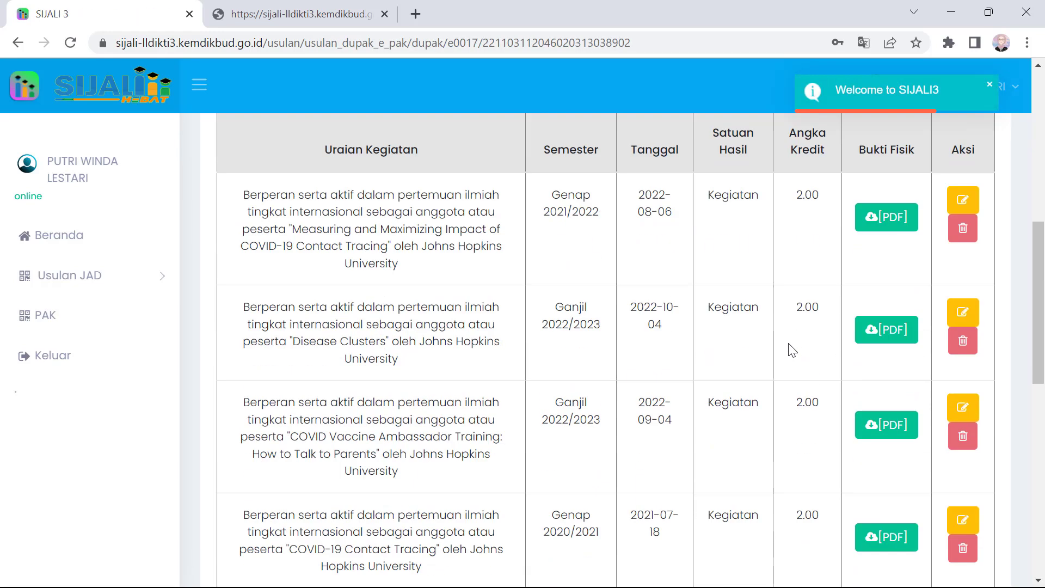
scroll(784, 357, "down", 4)
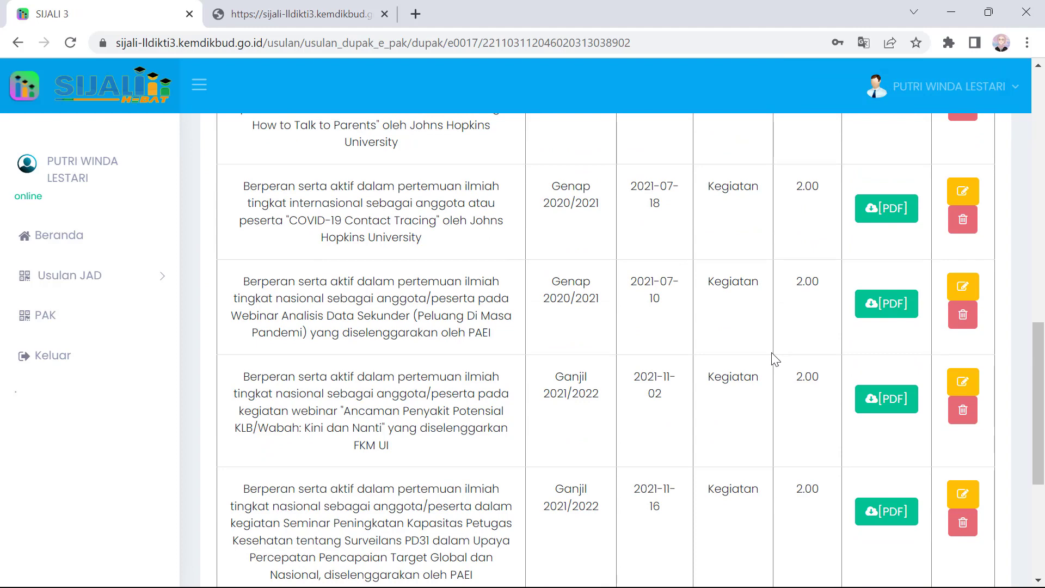
scroll(775, 359, "up", 4)
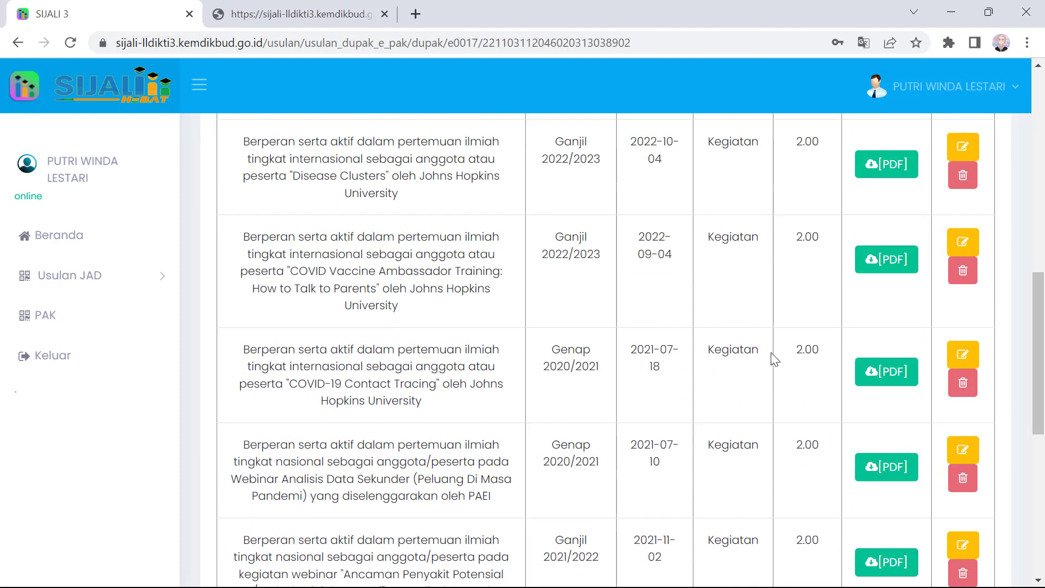
scroll(775, 359, "up", 2)
scroll(775, 359, "up", 2)
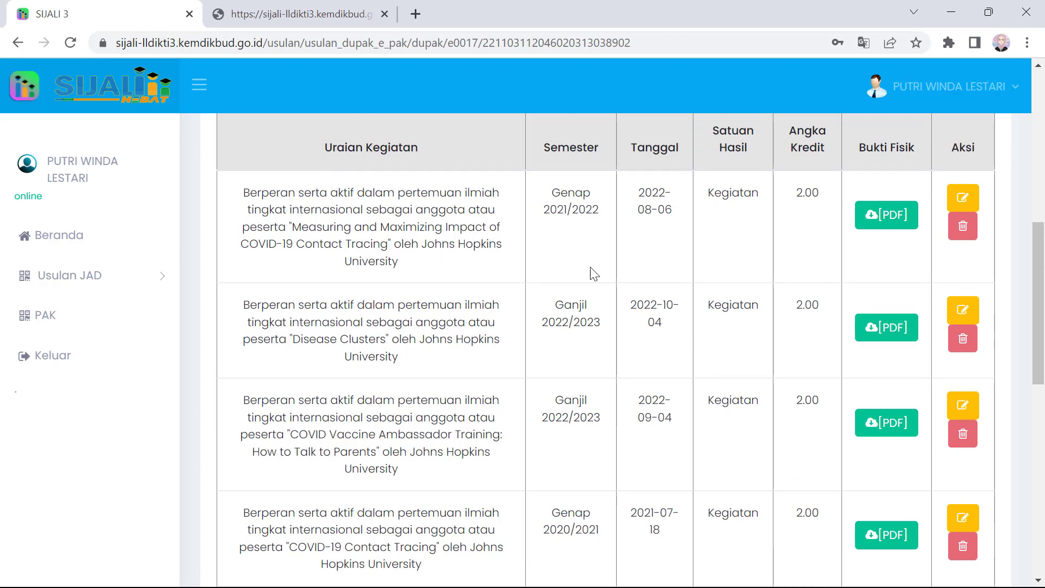
Check the PDF evidence for the "Measuring and Maximizing Impact of COVID-19 Contact Tracing" participation and return to the activity list.
left_click(891, 217)
scroll(672, 322, "up", 10)
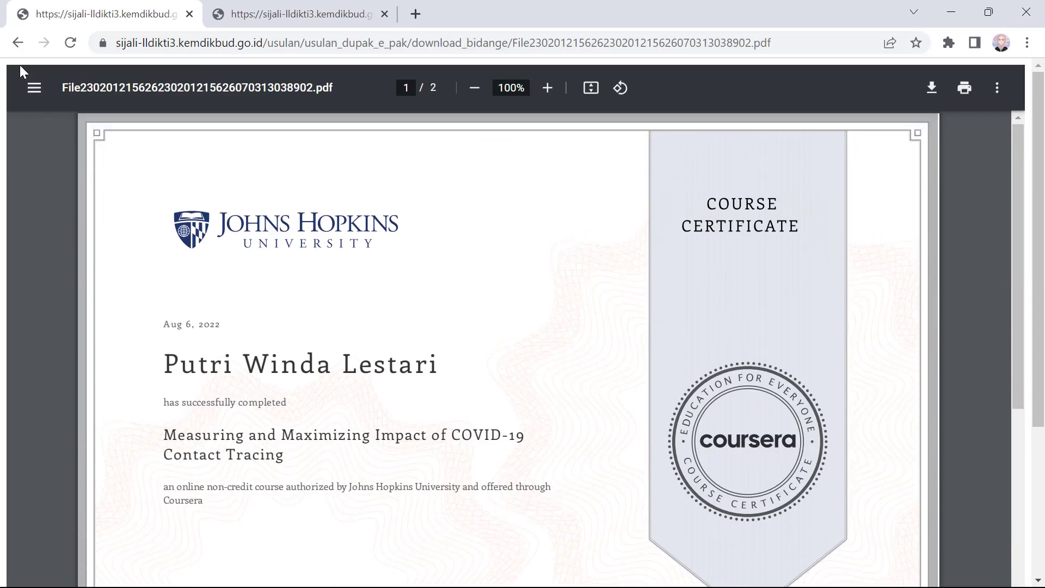
left_click(18, 43)
Examine the certificate and assignment letter attached to the "Ancaman Penyakit Potensial KLB/Wabah: Kini dan Nanti" webinar, and return to the activity list.
scroll(822, 341, "down", 5)
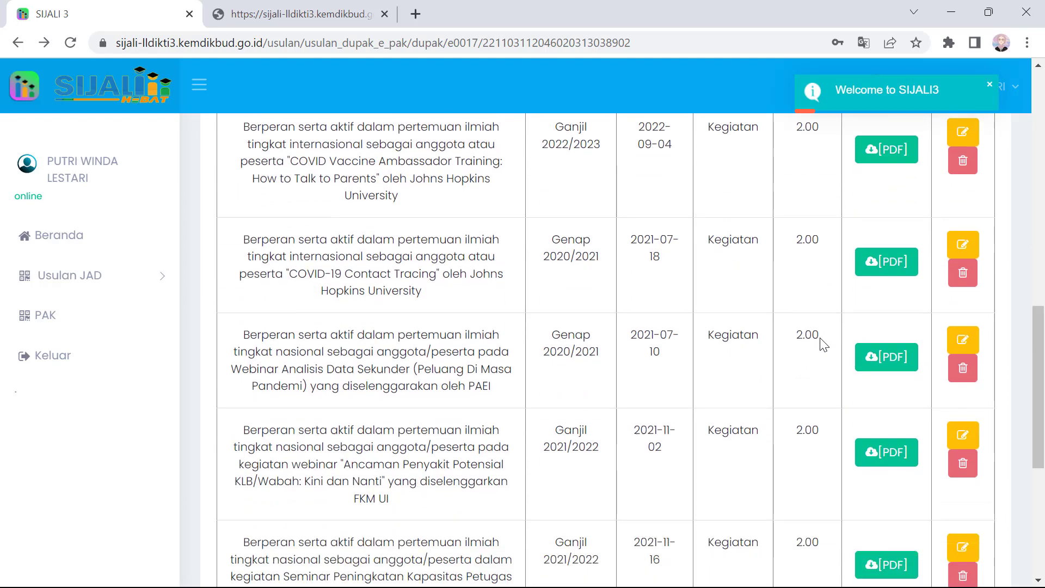
scroll(823, 345, "down", 2)
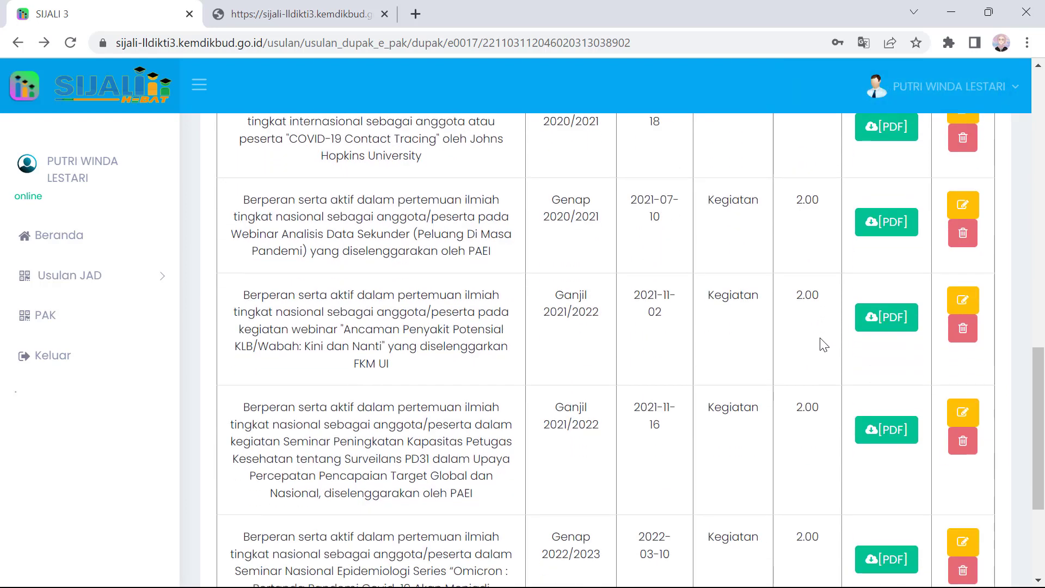
left_click(884, 318)
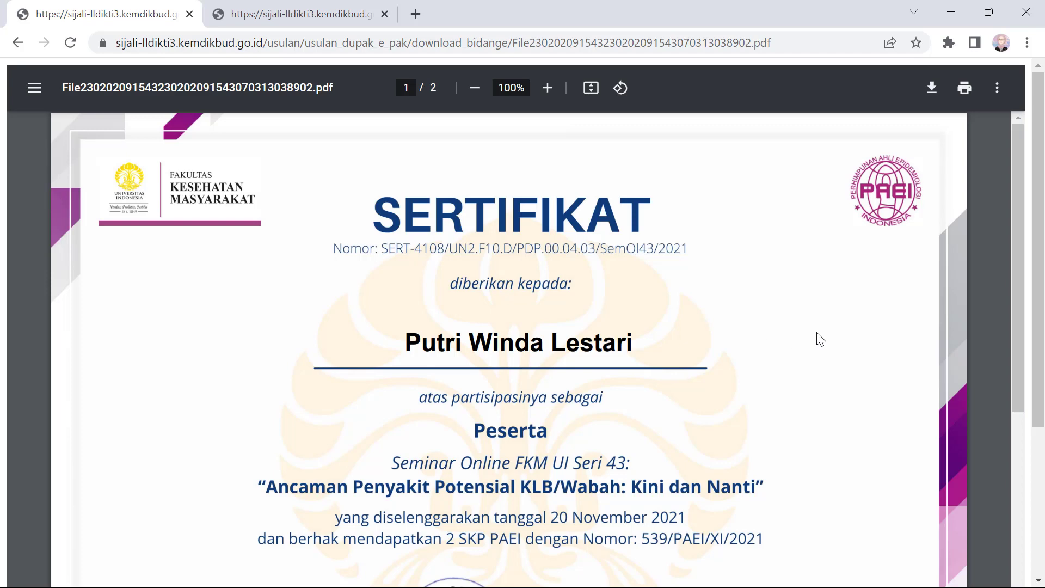
scroll(820, 339, "down", 2)
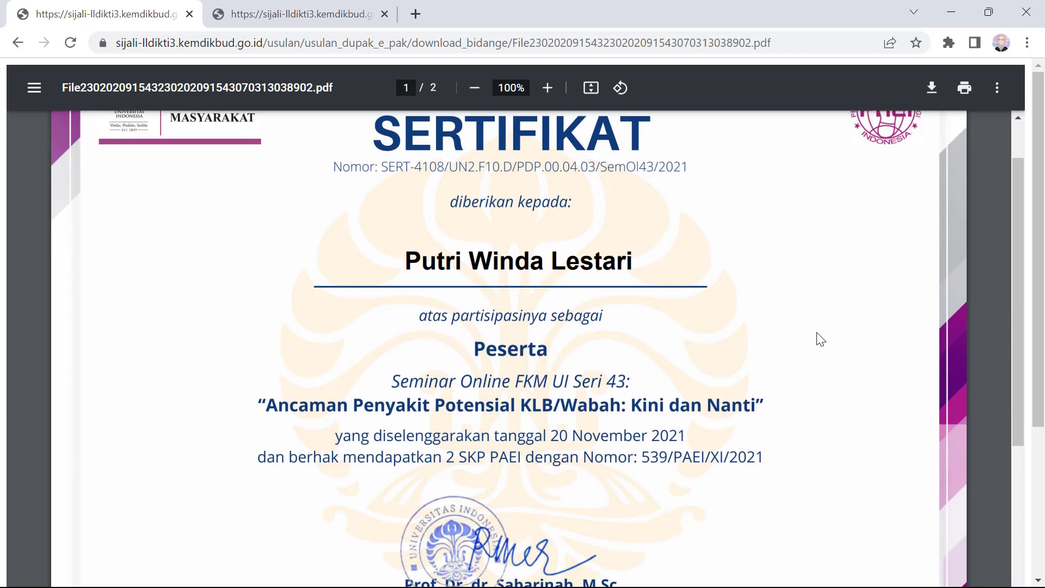
scroll(838, 349, "down", 10)
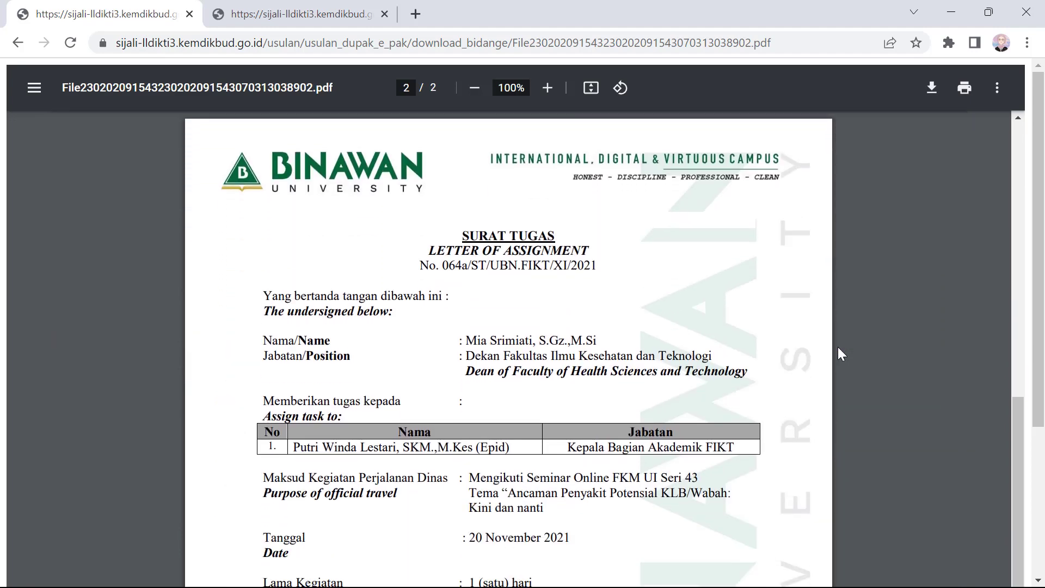
scroll(839, 349, "up", 5)
scroll(839, 349, "up", 6)
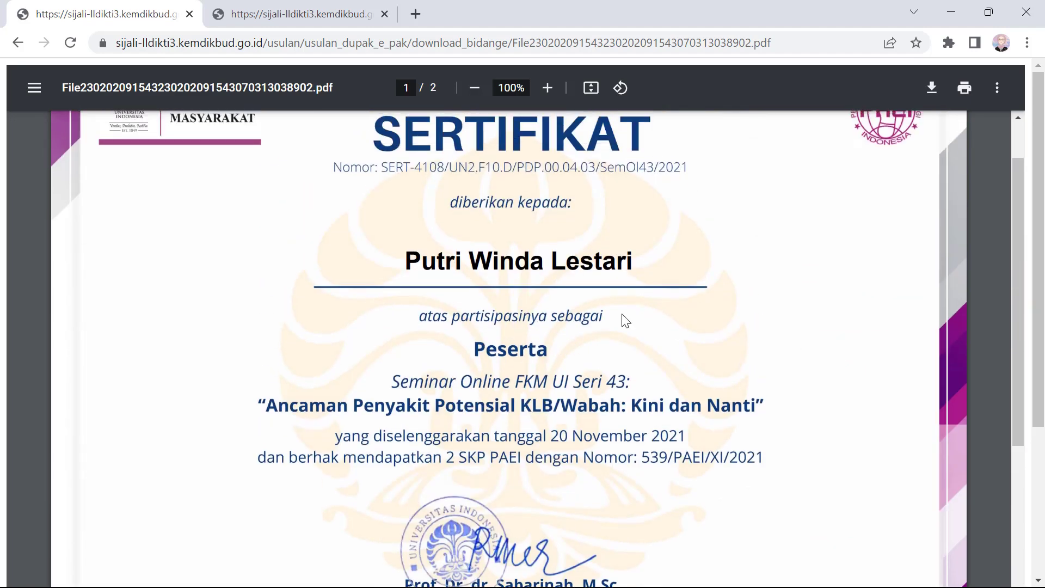
left_click(22, 41)
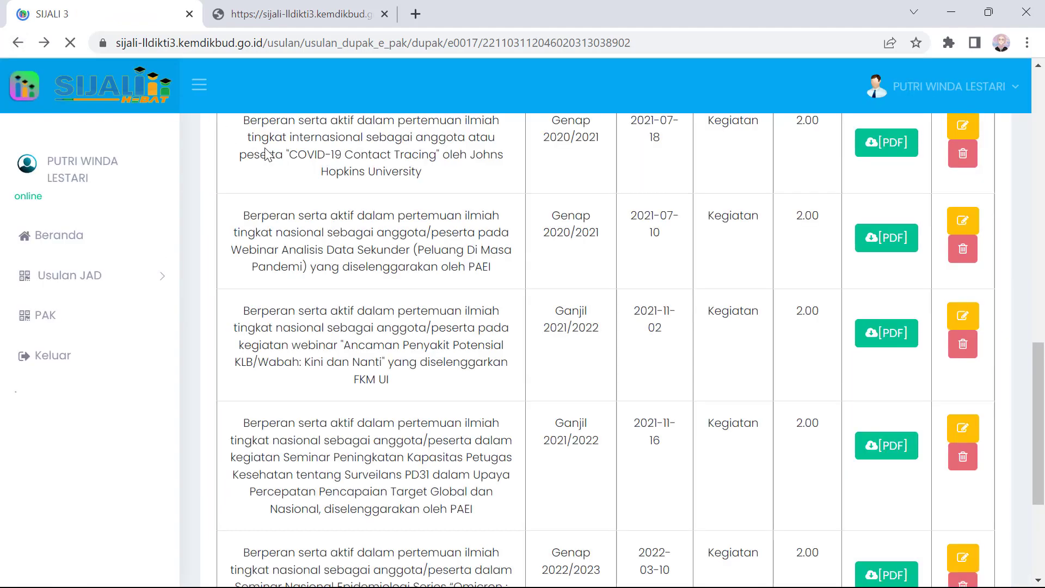
Review the DUPAK Usulan credits and the remaining proposed scientific meetings, and go back to the Bidang E overview.
scroll(636, 362, "up", 5)
scroll(636, 360, "up", 8)
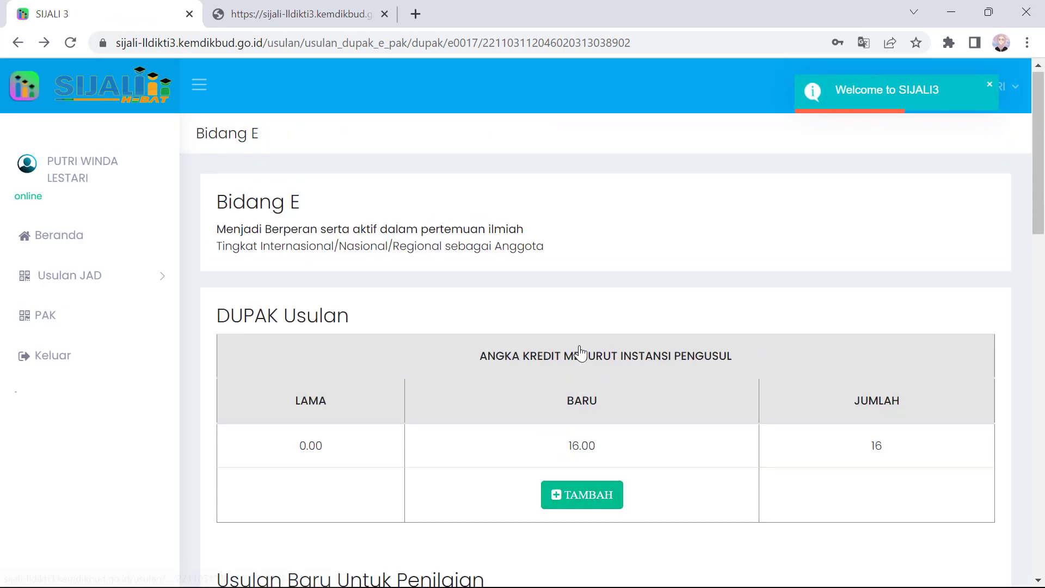
scroll(581, 350, "down", 8)
scroll(579, 350, "down", 10)
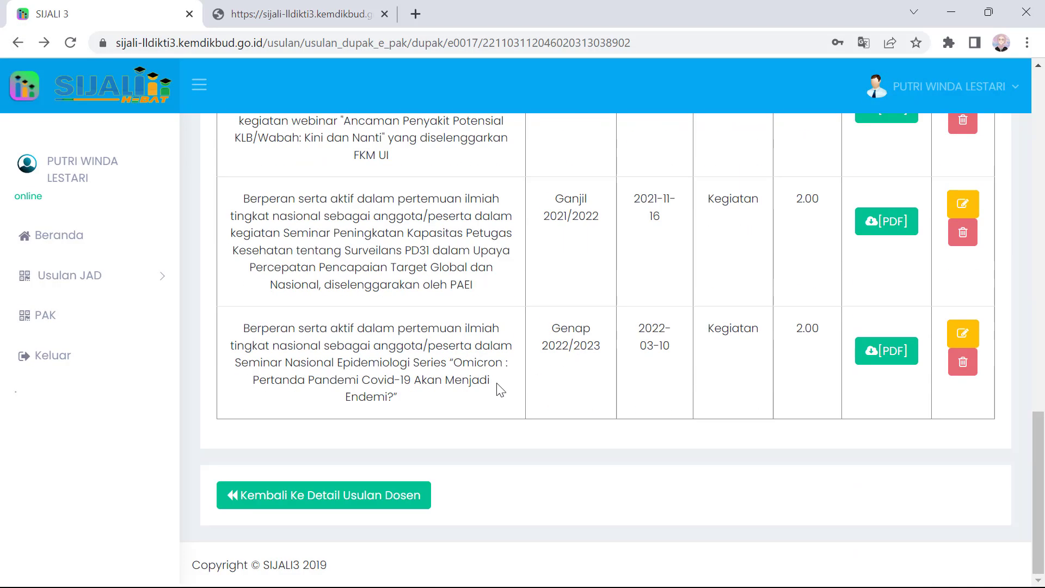
left_click(389, 508)
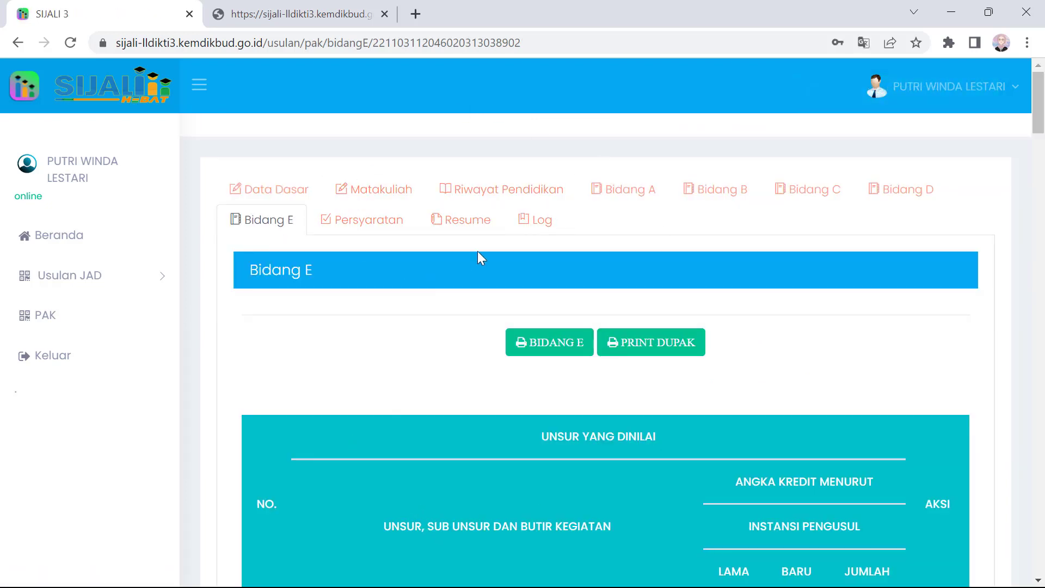
Open the proposal's Resume and review the lecturer biodata, the credits per Bidang and the Jumlah Angka Kredit.
left_click(459, 220)
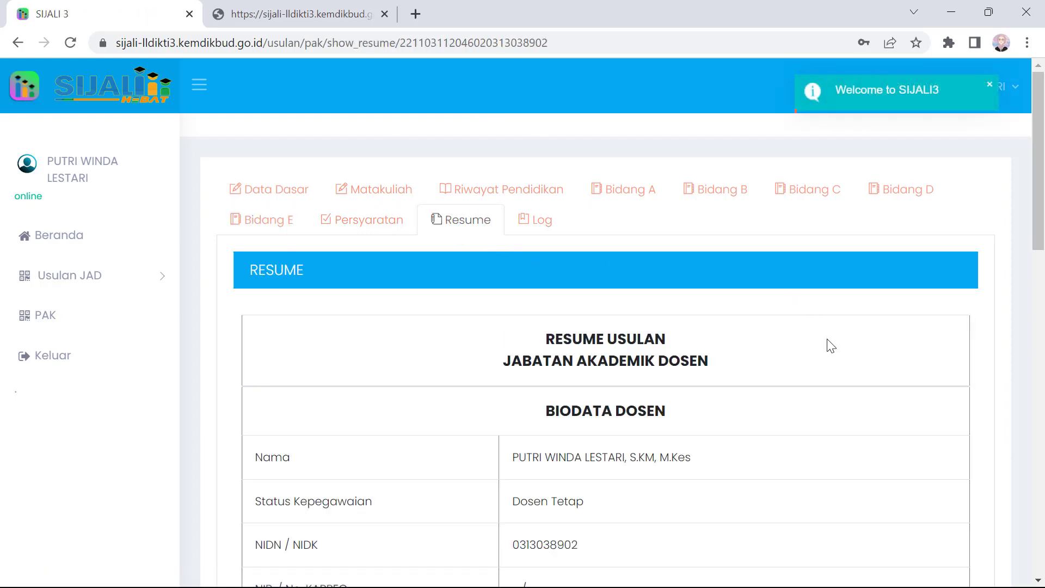
scroll(833, 354, "down", 5)
scroll(837, 361, "down", 10)
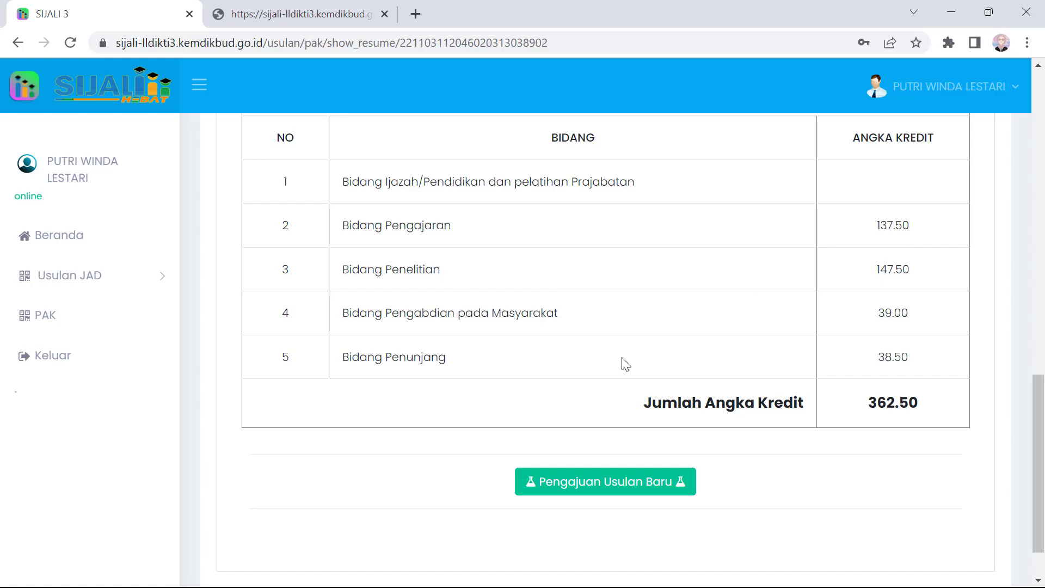
scroll(838, 414, "down", 1)
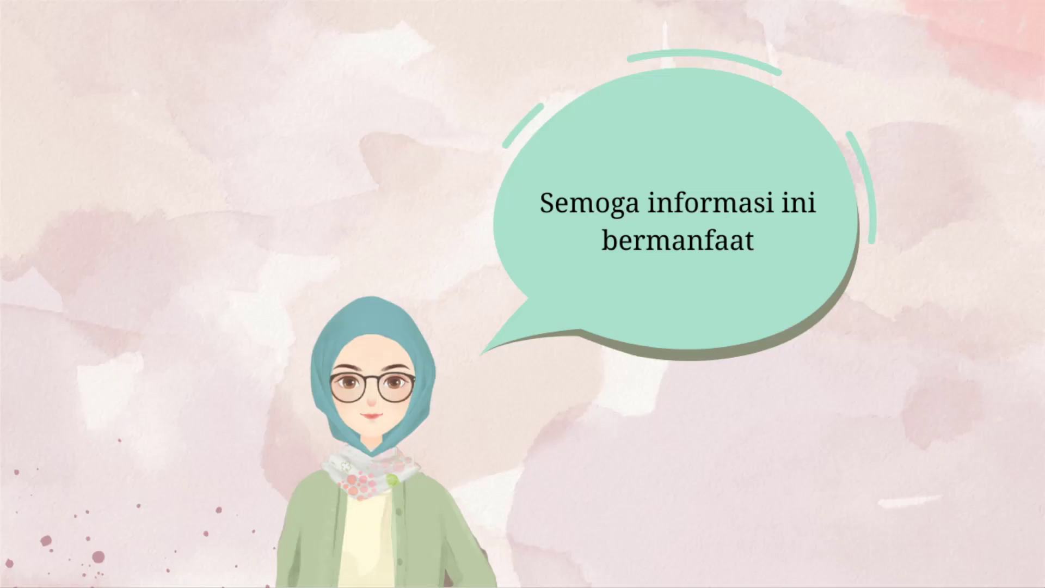